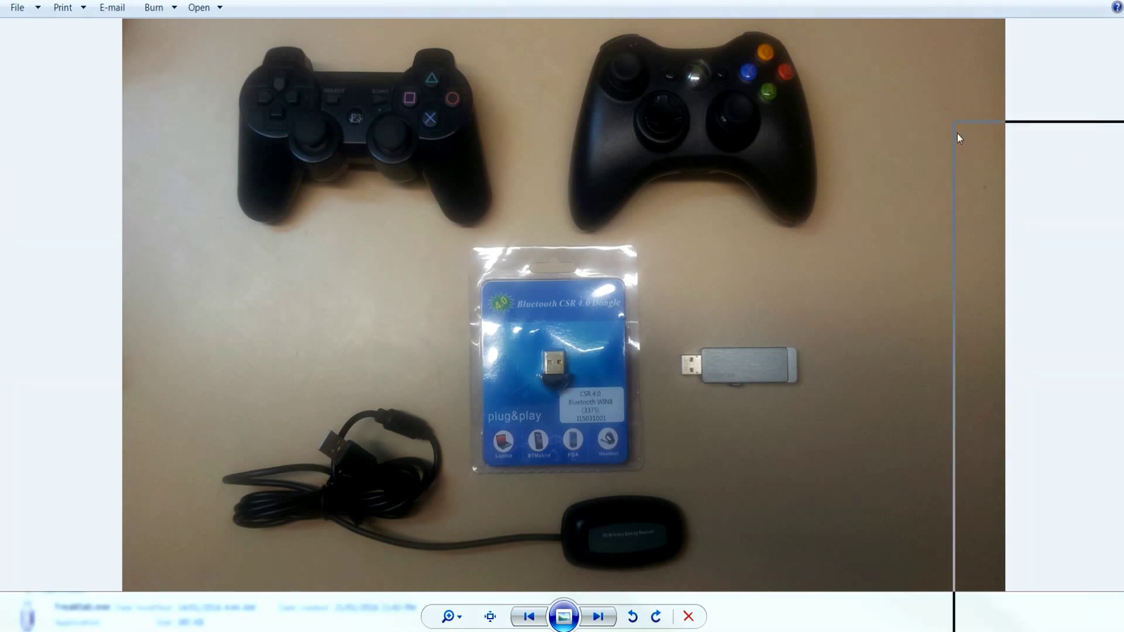
Step: Leave the controller photo and launch the portable media program from the TSB USB DRV (E:) drive
key("Right")
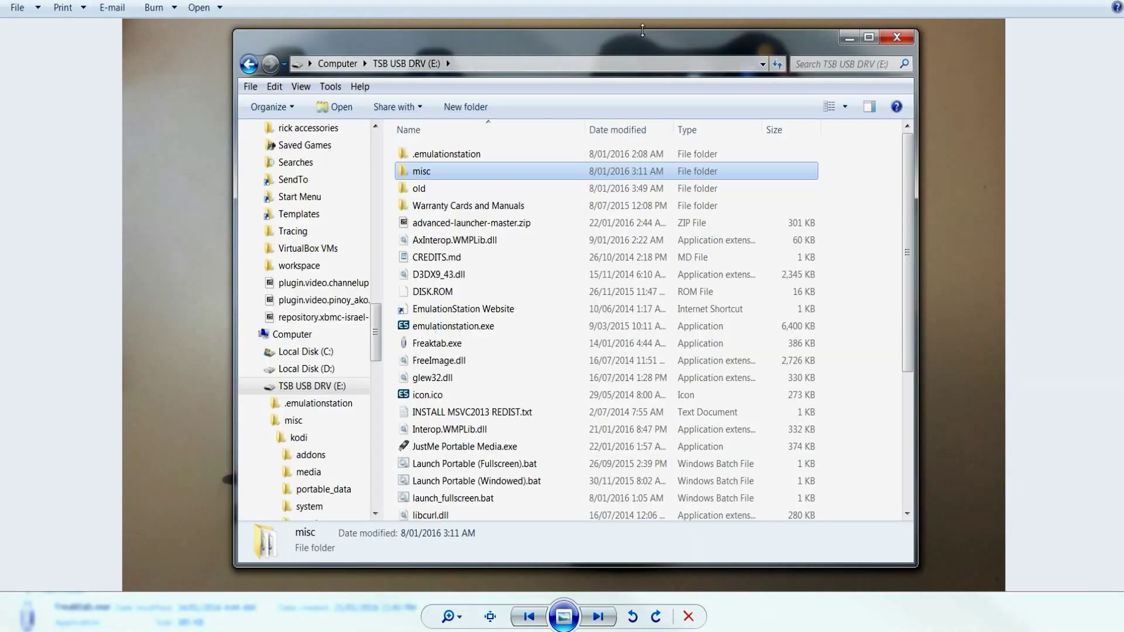
key("alt+F4")
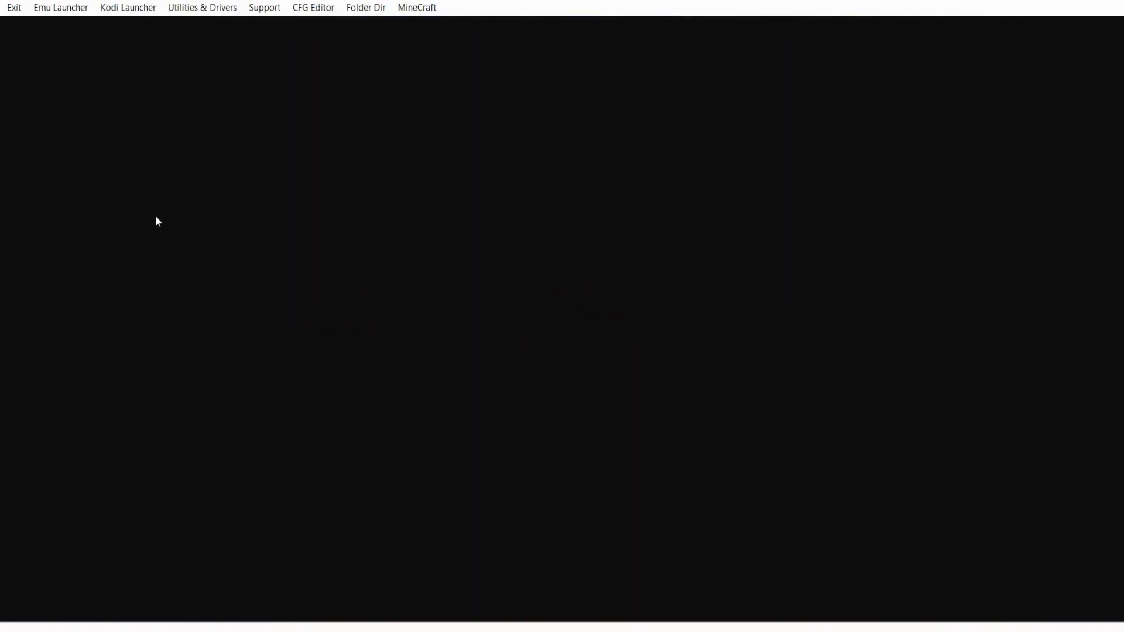
left_click(233, 140)
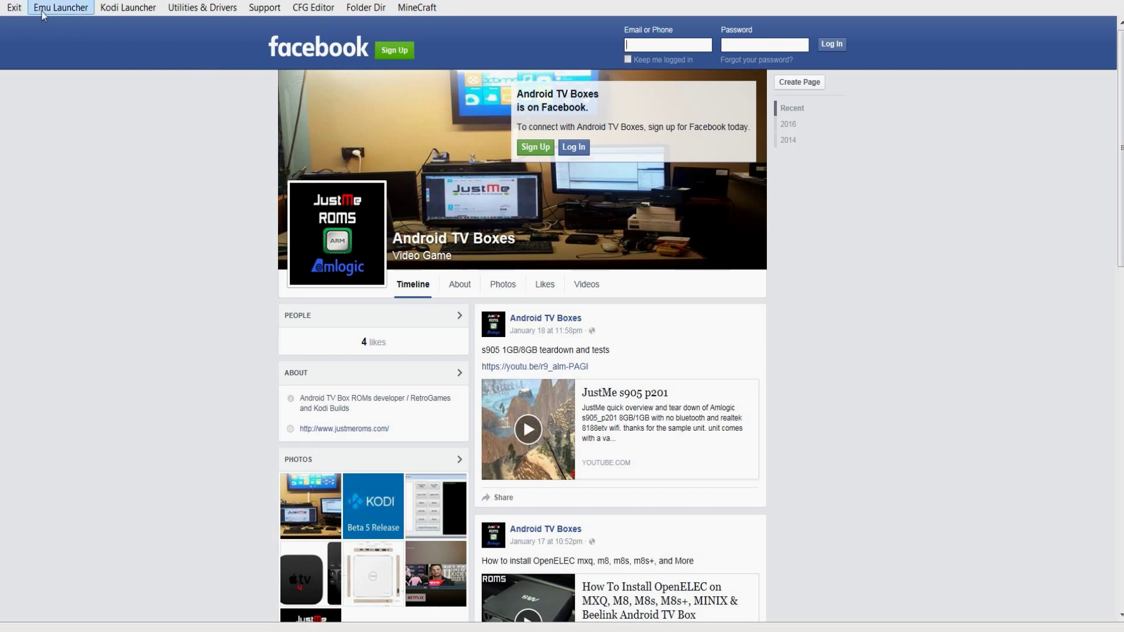
Step: Check the screen resolutions offered for the emulator launcher, and launch Kodi
left_click(60, 12)
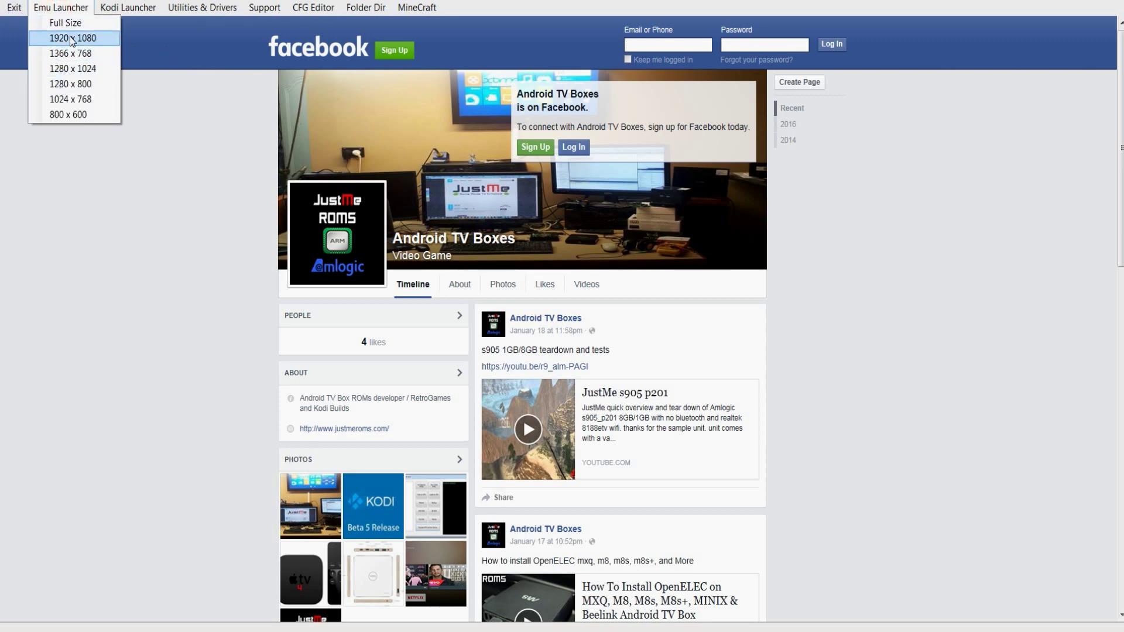
left_click(73, 68)
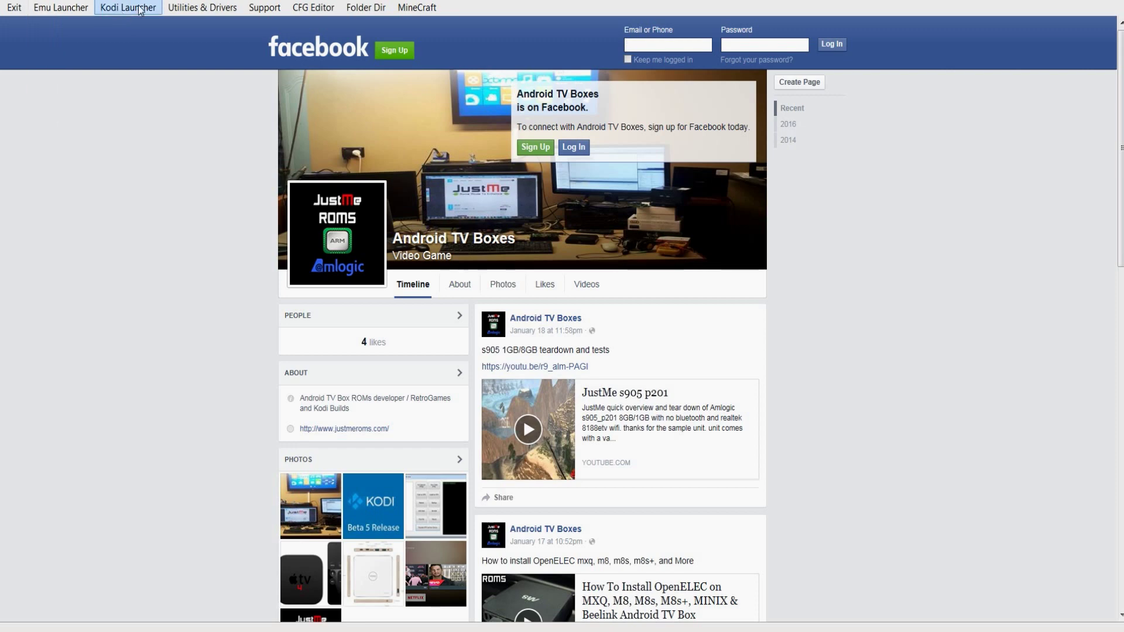
left_click(140, 8)
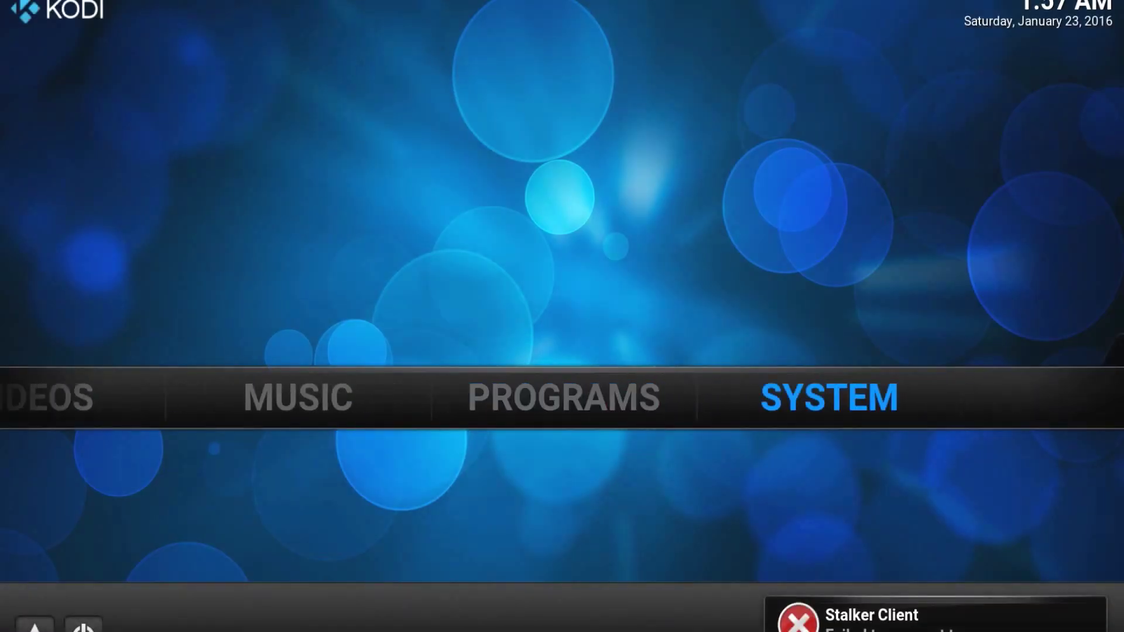
Step: Look through Kodi's home sections between Pictures and System
key("Left")
key("Left")
key("Left")
key("Right")
key("Right")
key("Right")
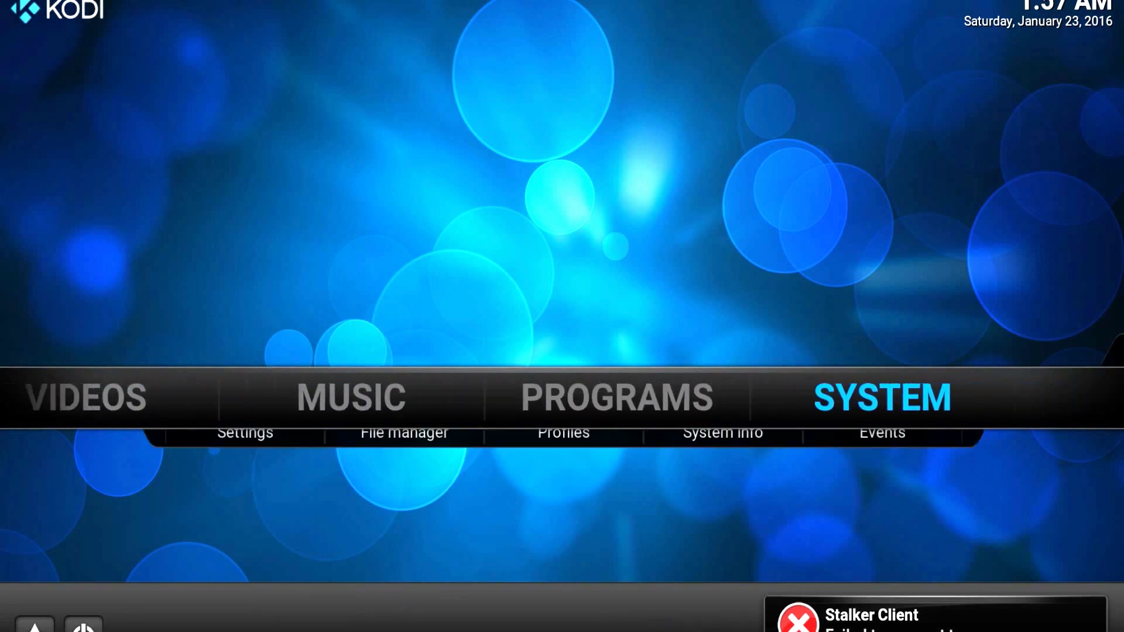
key("Left")
key("Left")
key("Left")
key("Right")
key("Right")
key("Right")
key("Left")
key("Left")
key("Left")
key("Left")
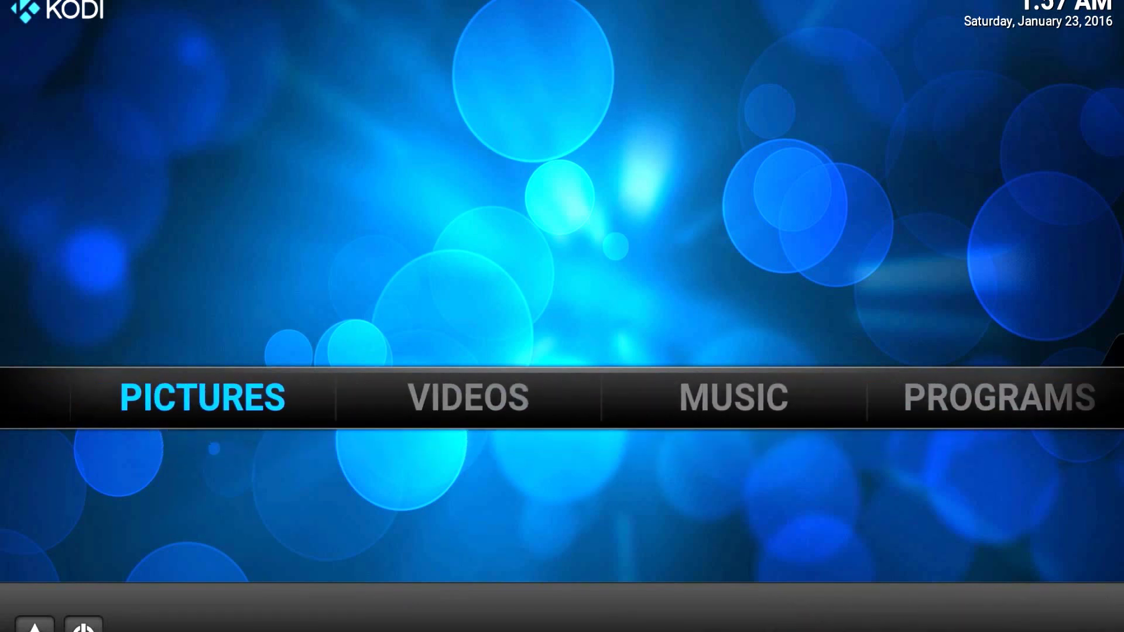
key("Right")
key("Right")
key("Left")
key("Right")
key("Right")
key("Left")
key("Left")
key("Left")
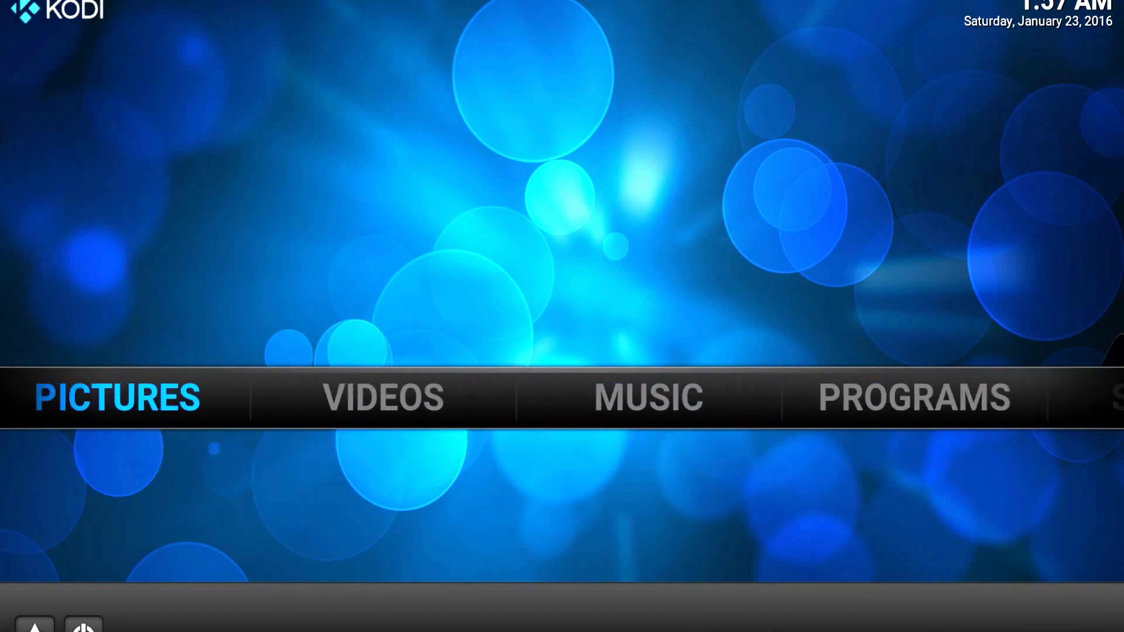
Step: Examine the options offered under Kodi's System section, such as Settings, File manager and Events
key("Right")
key("Right")
key("Right")
key("Right")
key("Down")
key("Left")
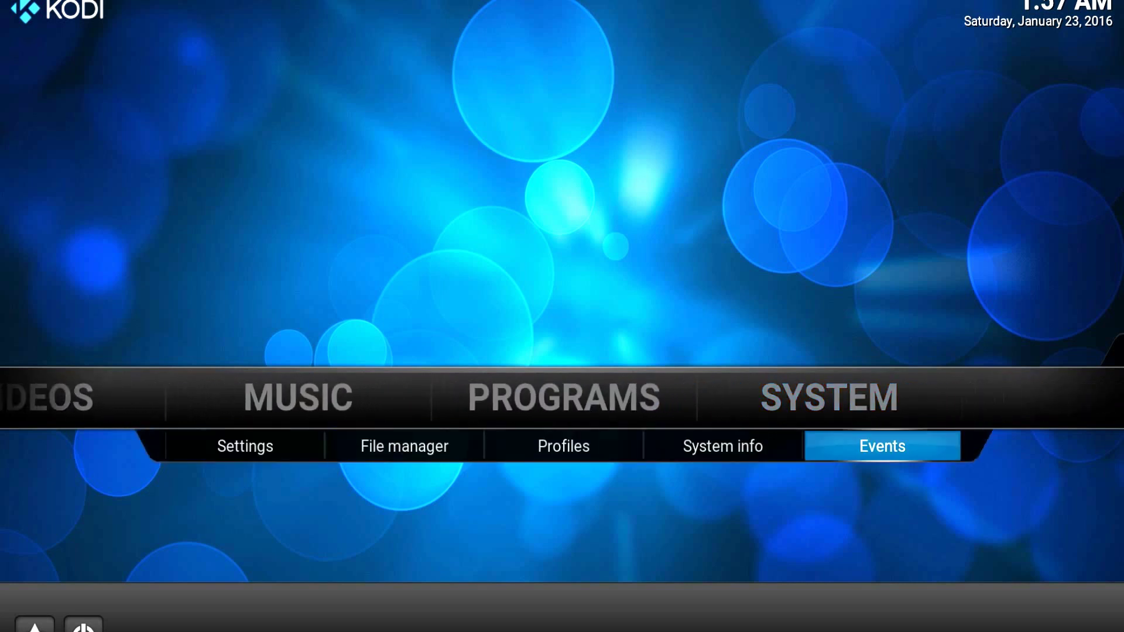
key("Right")
key("Right")
key("Right")
key("Right")
key("Right")
key("Up")
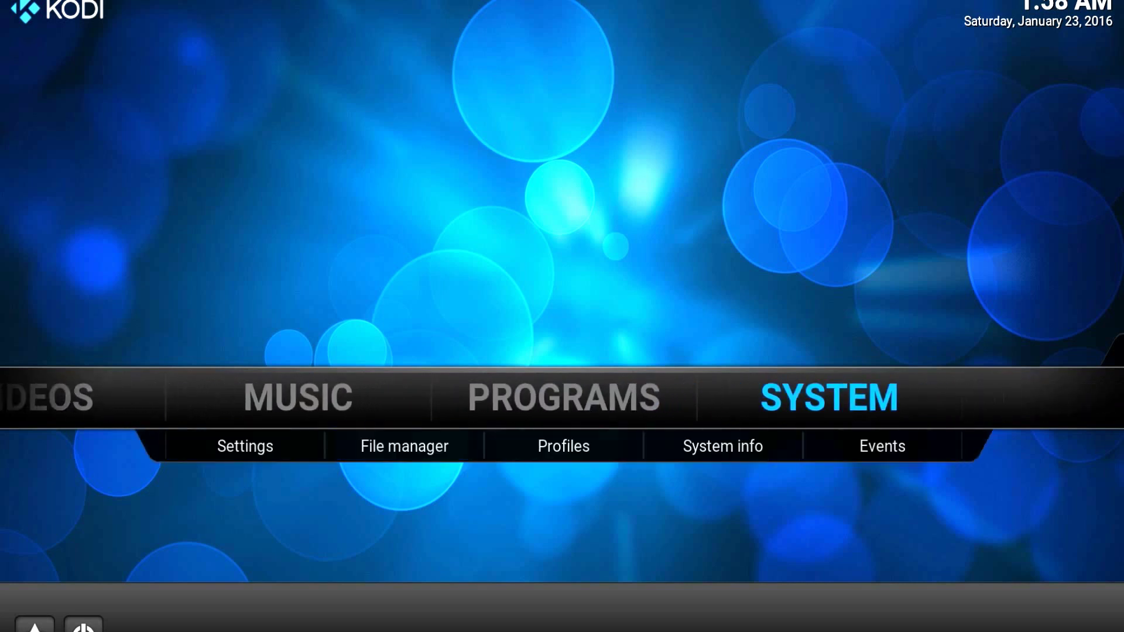
Step: Exit Kodi to return to the portable media launcher
key("Down")
key("Down")
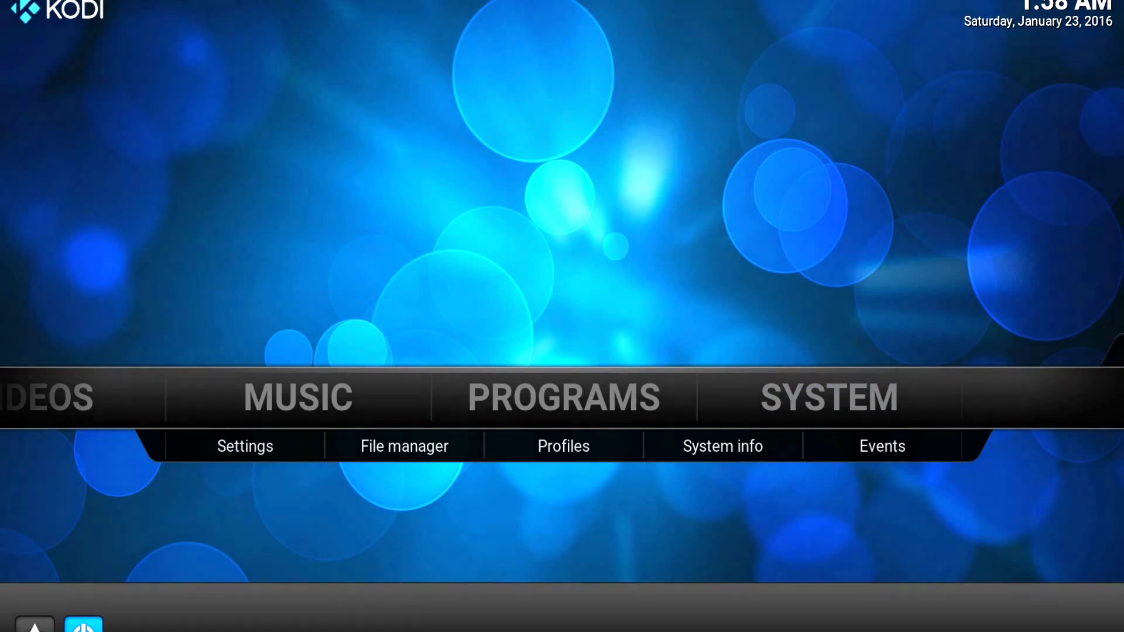
key("Return")
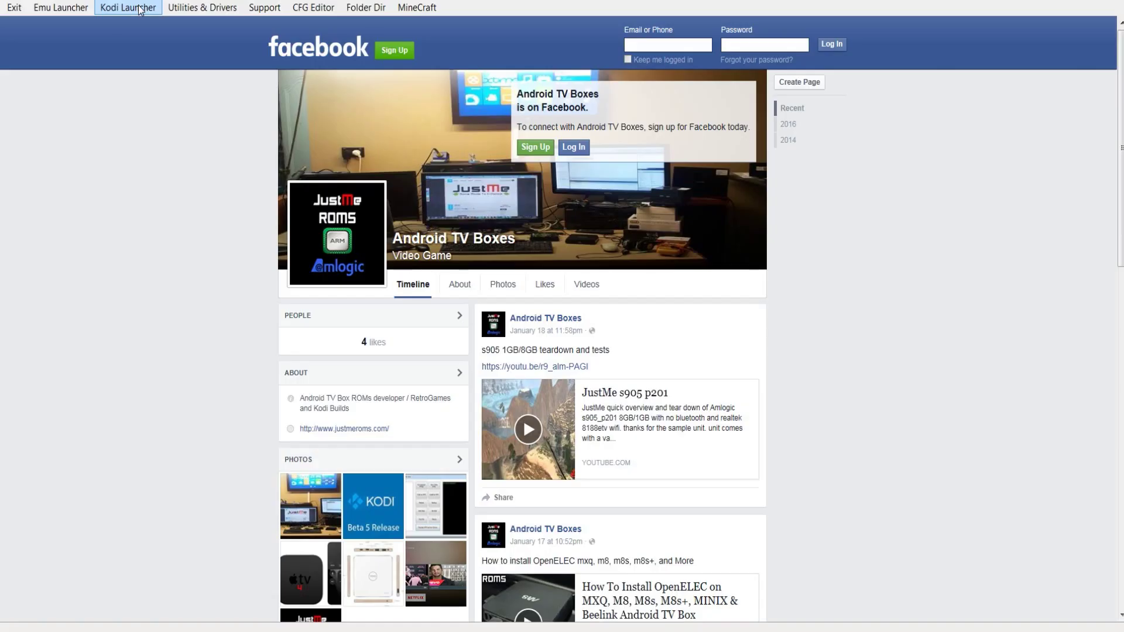
Step: Open the Better DS3 controller utility, check its selectable profiles, and close it without applying one
left_click(198, 8)
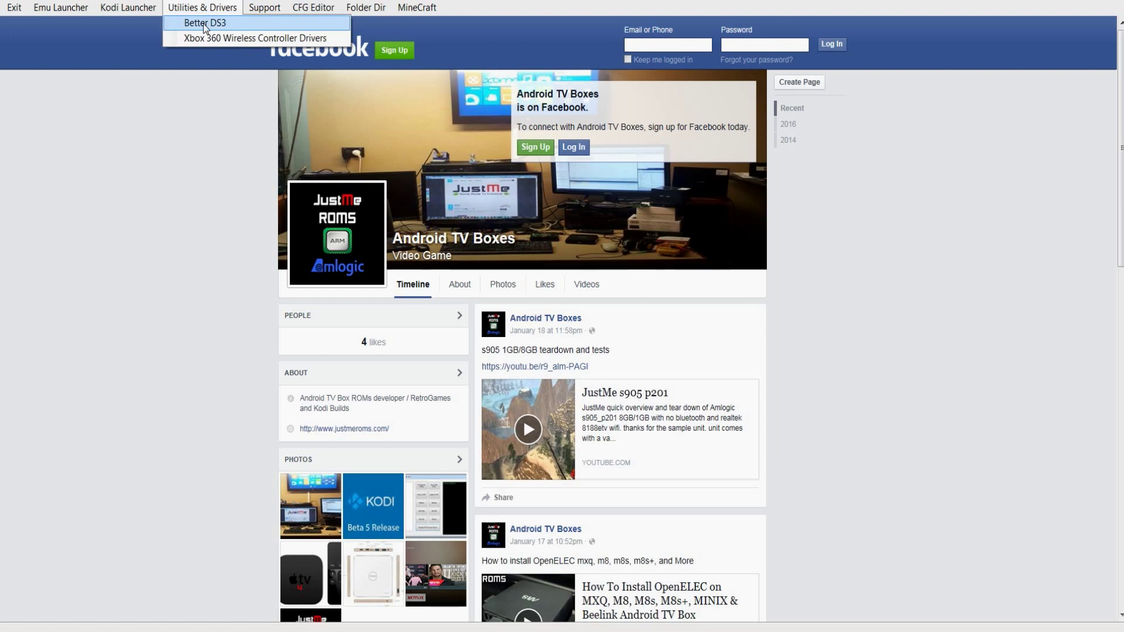
left_click(204, 23)
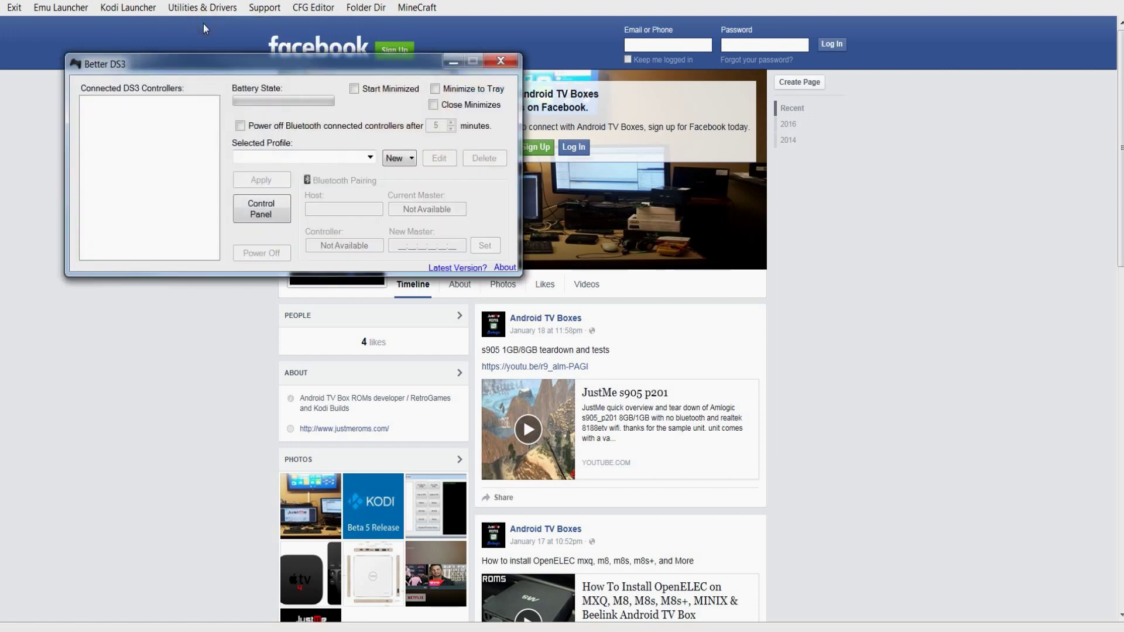
left_click(370, 157)
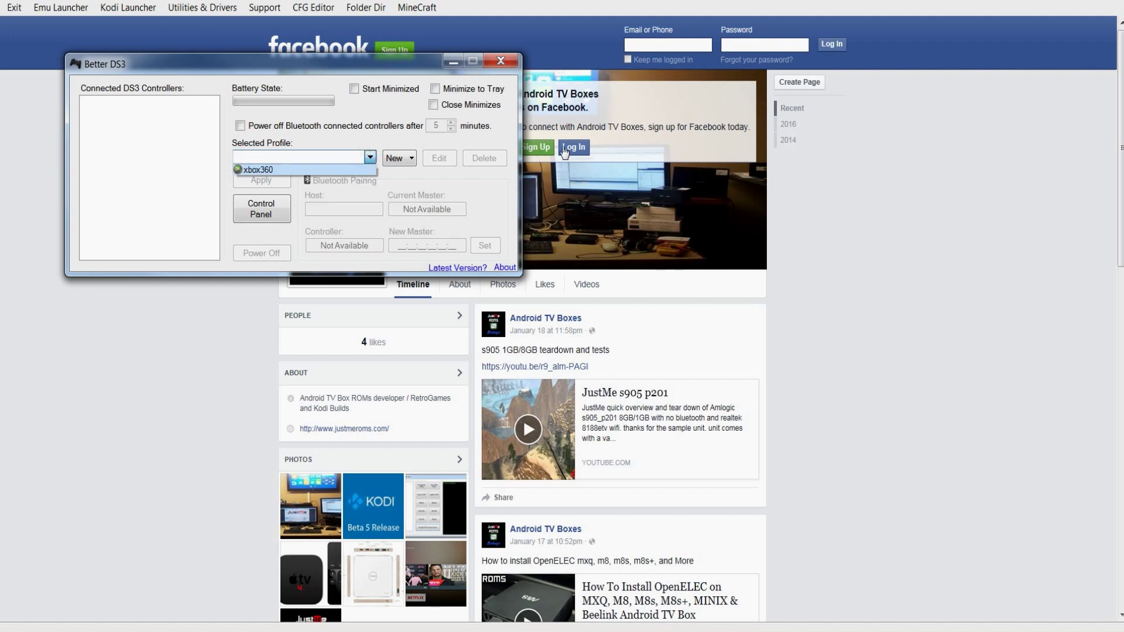
left_click(500, 65)
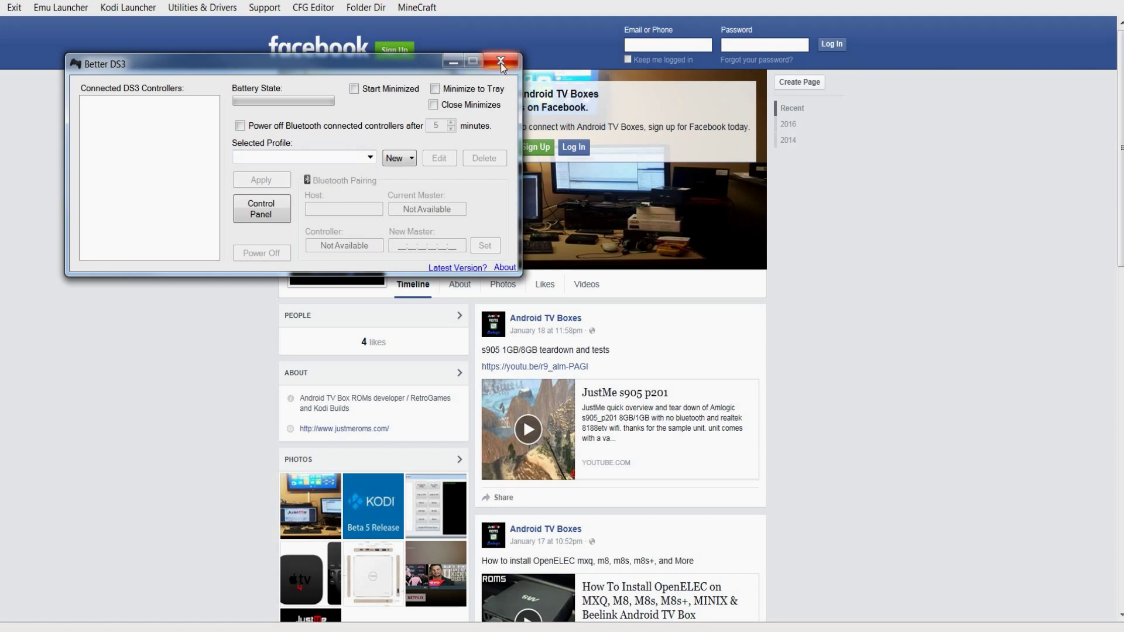
left_click(502, 64)
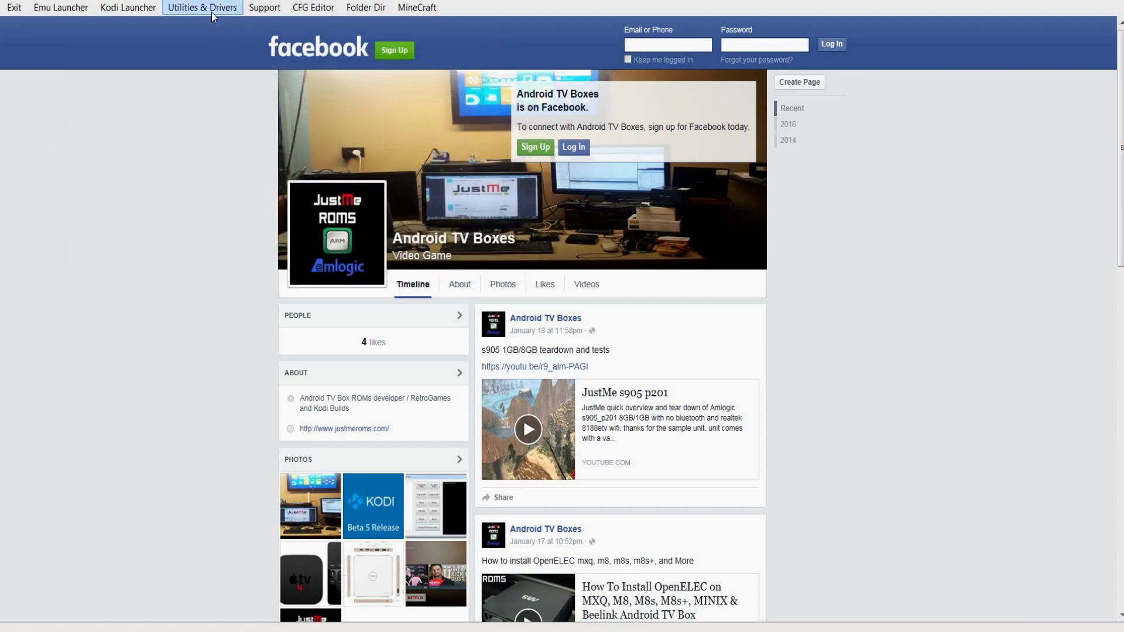
Step: Review the launcher's Xbox 360 wireless controller driver entry and its support tools
left_click(211, 8)
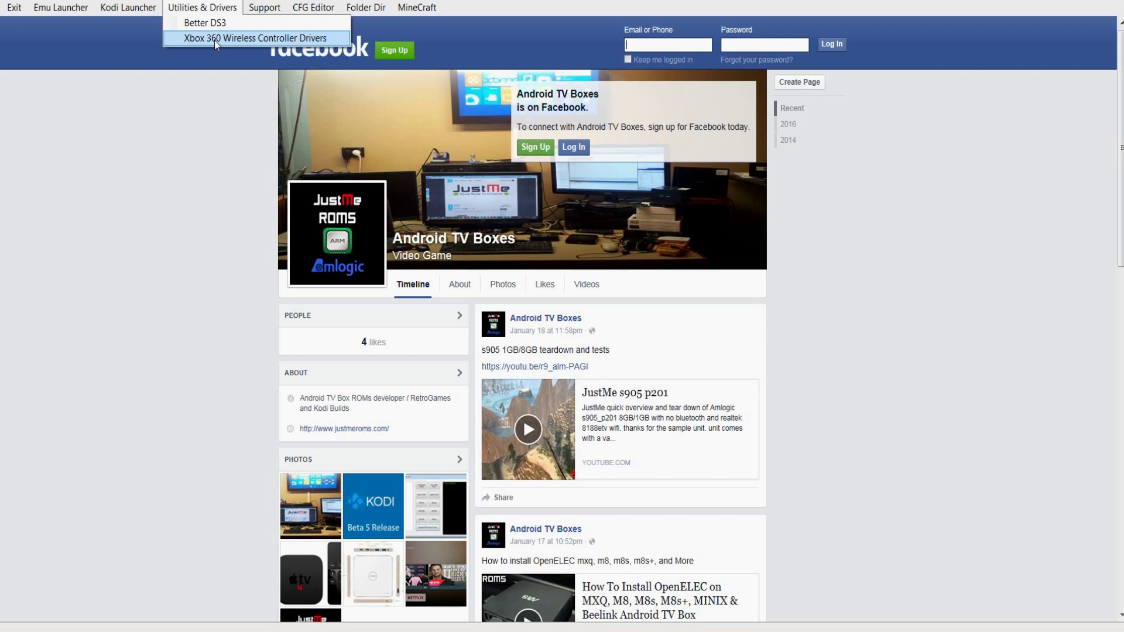
mouse_move(269, 8)
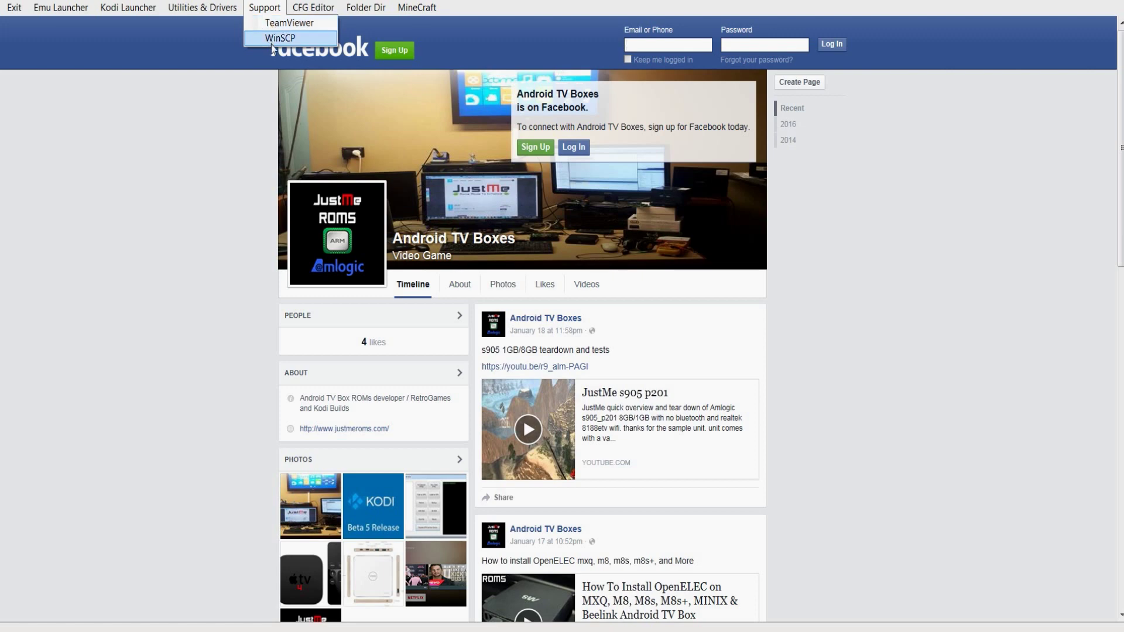
Step: Open the EmulationStation systems configuration file from the launcher, read through its system definitions, and close it
mouse_move(303, 12)
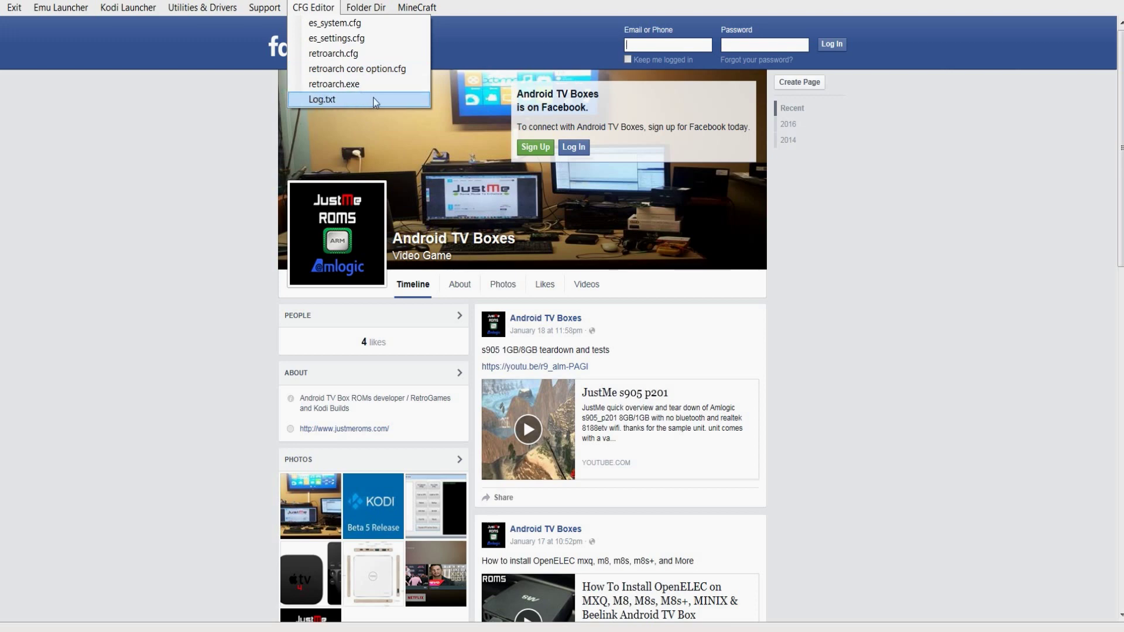
left_click(339, 26)
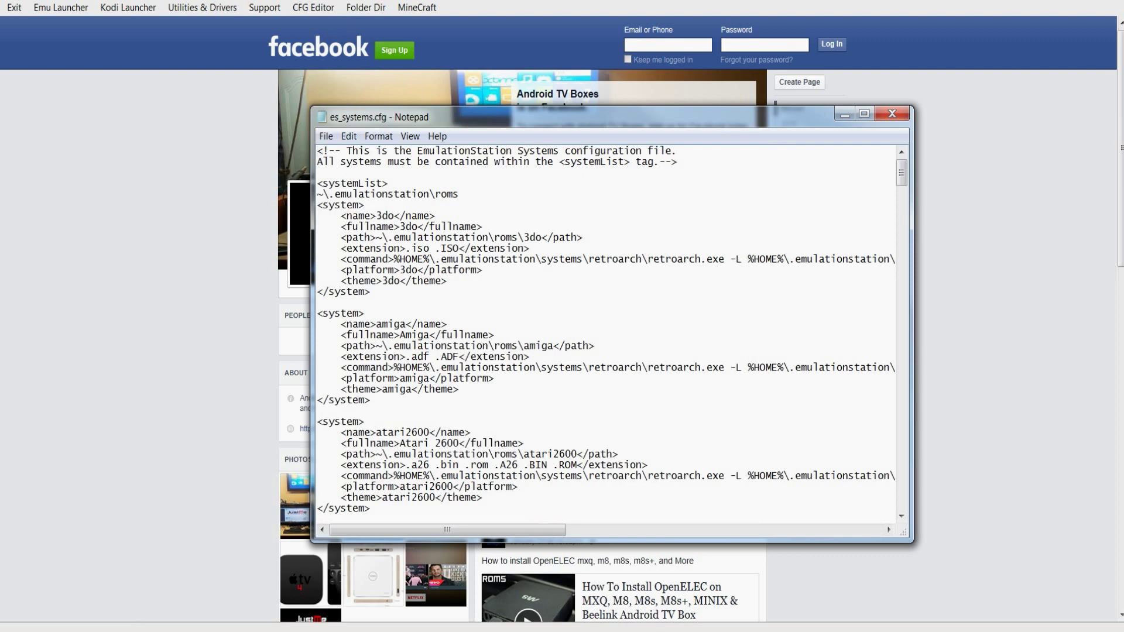
scroll(605, 330, "down", 1)
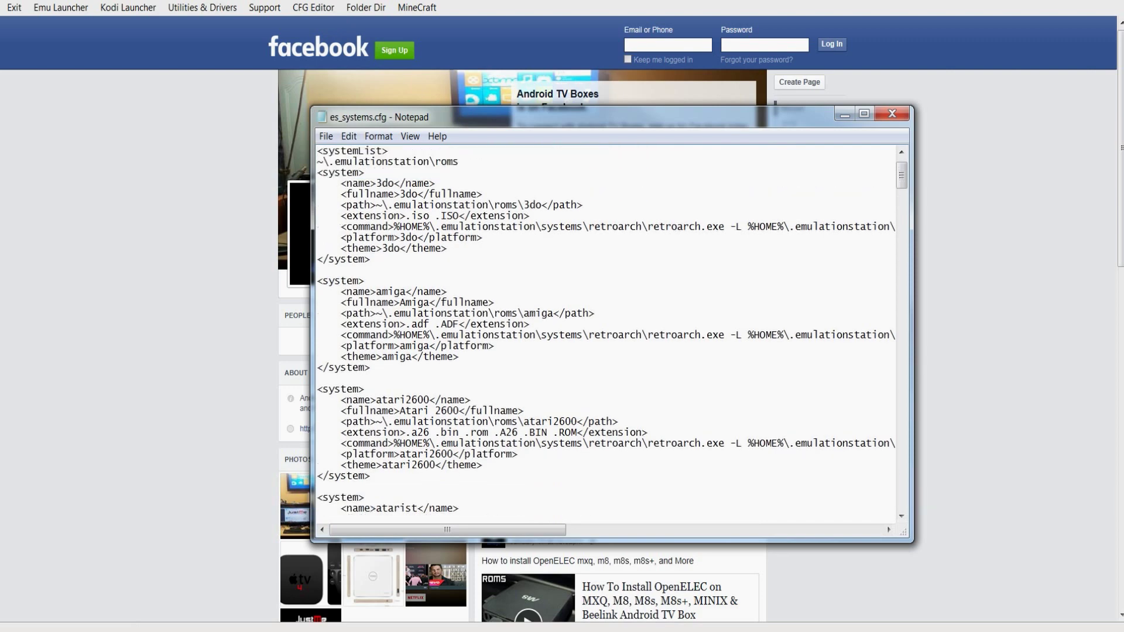
scroll(606, 330, "up", 1)
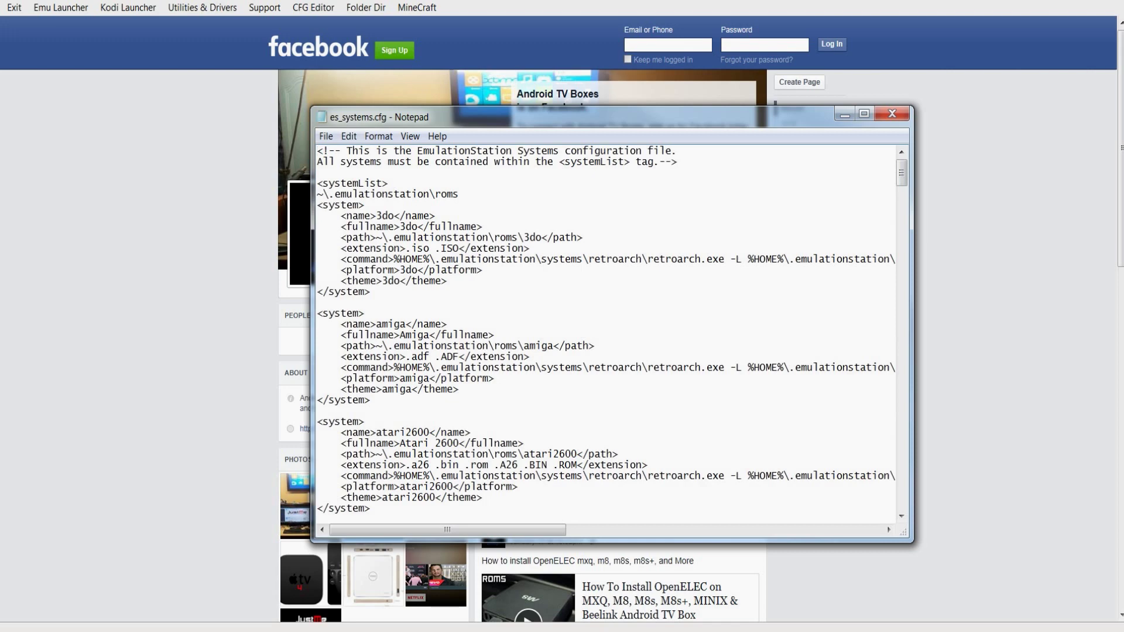
scroll(605, 330, "down", 5)
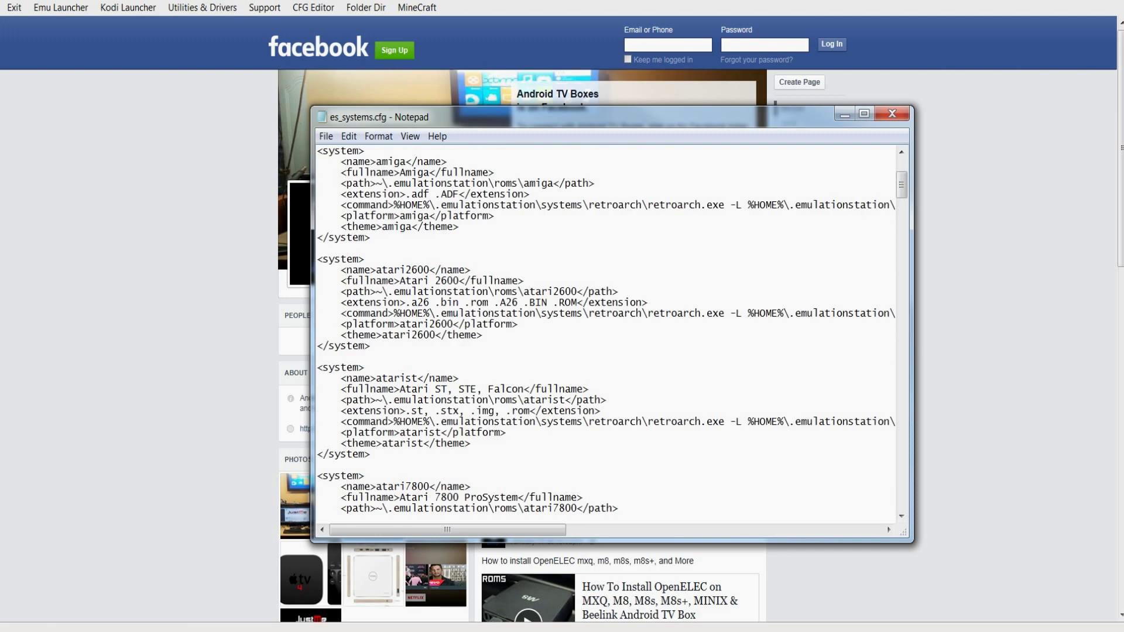
scroll(606, 330, "down", 14)
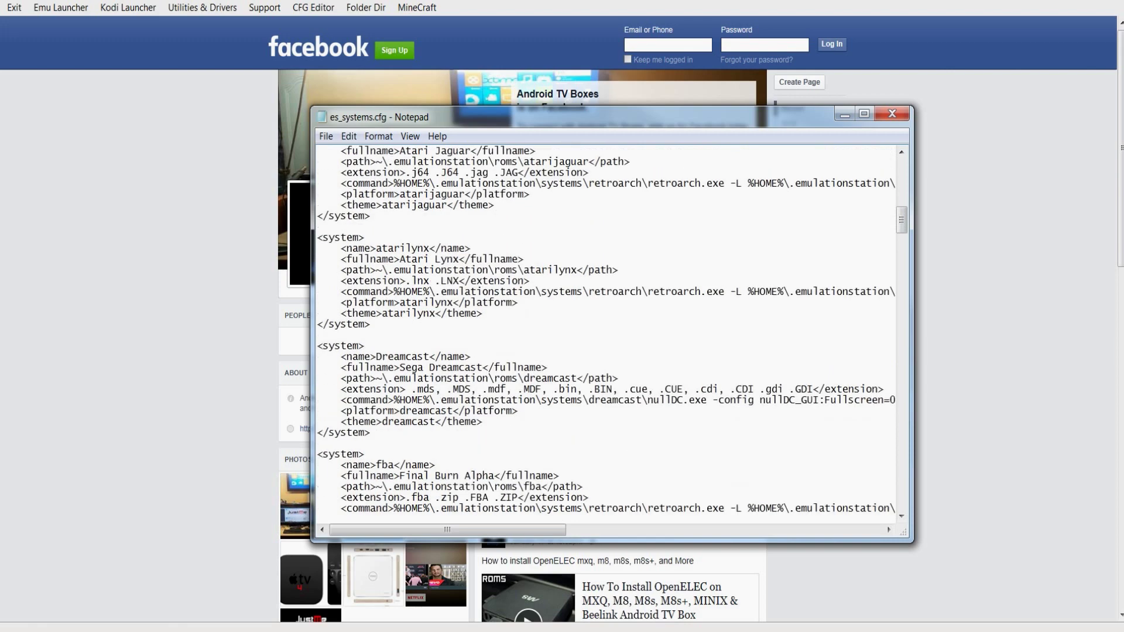
scroll(606, 330, "down", 3)
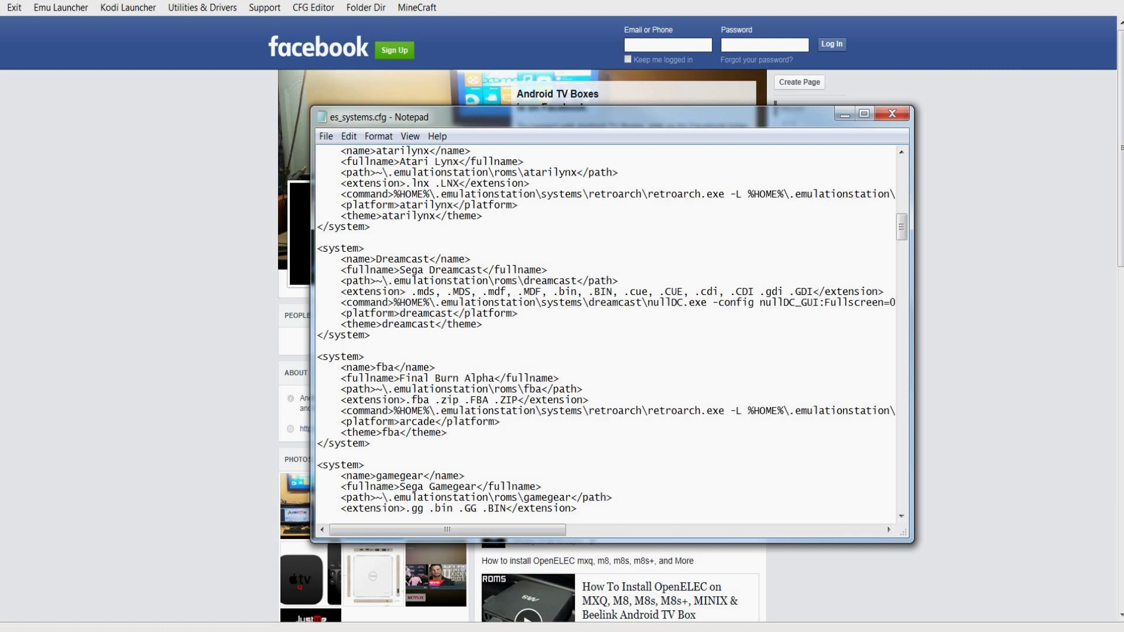
scroll(611, 330, "down", 20)
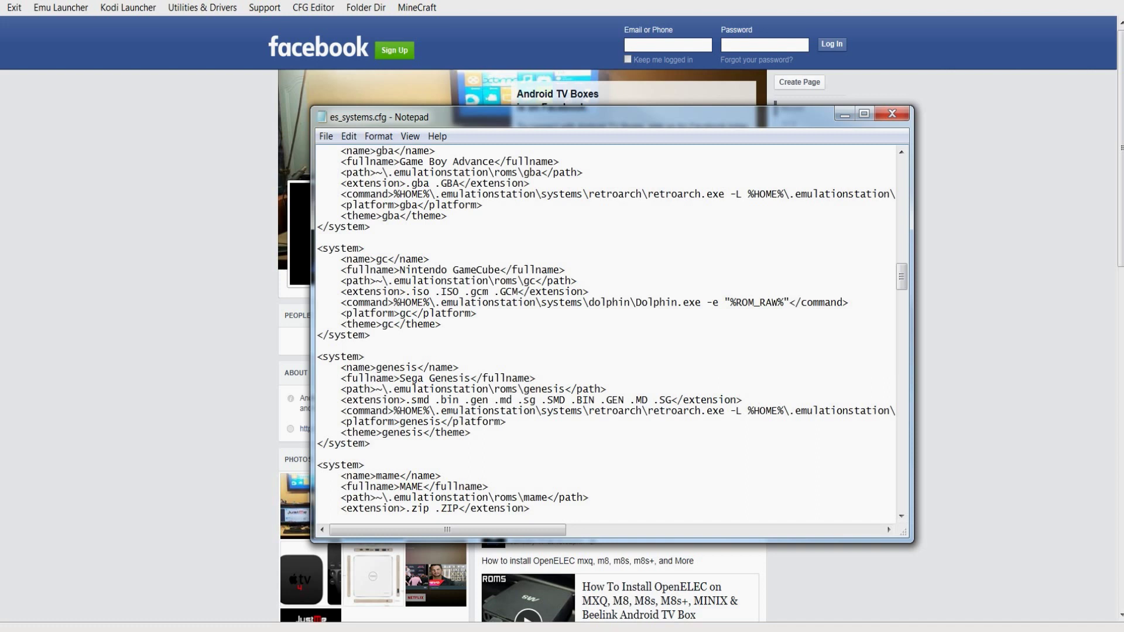
left_click(895, 115)
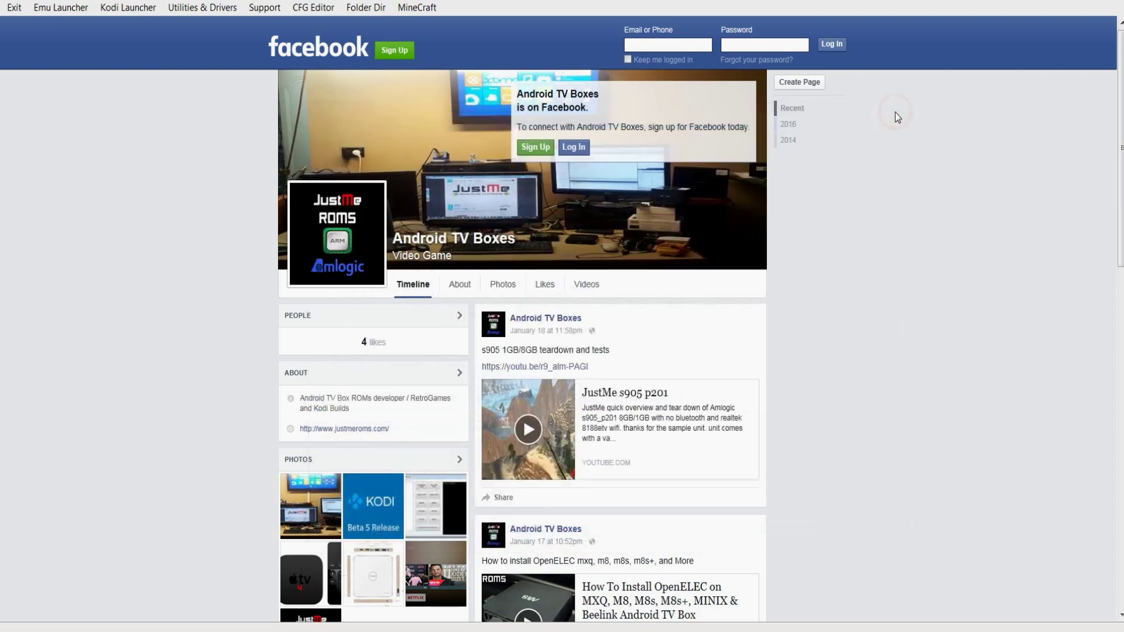
Step: Launch retroarch.exe from the launcher's configuration tools and reposition the RetroArch window
left_click(305, 7)
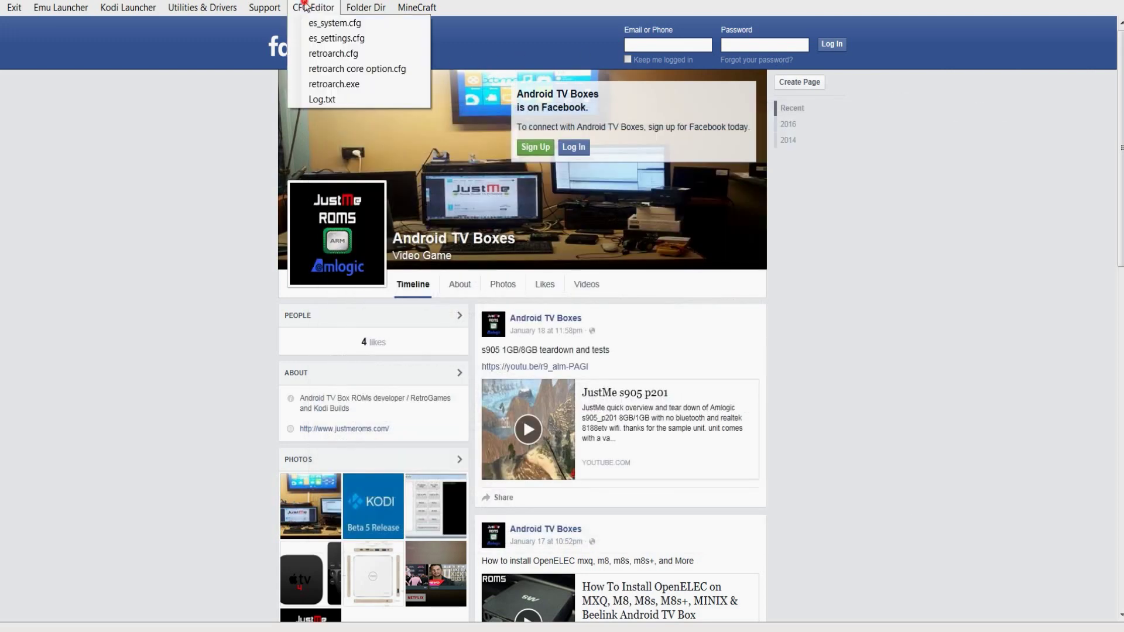
left_click(353, 86)
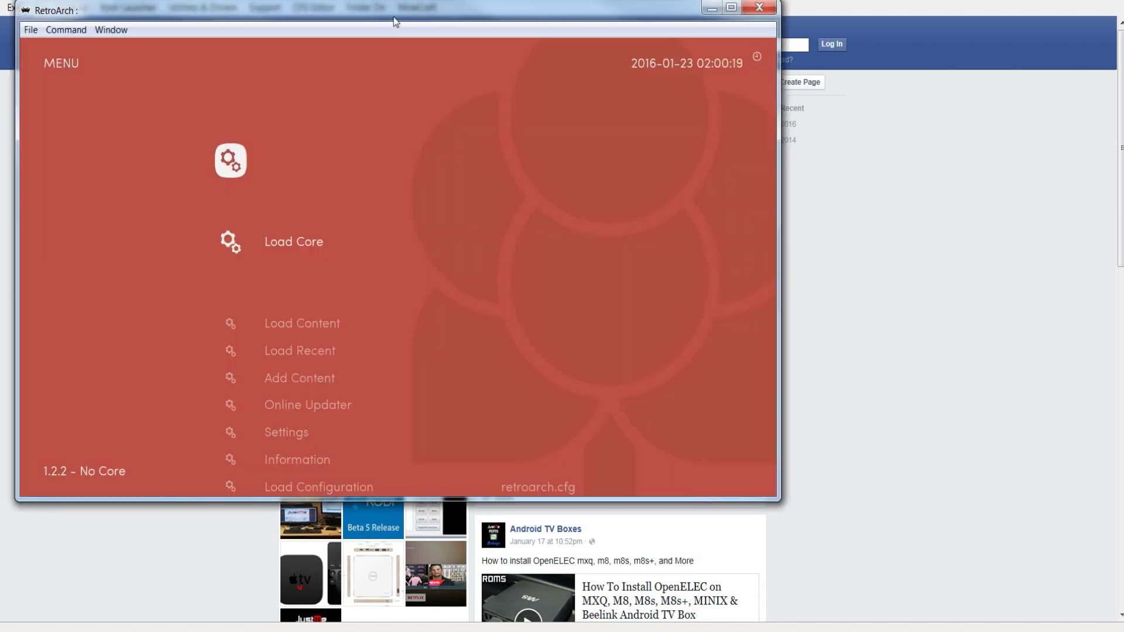
left_click_drag(393, 16, 529, 73)
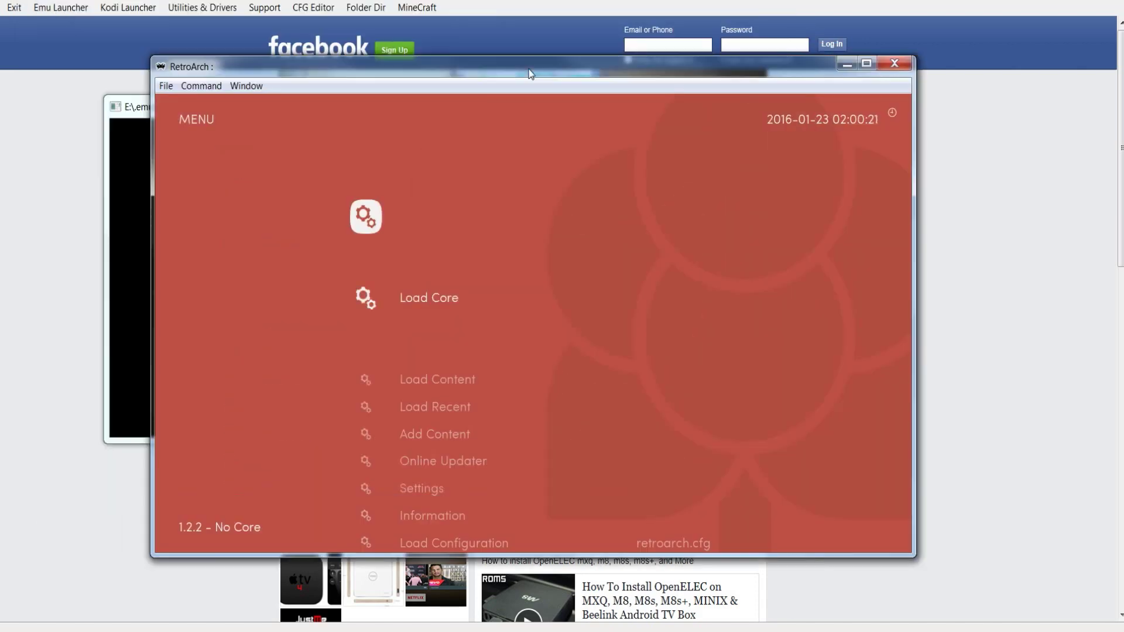
Step: Look through the RetroArch main menu entries from Load Core to Online Updater
key("Down")
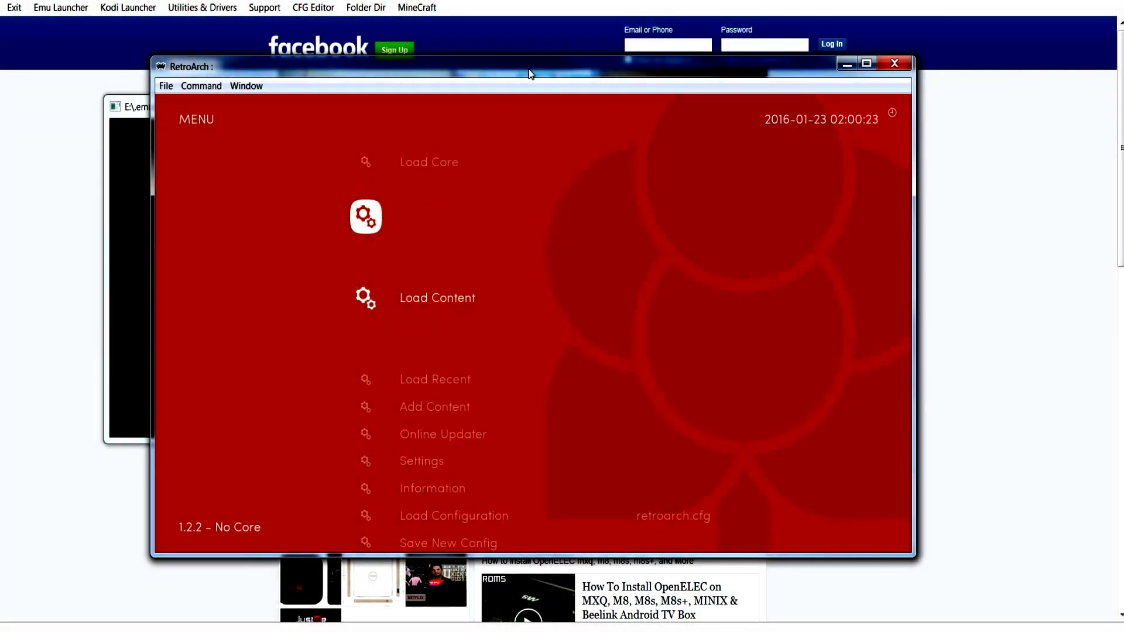
key("Down")
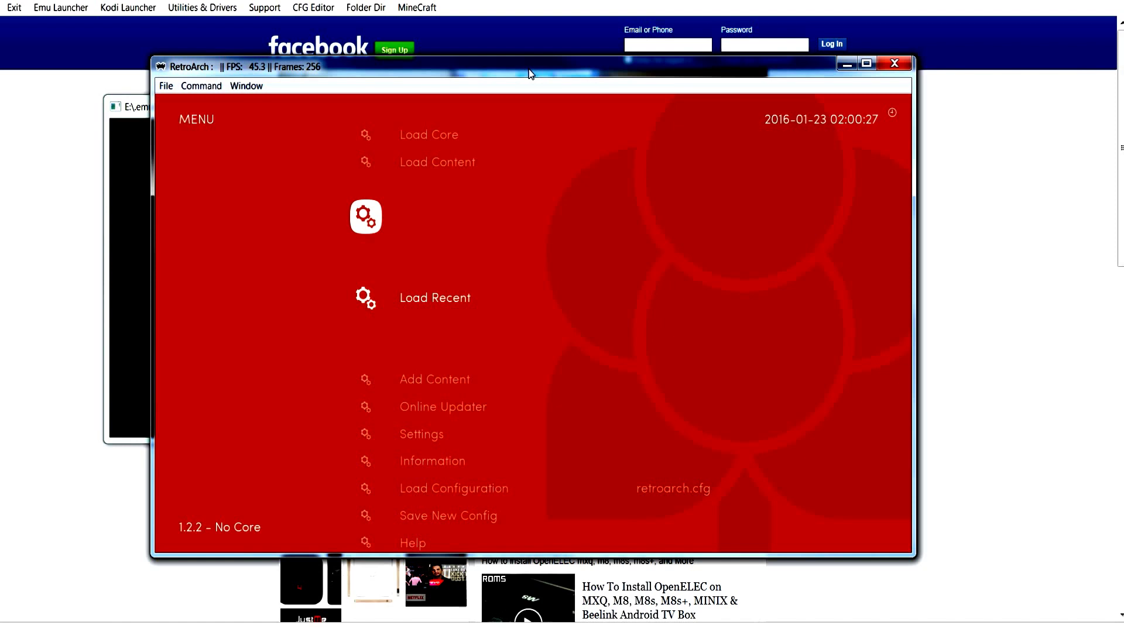
key("Down")
key("Down")
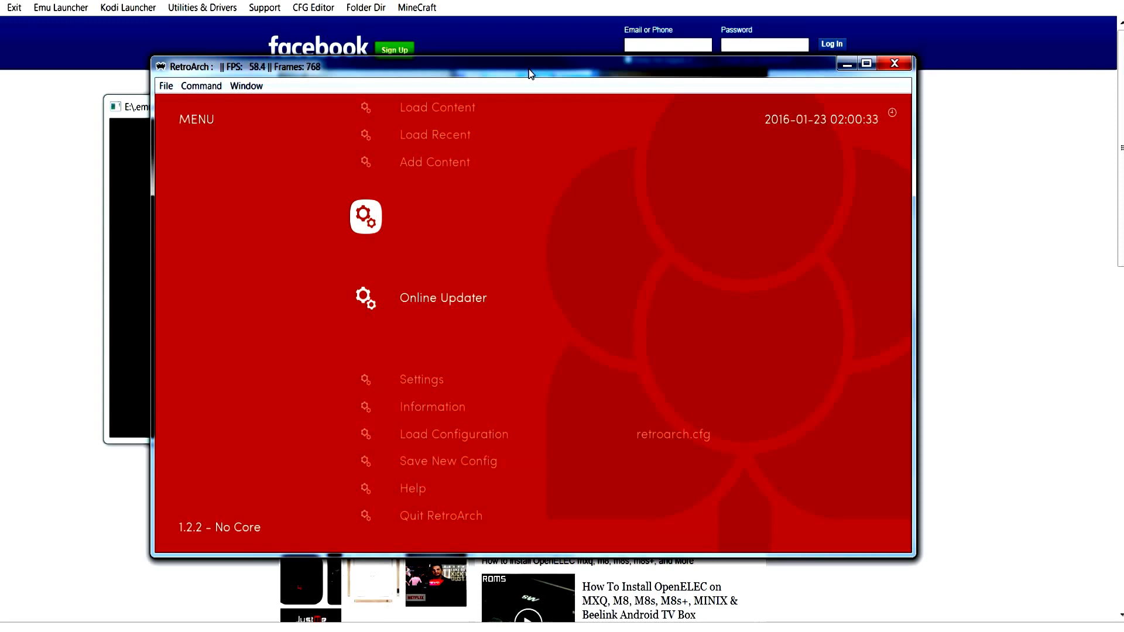
Step: Open the Load Core list, browse the available emulator cores, and return to the main menu without loading one
key("Return")
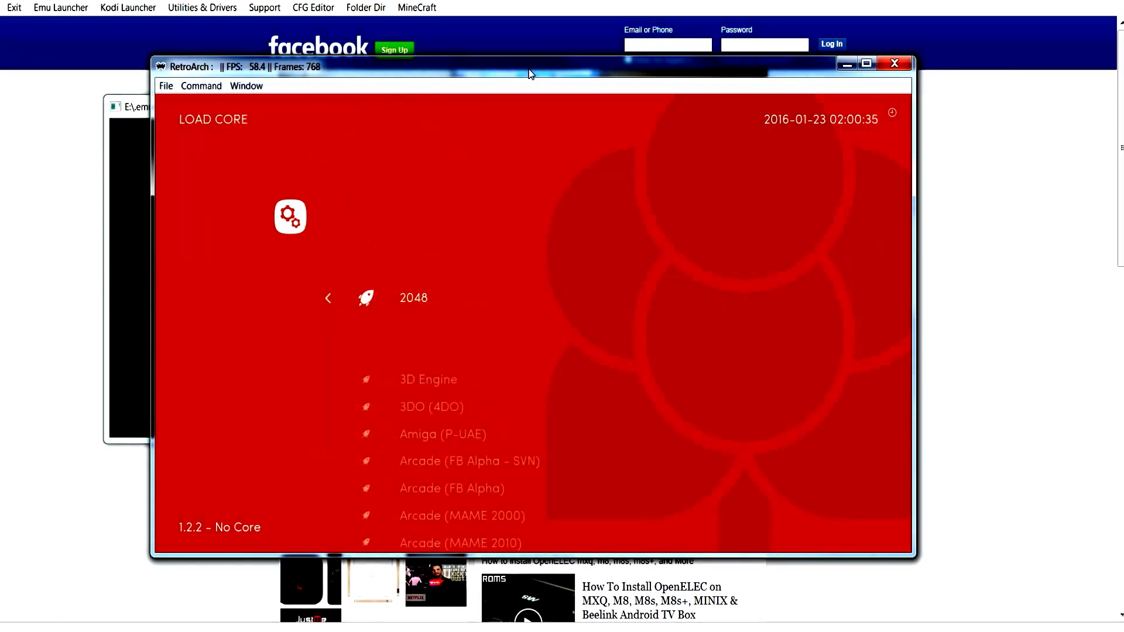
key("Down")
key("Down")
key("Down")
key("Down")
key("Down")
key("Down")
key("Down")
key("Down")
key("Down")
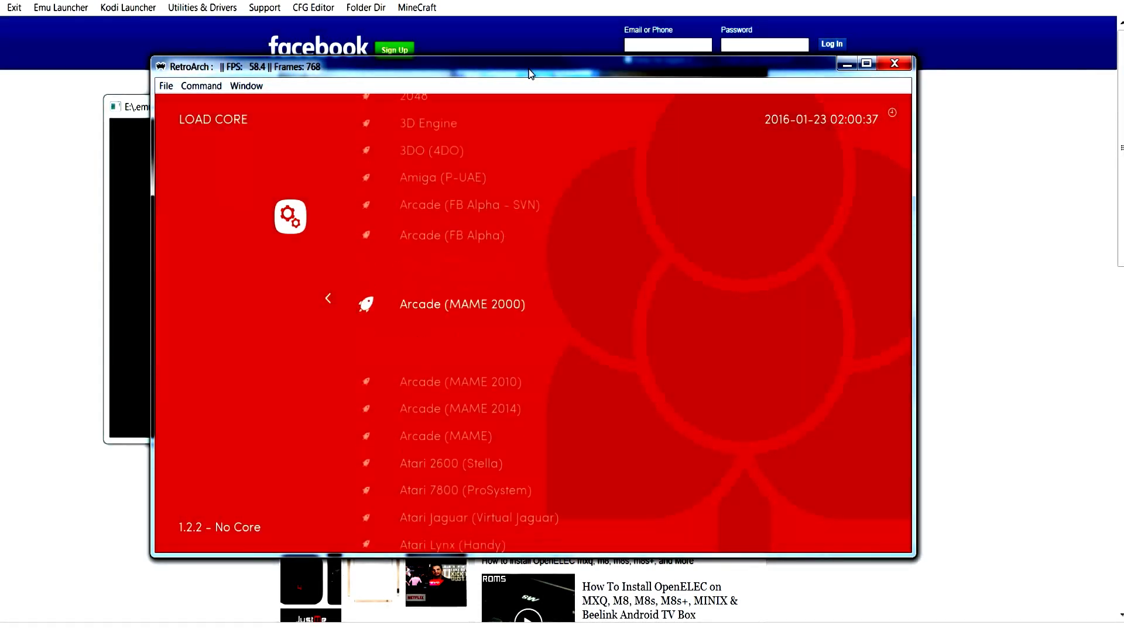
key("Down")
key("Down")
key("Up")
key("Up")
key("Up")
key("Up")
key("Up")
key("Up")
key("Up")
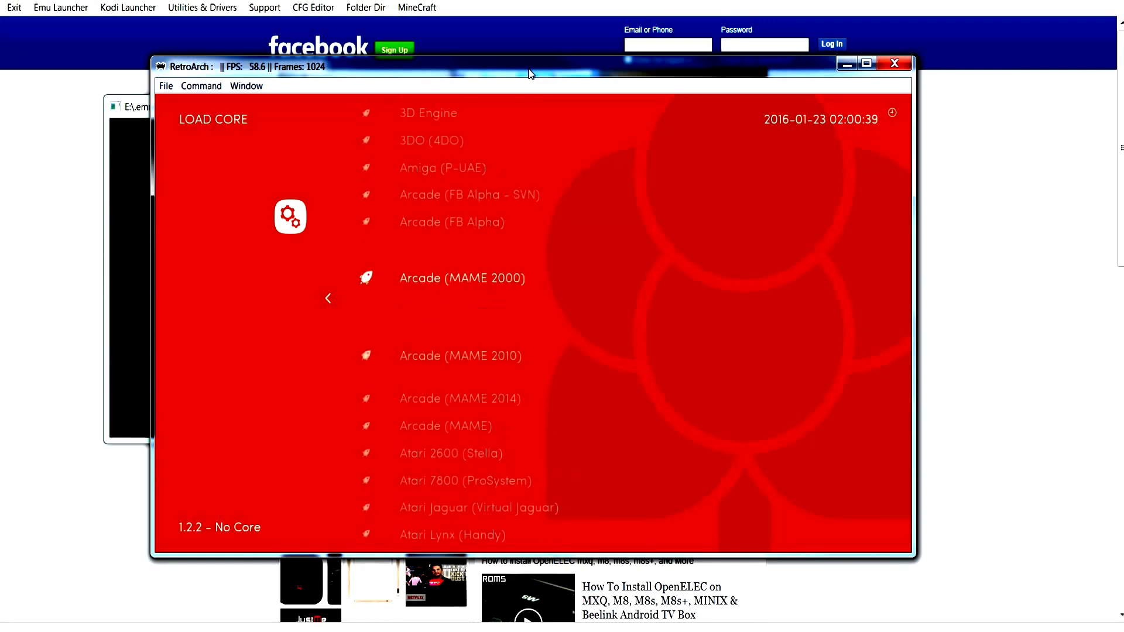
key("Up")
key("Up")
key("Up")
key("Up")
key("Up")
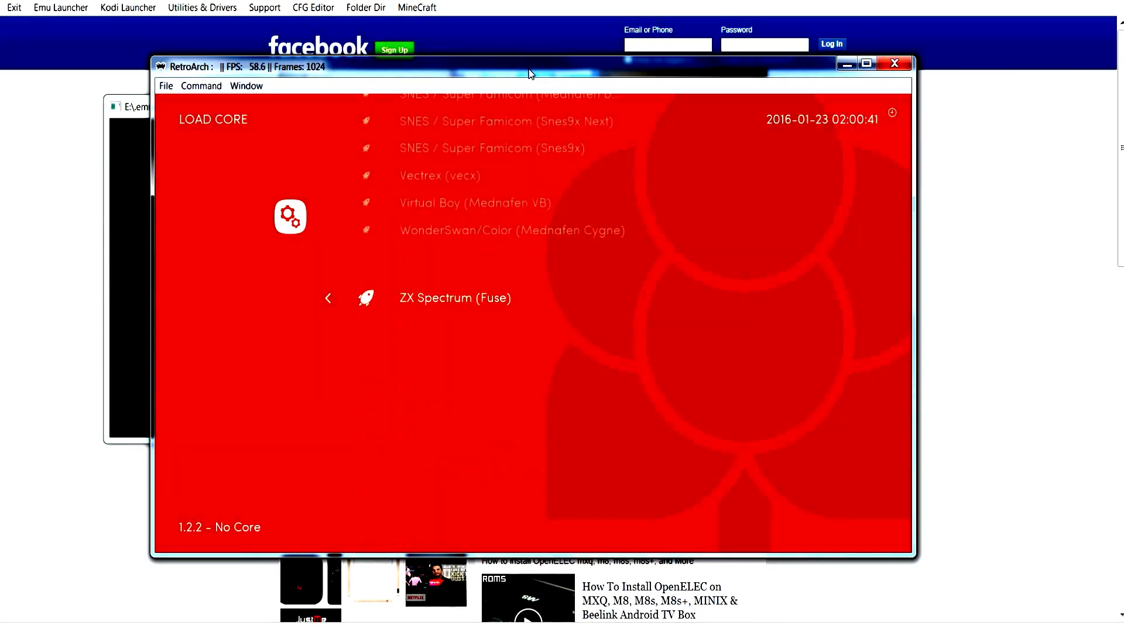
key("Down")
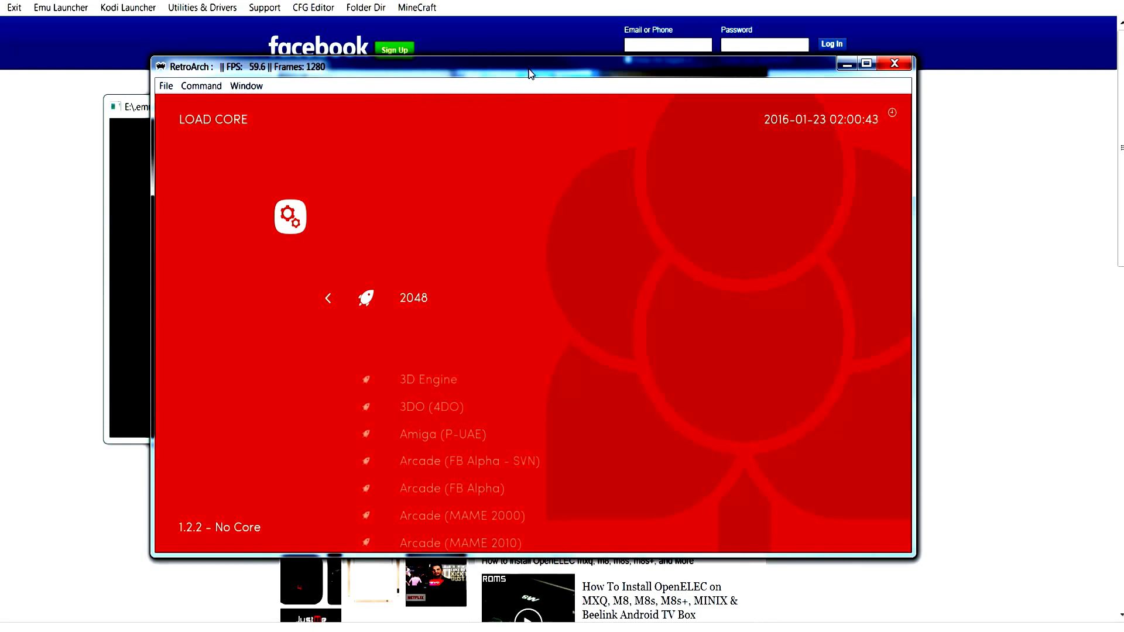
key("BackSpace")
Step: Open the Online Updater, review its core, asset, cheat, database, overlay and shader update options, and return to the main menu
key("Down")
key("Down")
key("Down")
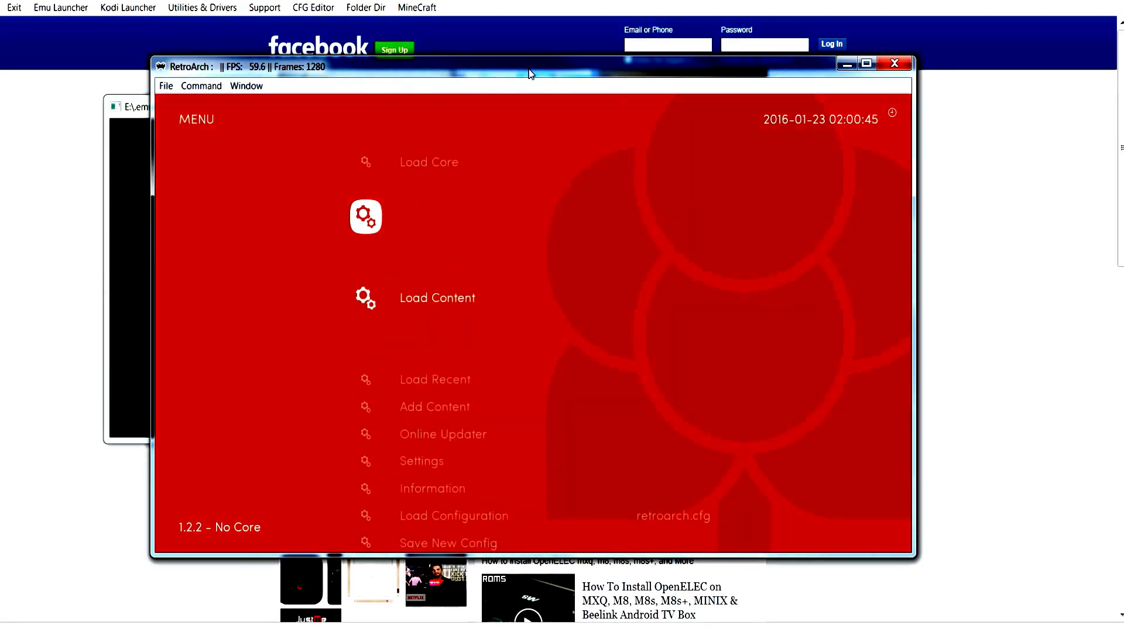
key("Down")
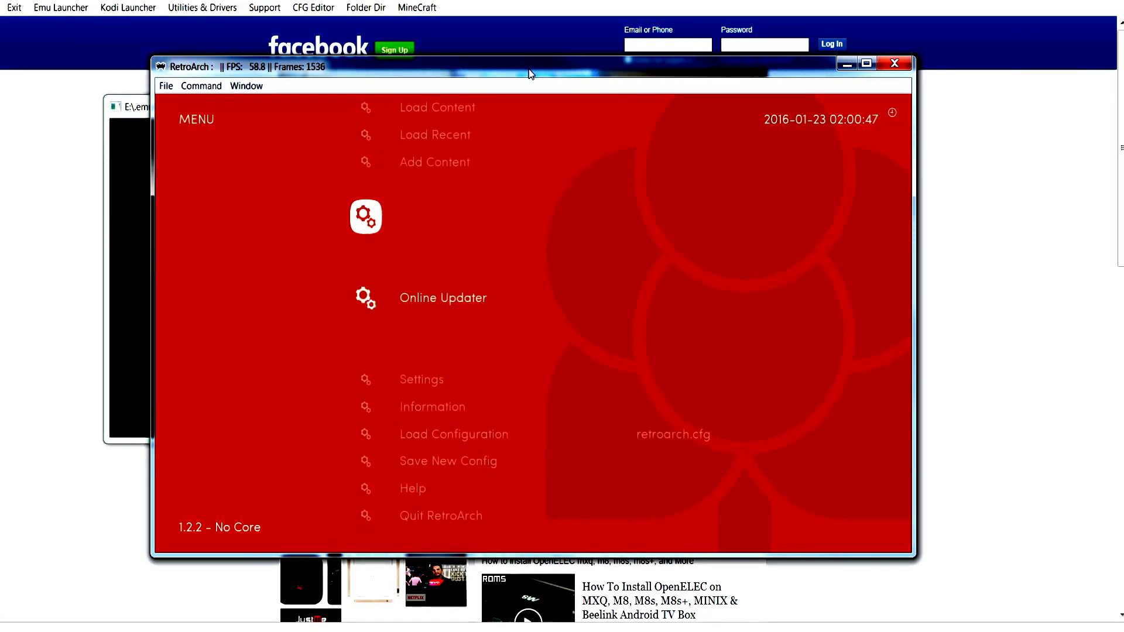
key("Return")
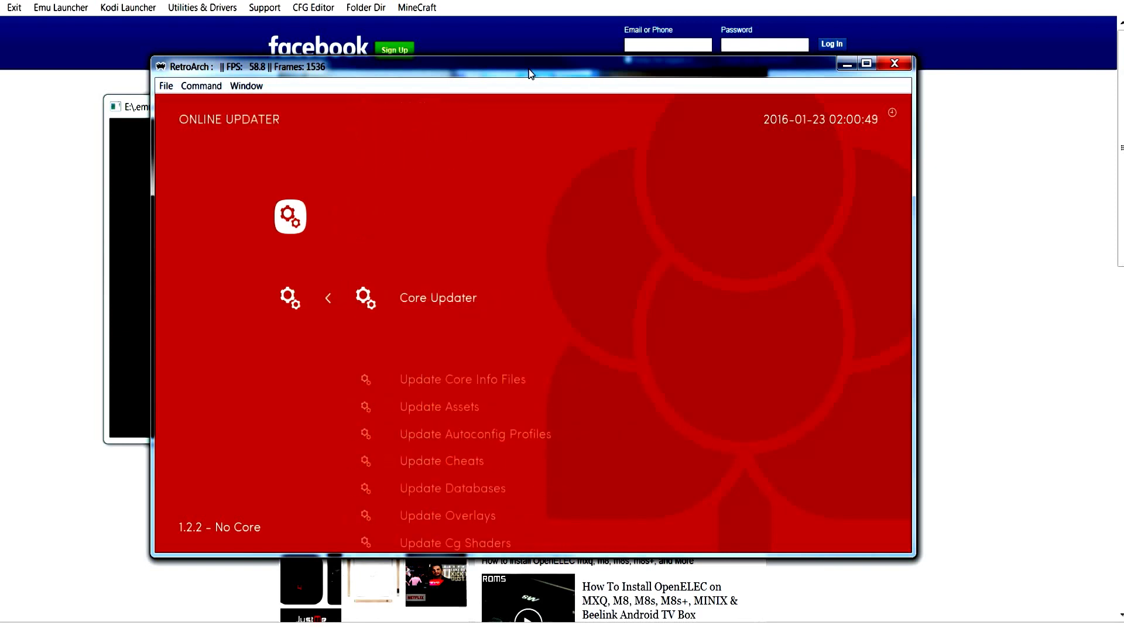
key("Down")
key("Down")
key("Down")
key("Down")
key("Down")
key("Down")
key("Down")
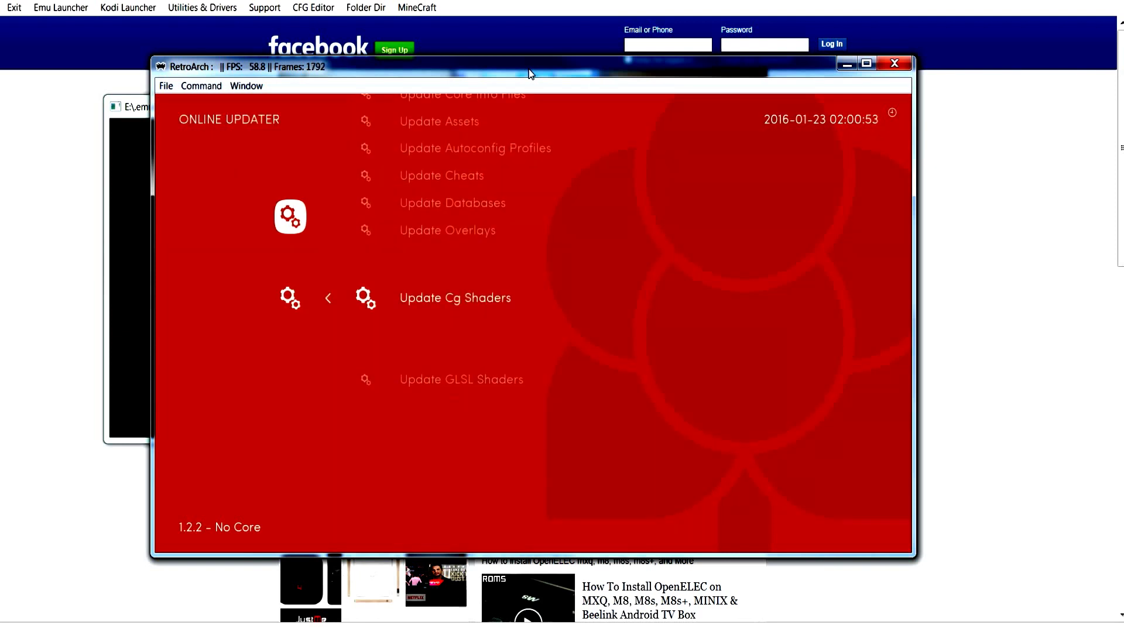
key("Up")
key("Up")
key("Up")
key("Up")
key("Up")
key("Up")
key("Up")
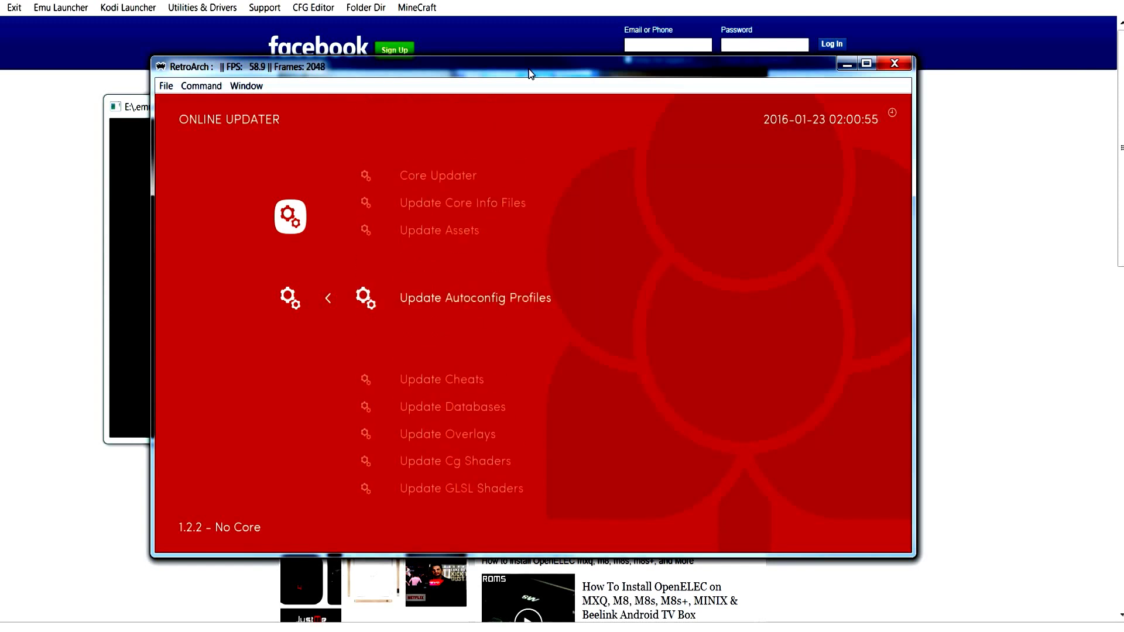
key("BackSpace")
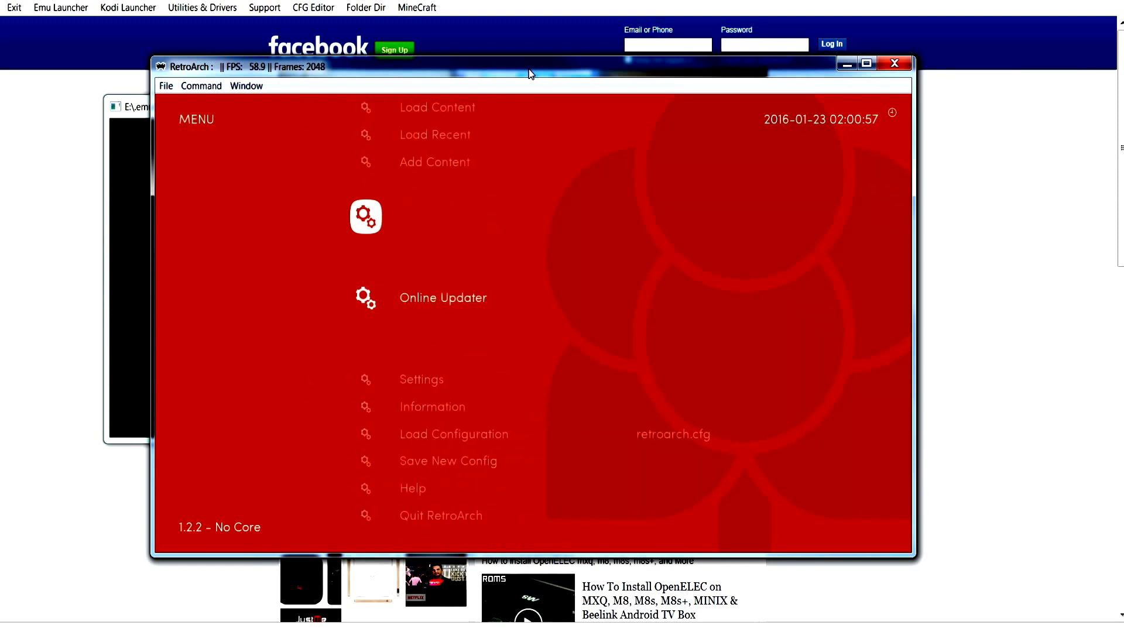
Step: Open RetroArch's Settings and go into the Video category
key("Down")
key("Return")
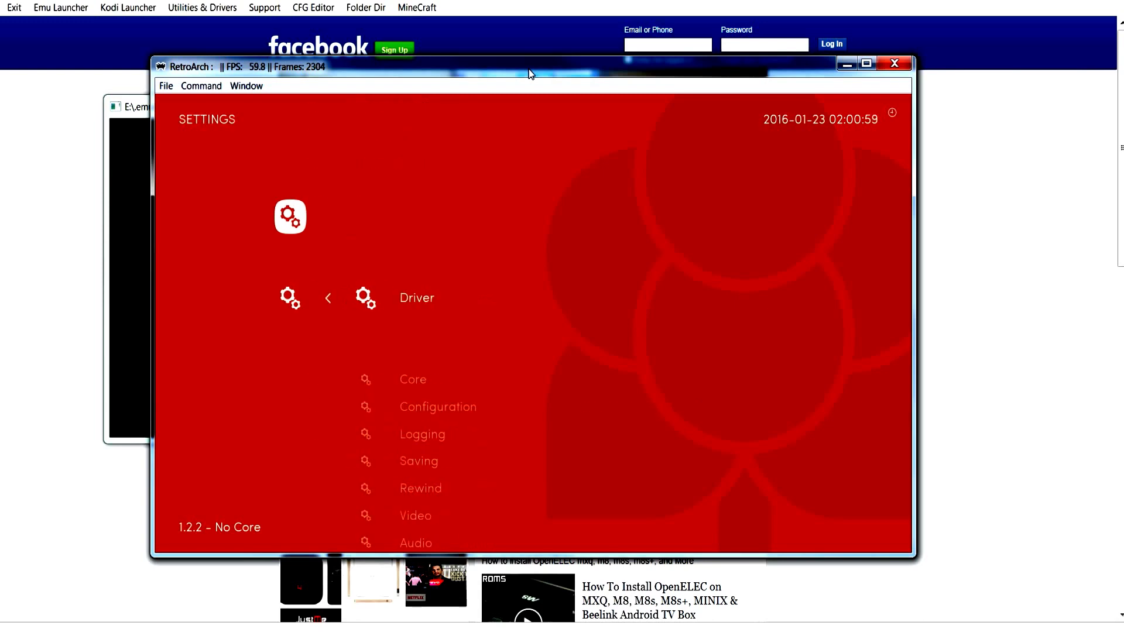
key("Down")
key("Down")
key("Down")
key("Down")
key("Down")
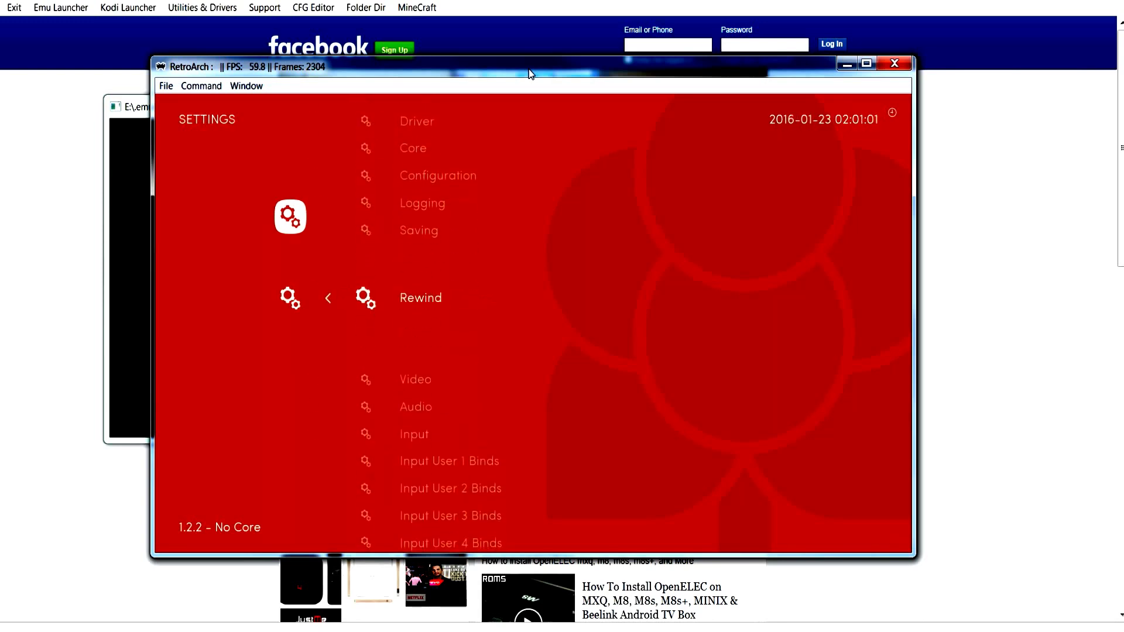
key("Down")
key("Return")
Step: Review the video options from Display Framerate down to Aspect Ratio Index
key("Down")
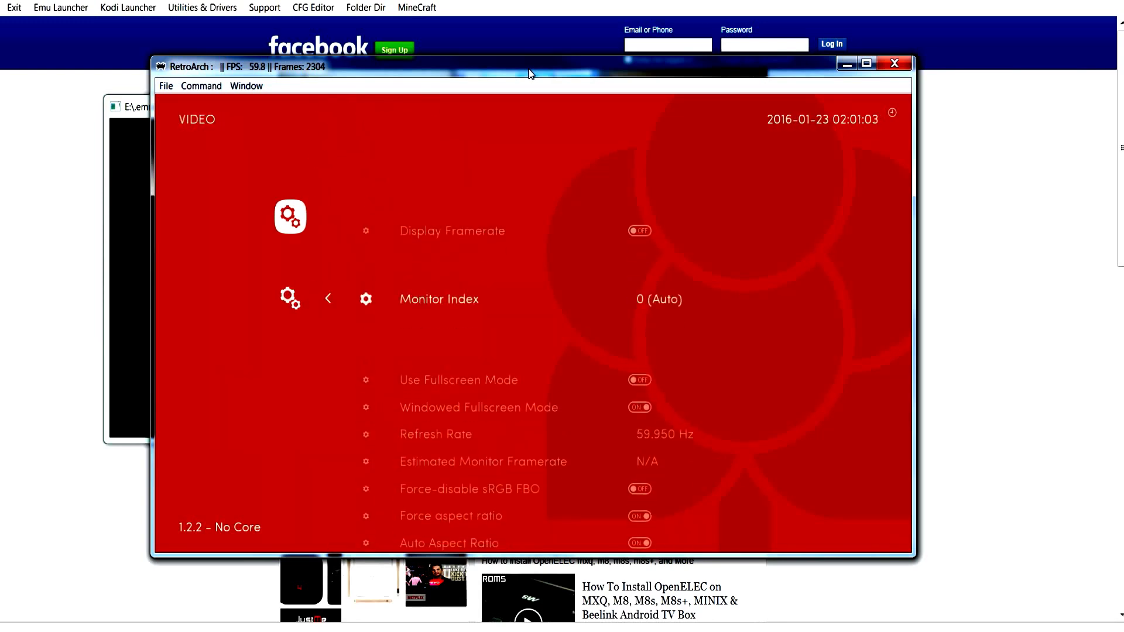
key("Down")
key("Down")
key("Down")
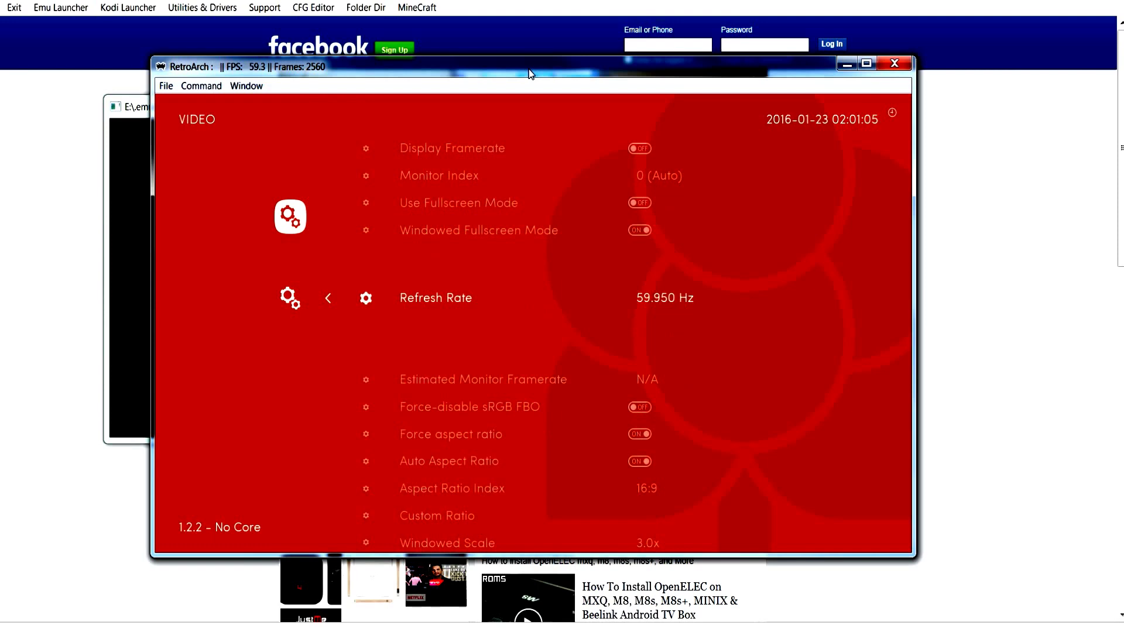
key("Down")
key("Down")
key("Down")
key("Down")
key("Down")
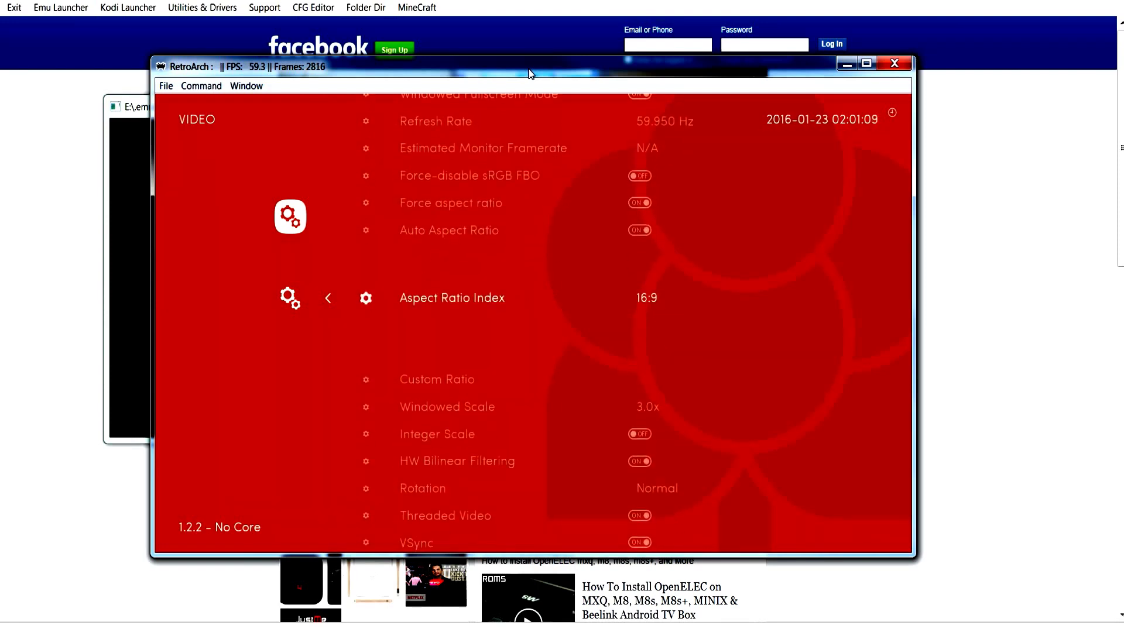
Step: Cycle the Aspect Ratio Index through the available ratios, set it back to 16:9, and leave the Video settings
key("Right")
key("Right")
key("Right")
key("Right")
key("Right")
key("Right")
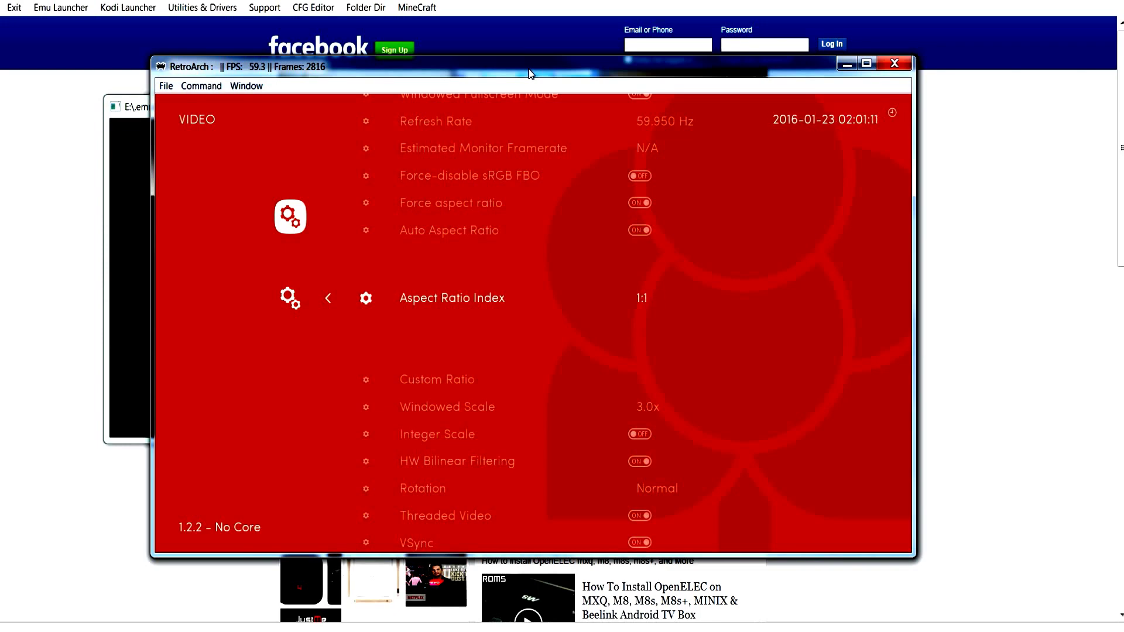
key("Right")
key("Right")
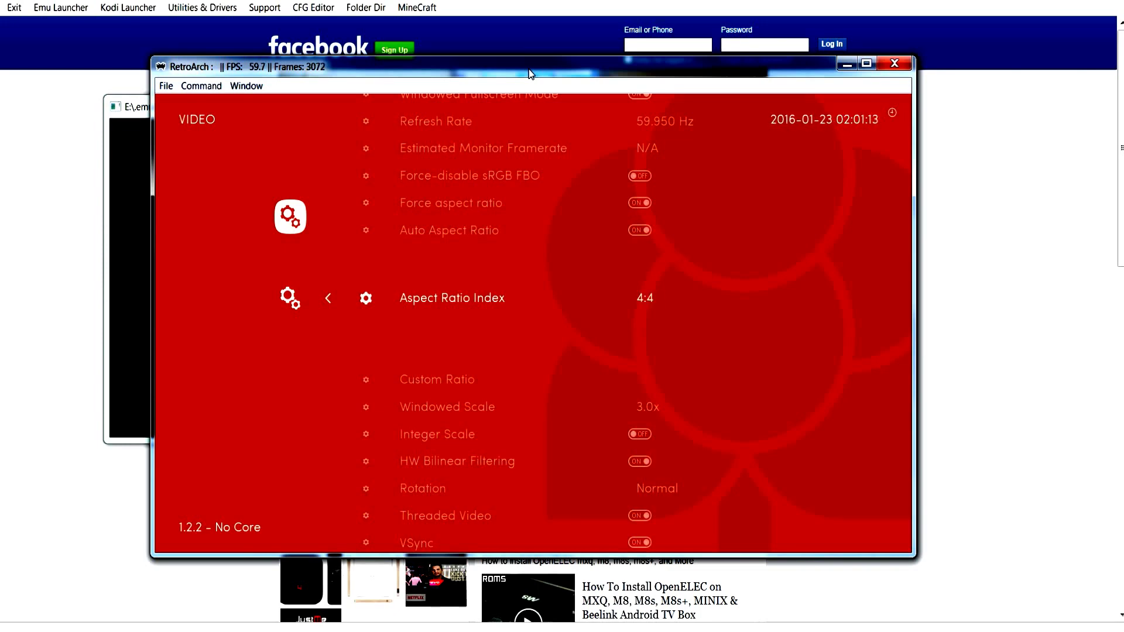
key("Down")
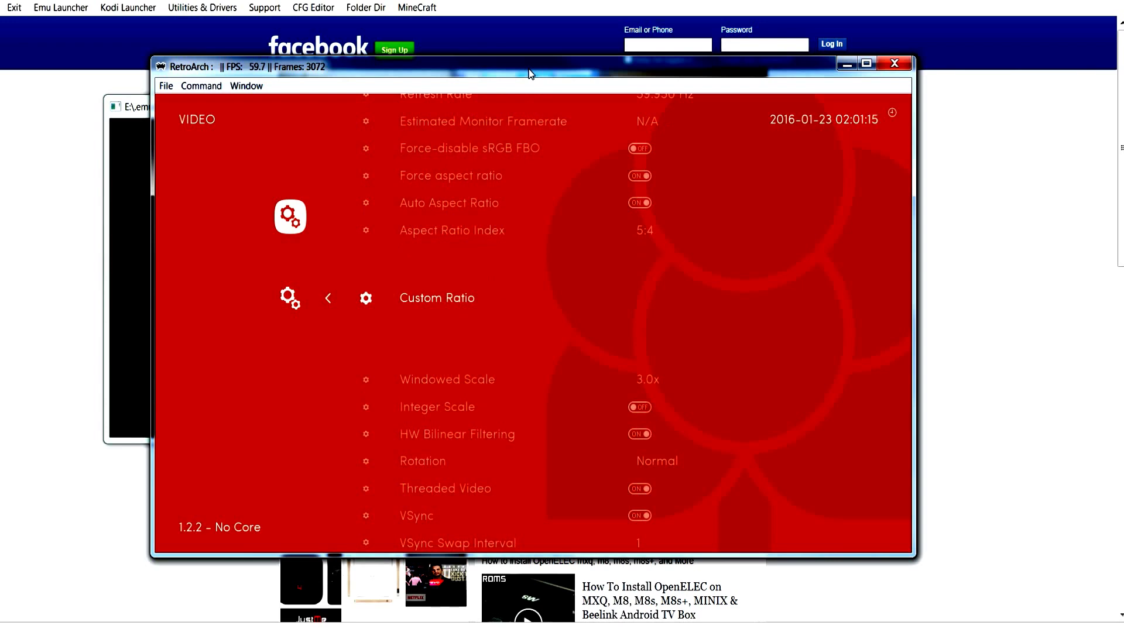
key("Up")
key("Right")
key("Right")
key("Right")
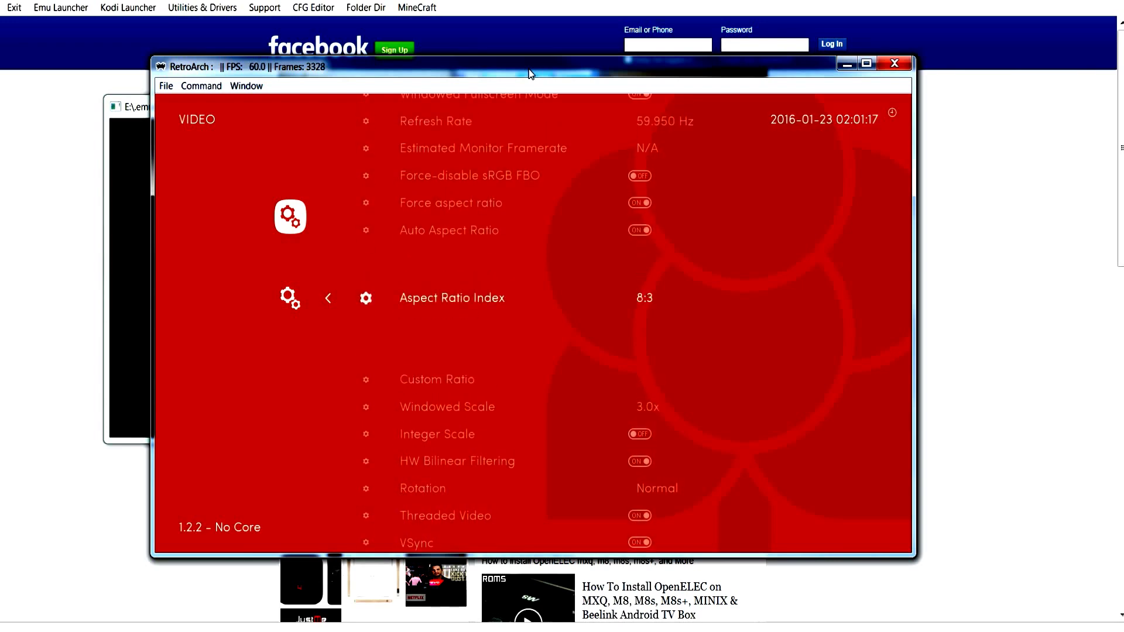
key("Right")
key("Right")
key("Right")
key("Right")
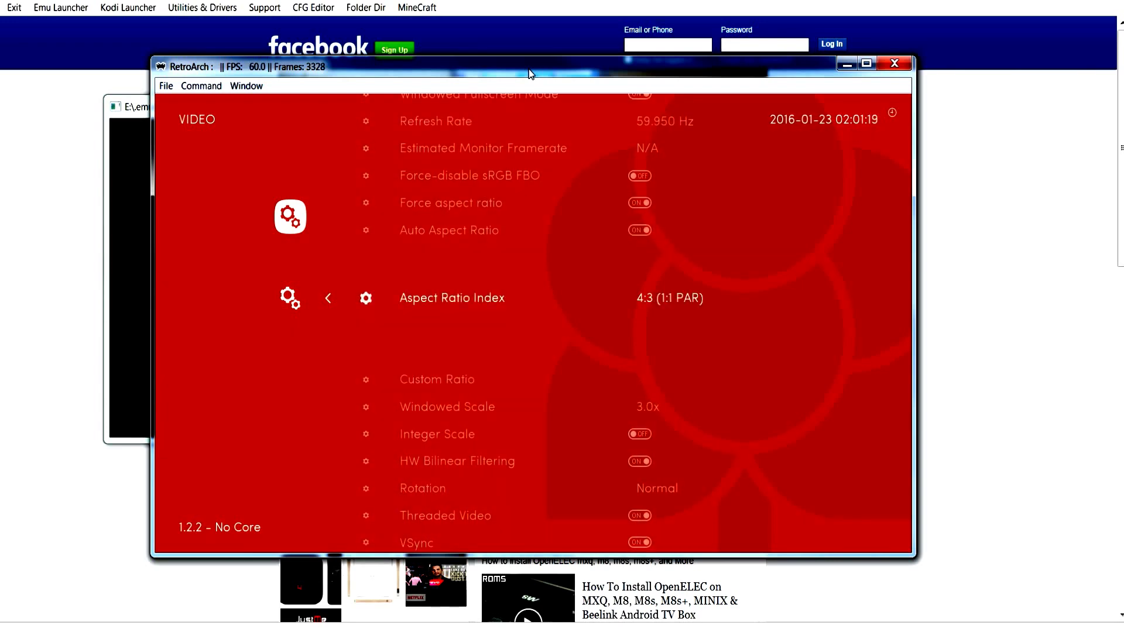
key("Right")
key("Right")
key("Right")
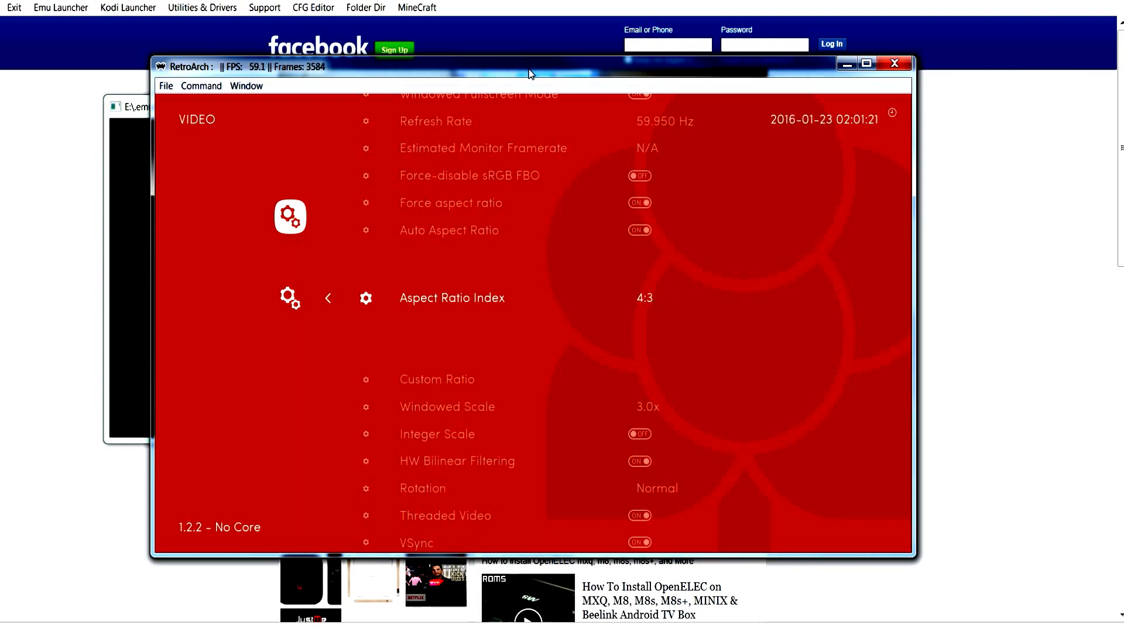
key("Right")
key("Right")
key("Left")
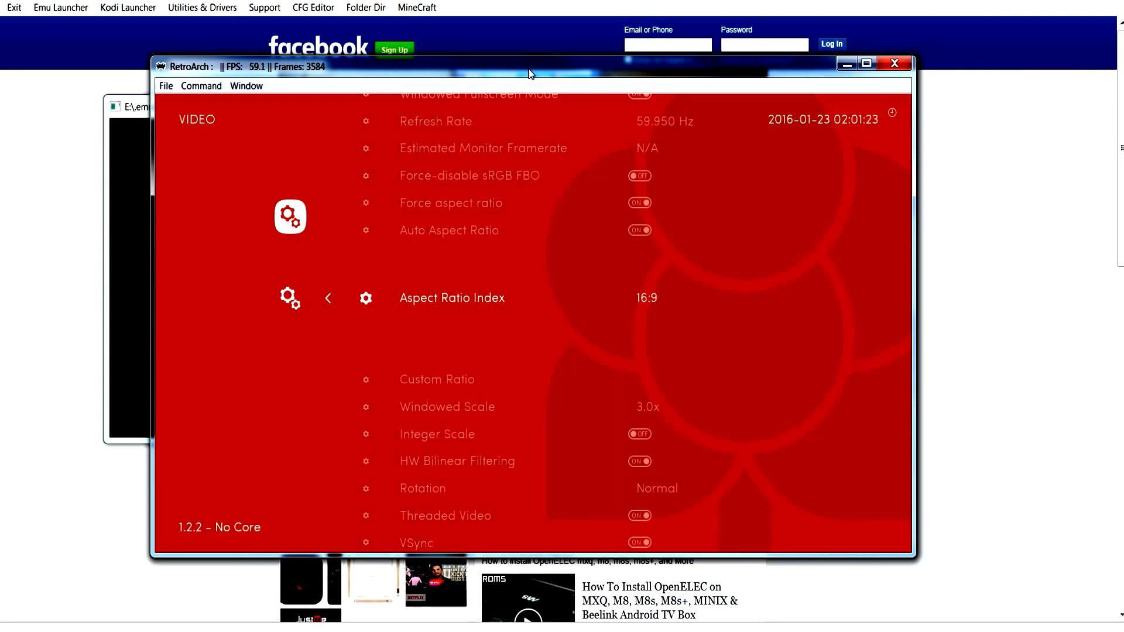
key("BackSpace")
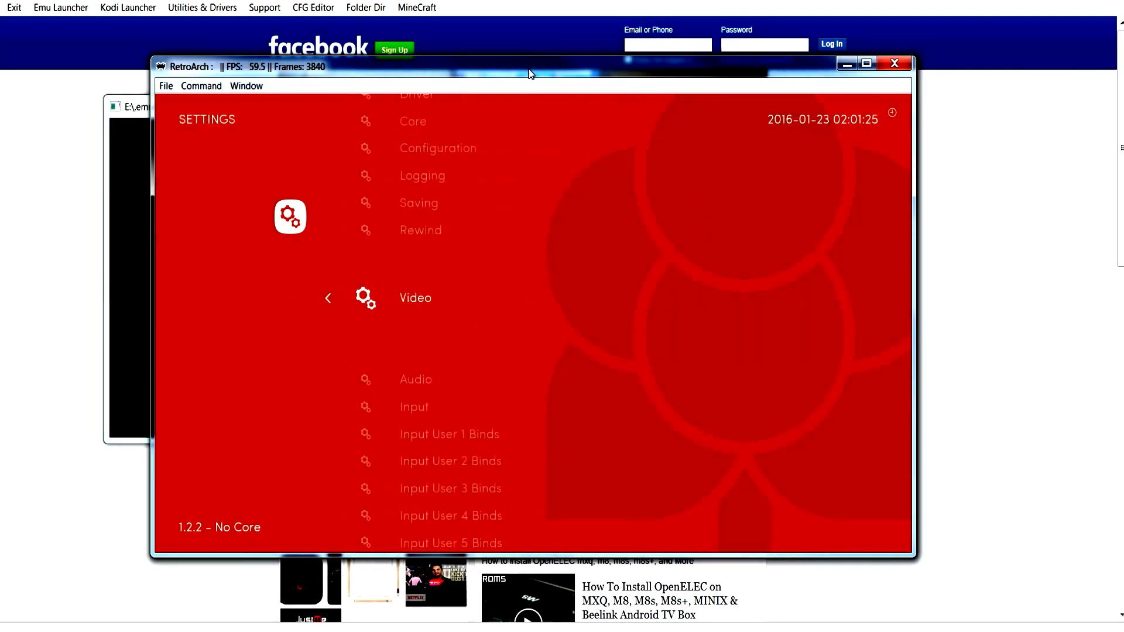
Step: Browse the remaining settings categories, including the input binds, onscreen display and user interface, down to Directory
key("Down")
key("Down")
key("Down")
key("Down")
key("Down")
key("Down")
key("Down")
key("Down")
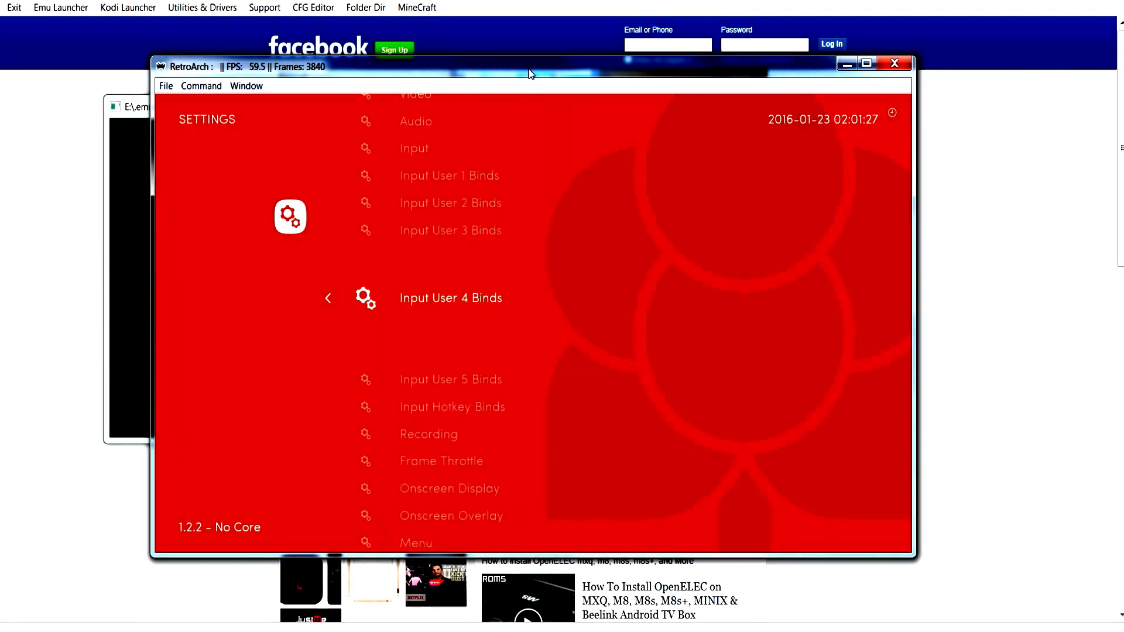
key("Down")
key("Down")
key("Down")
key("Down")
key("Down")
key("Down")
key("Down")
key("Down")
key("Down")
key("Down")
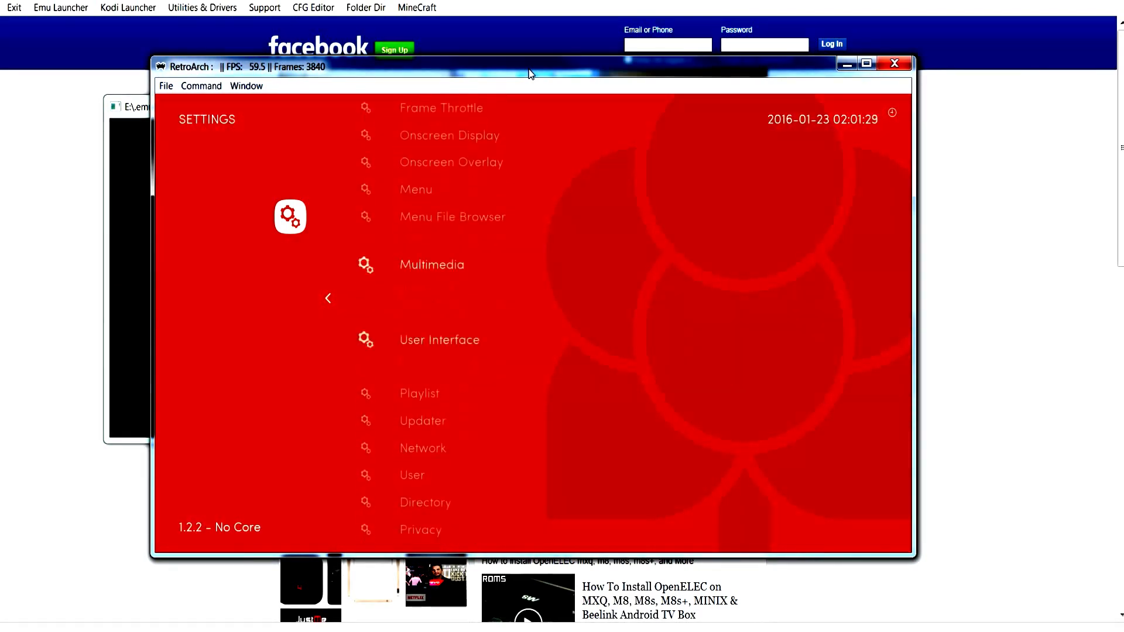
key("Down")
key("Down")
key("Down")
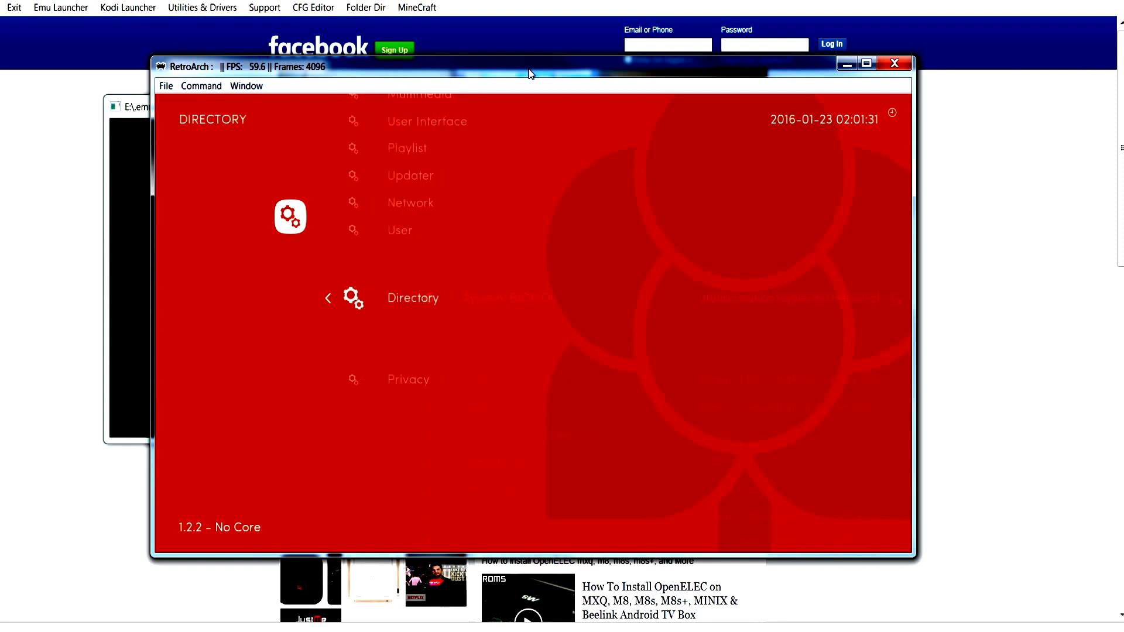
Step: Open the Directory settings, review the folder paths from System/BIOS Dir to File Browser Dir, and return to Settings
key("Return")
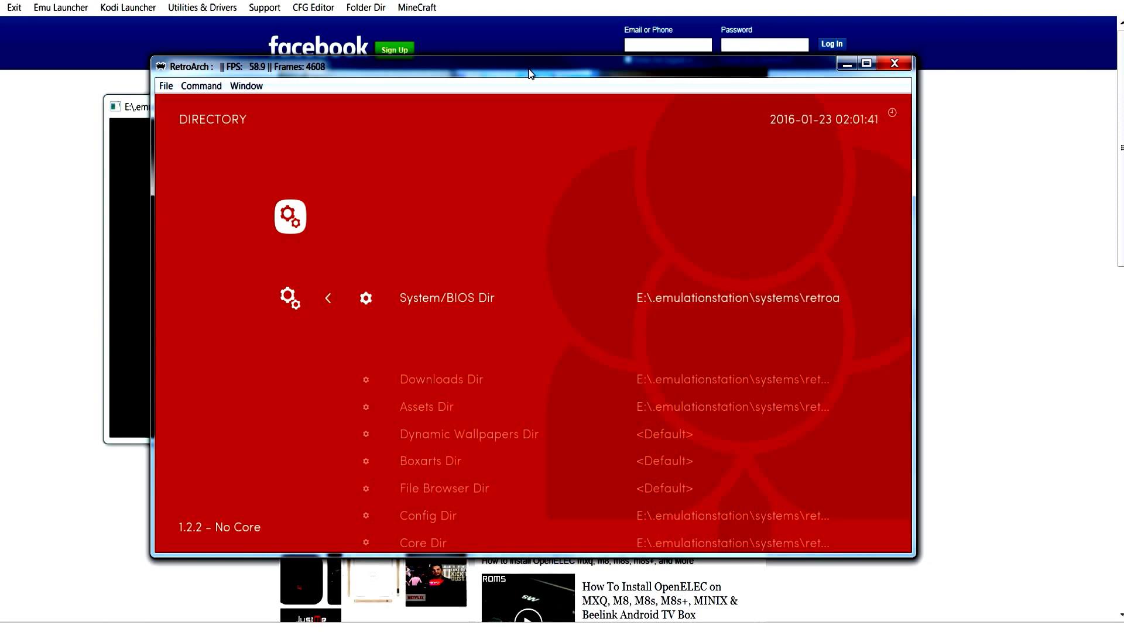
key("Down")
key("Down")
key("Down")
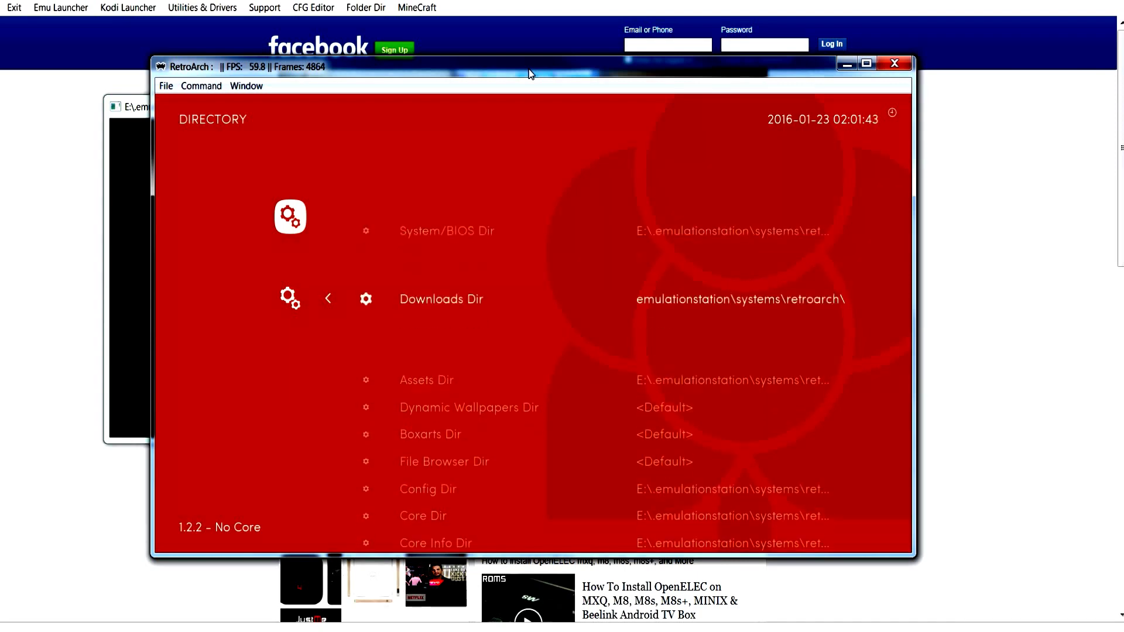
key("Down")
key("Down")
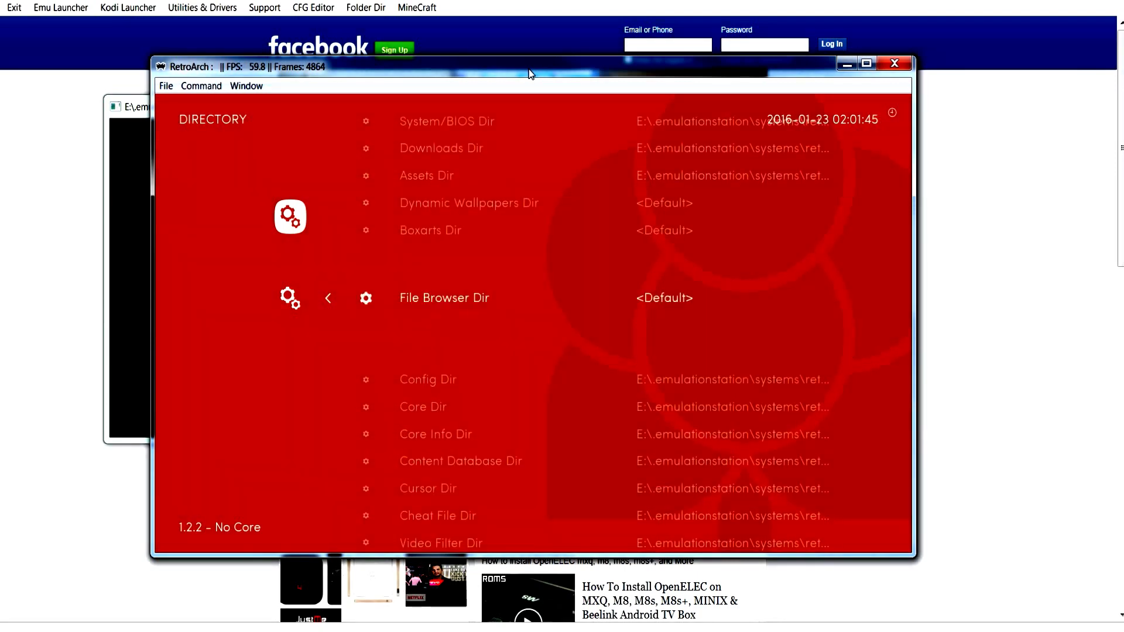
key("BackSpace")
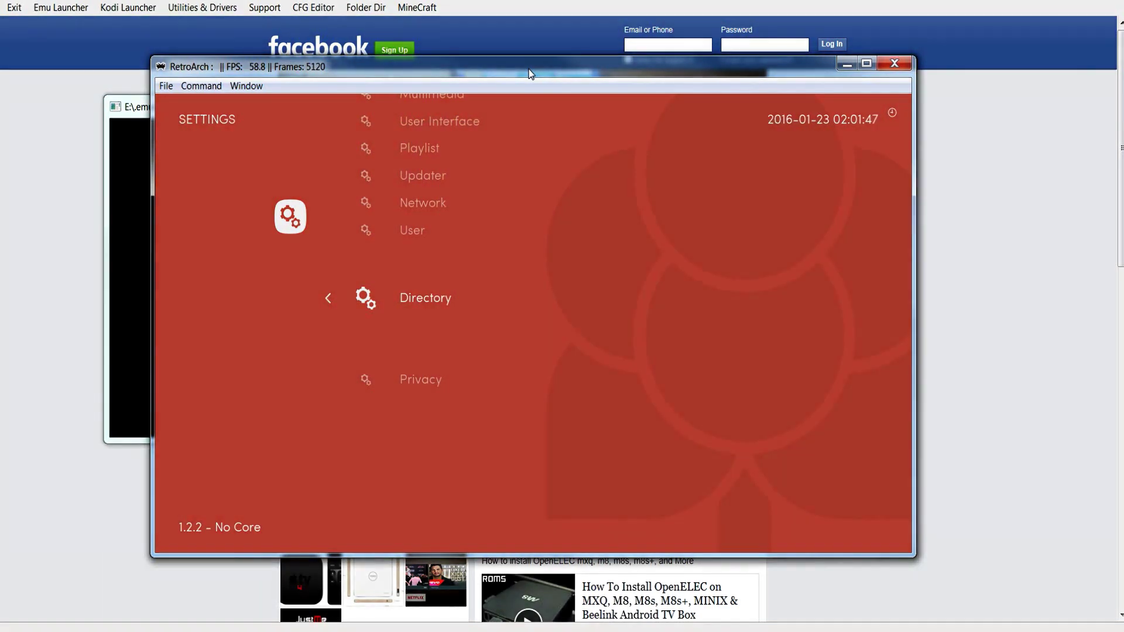
Step: Return to the main menu and go through the entries below Settings as far as Help
key("BackSpace")
key("Down")
key("Down")
key("Down")
key("Down")
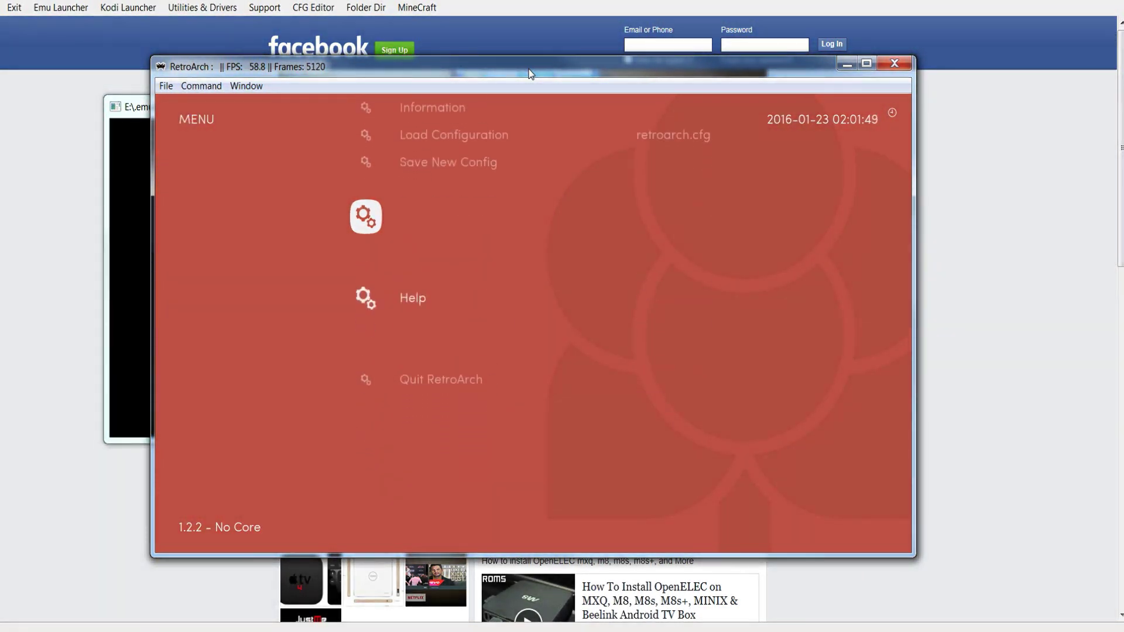
Step: Quit RetroArch and open the ROMs folder from the launcher's folder directories
key("Down")
key("Return")
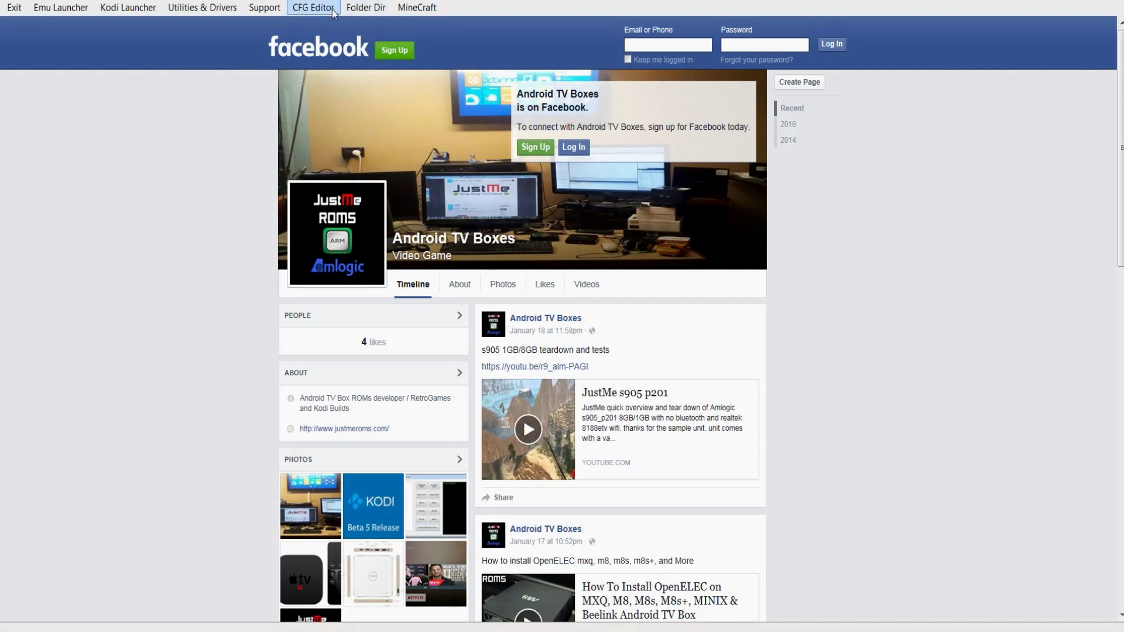
left_click(359, 13)
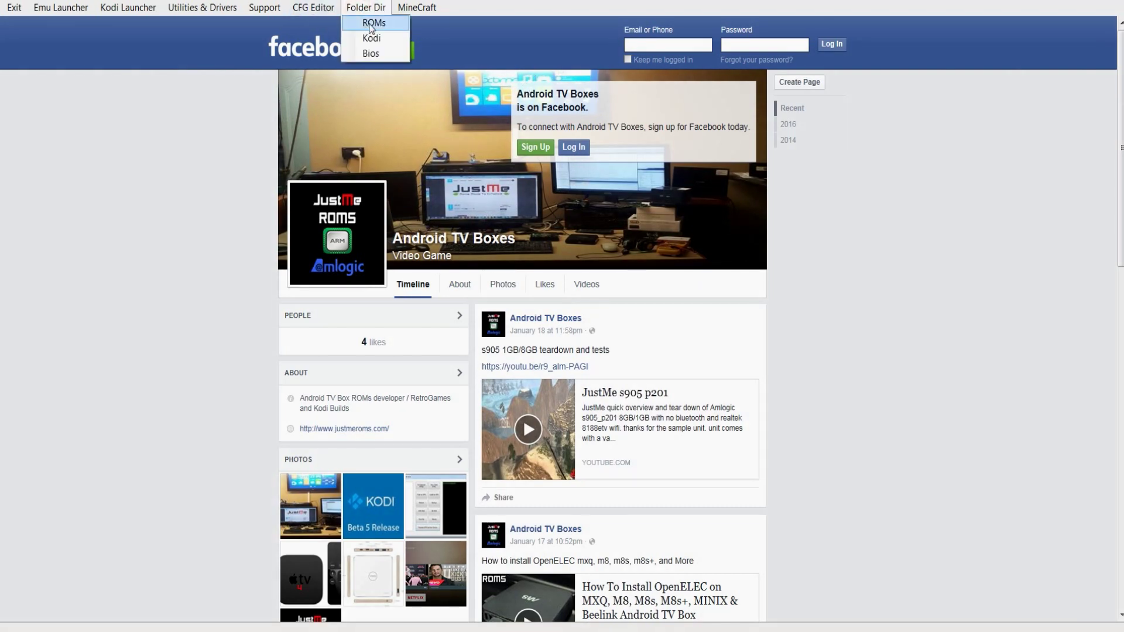
left_click(370, 23)
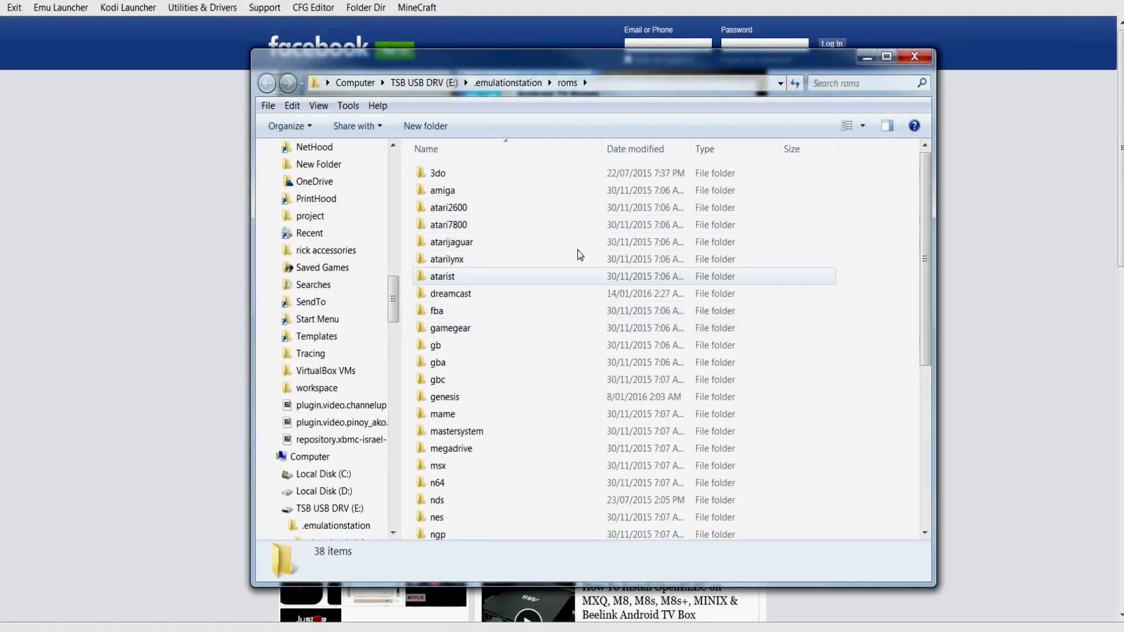
Step: Look inside the atari2600 folder, widen the Name column to show the full ROM file names, and return to roms
left_click(459, 225)
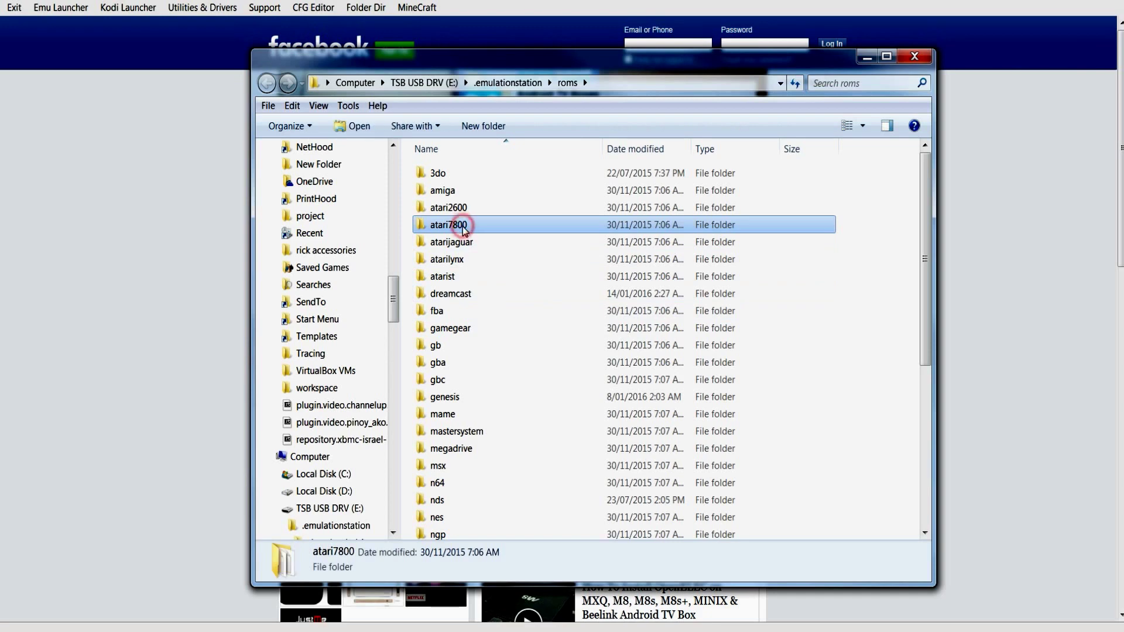
double_click(458, 208)
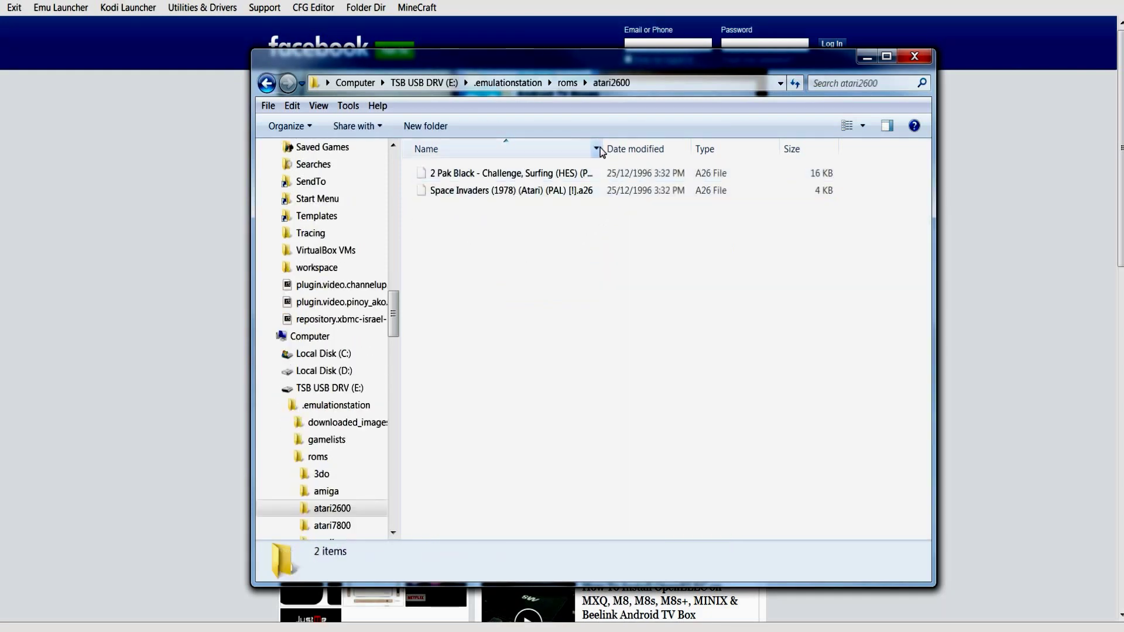
left_click_drag(602, 143, 668, 147)
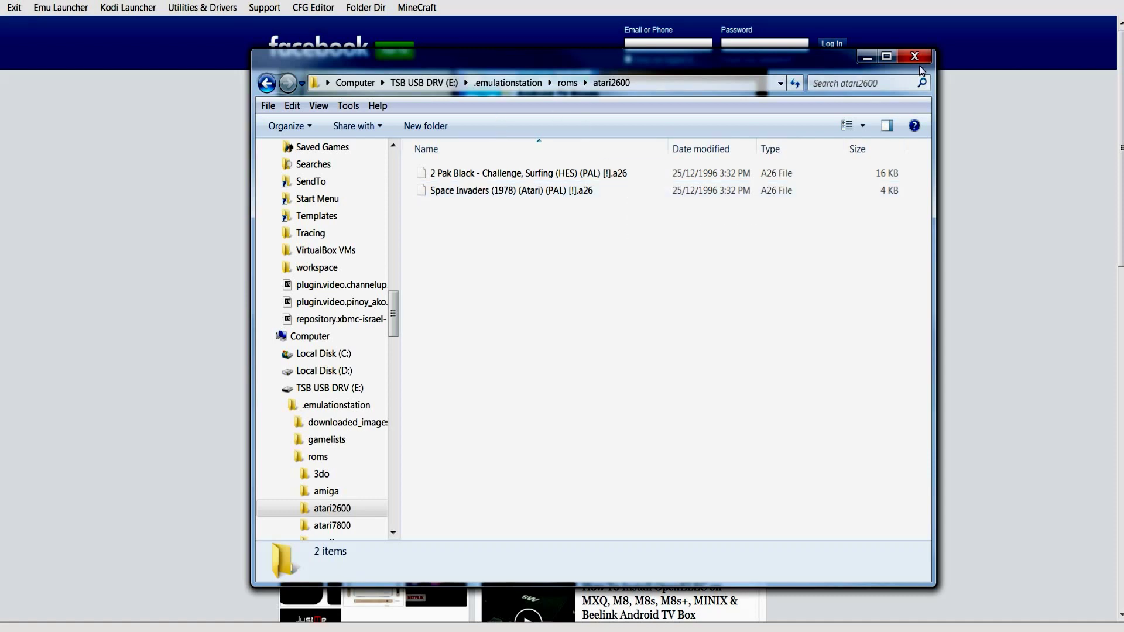
left_click(266, 83)
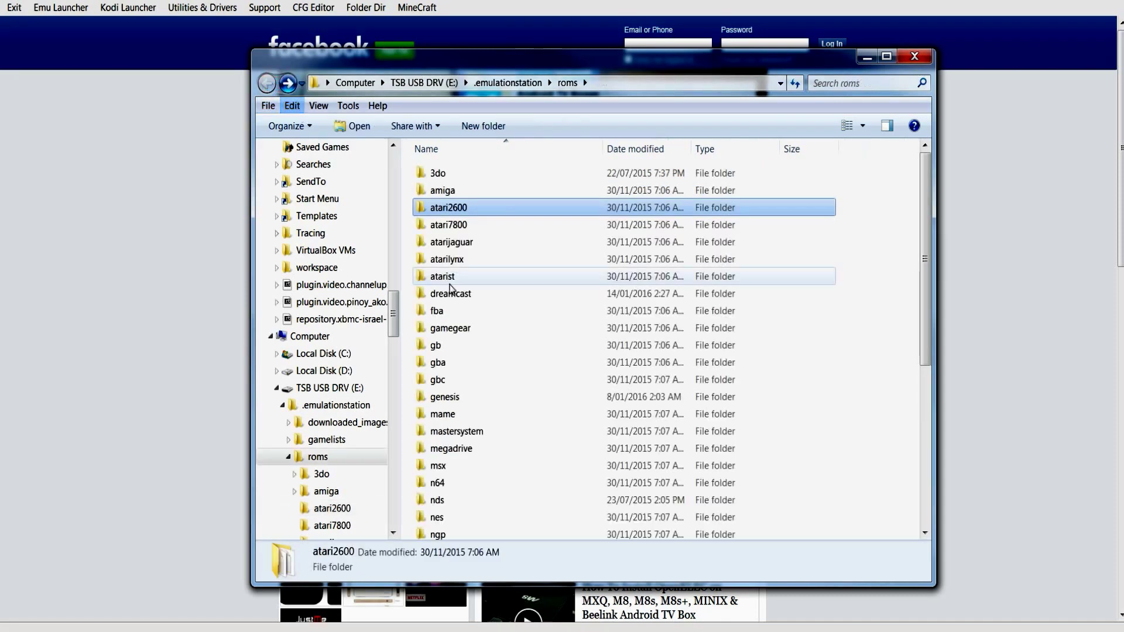
Step: Check the megadrive folder, look over the remaining system folders, inspect the genesis folder, and close the file window
double_click(452, 449)
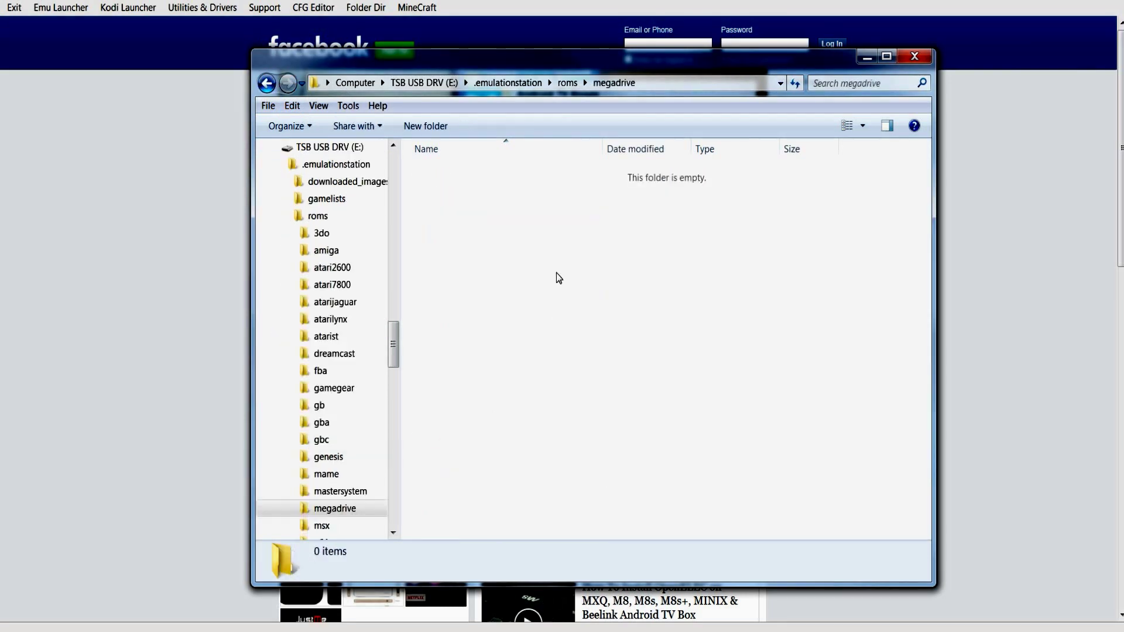
key("BackSpace")
scroll(618, 311, "down", 2)
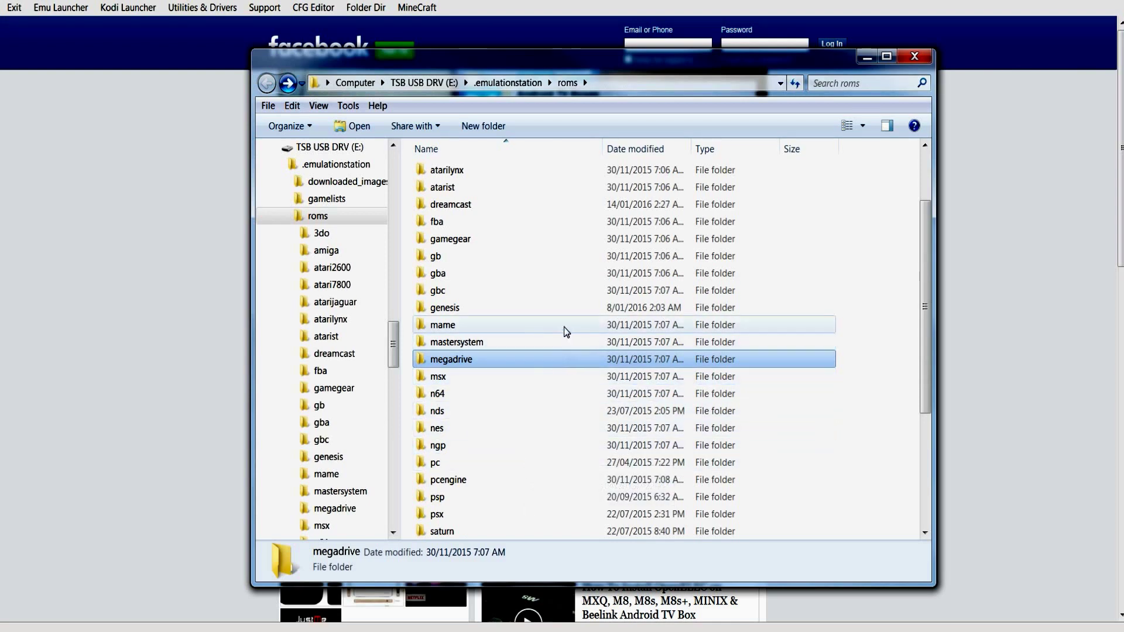
scroll(556, 323, "down", 2)
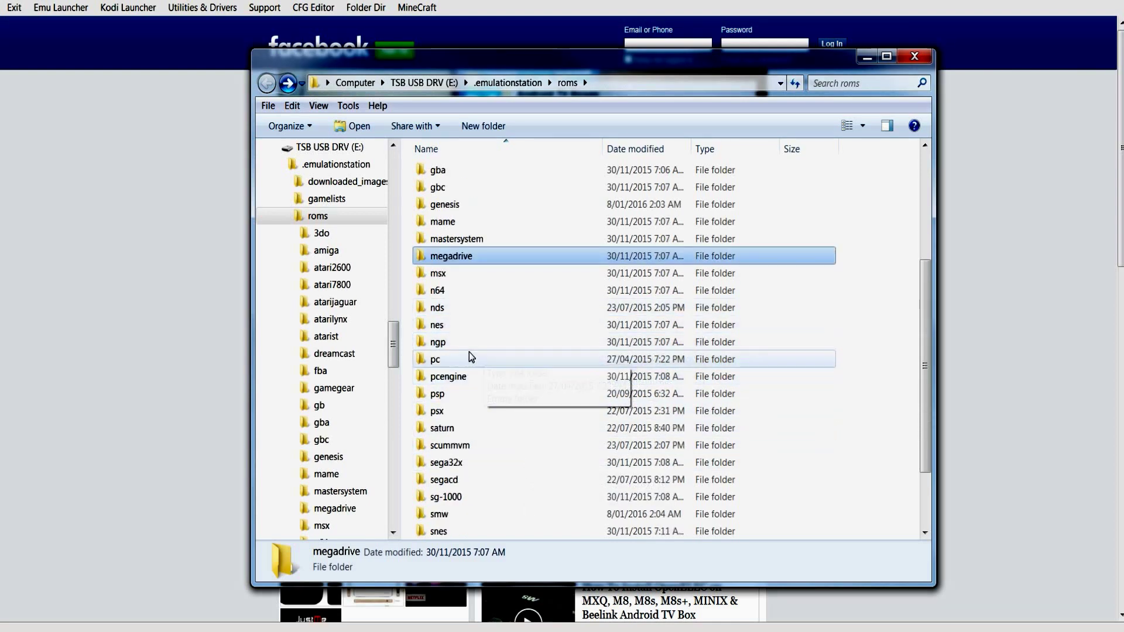
scroll(479, 333, "up", 1)
scroll(479, 333, "up", 1)
double_click(468, 293)
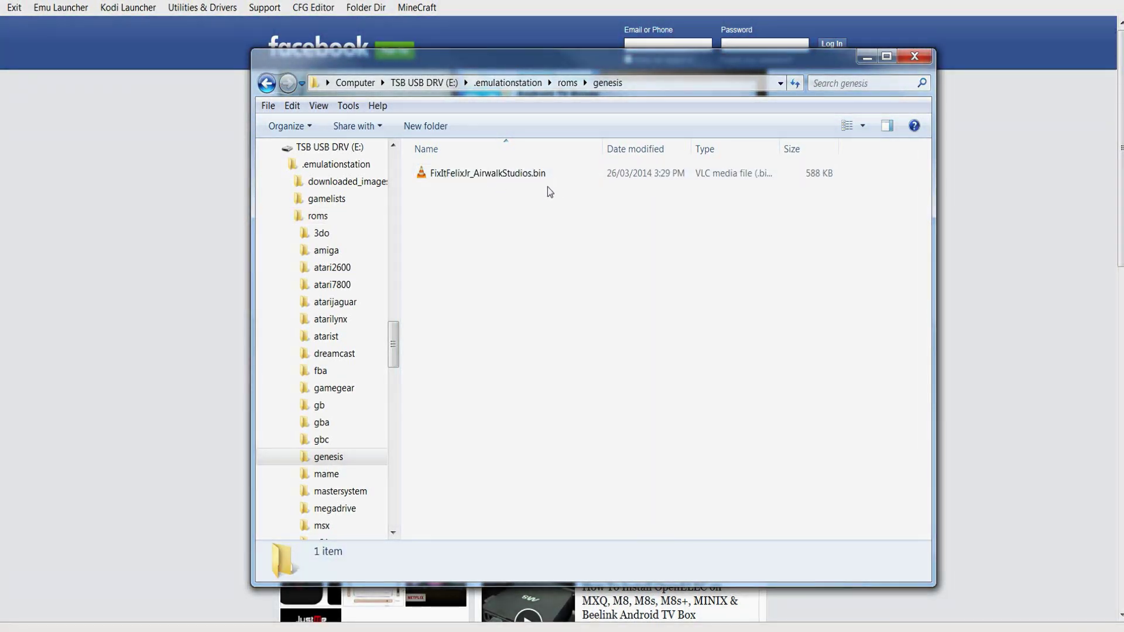
left_click(918, 56)
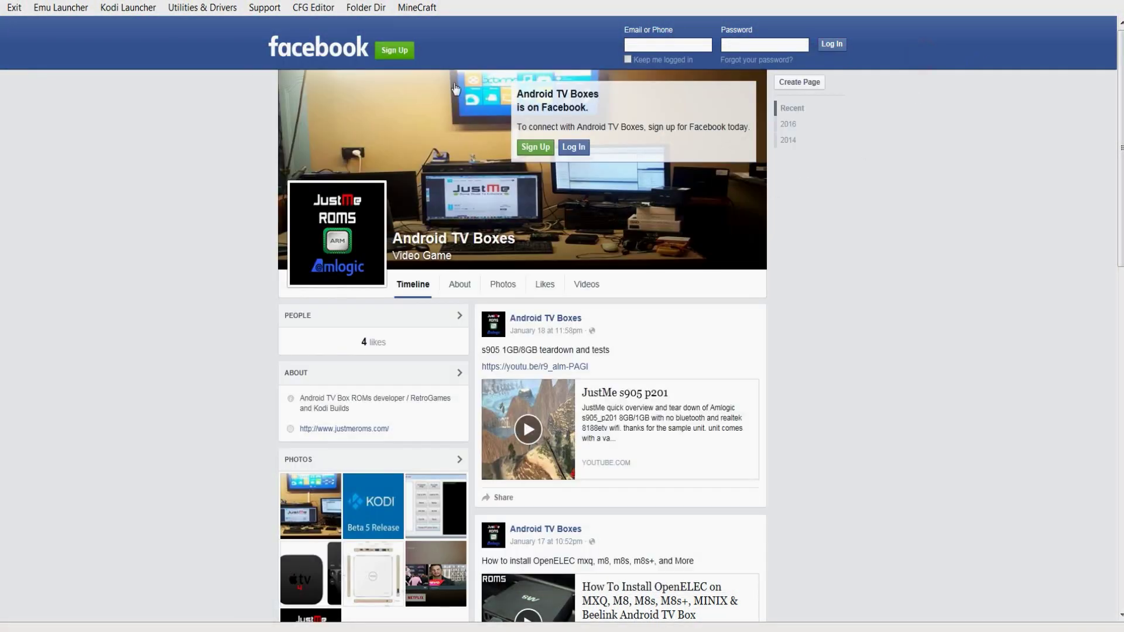
Step: View the contents of the Kodi folder on the USB drive and close its window
left_click(365, 8)
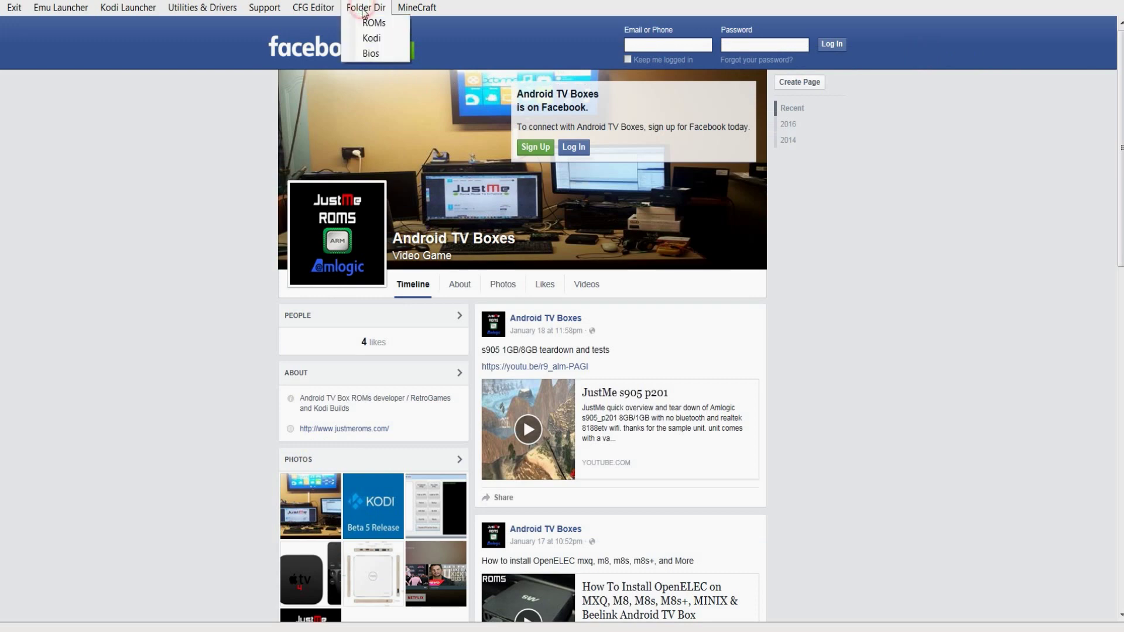
left_click(370, 38)
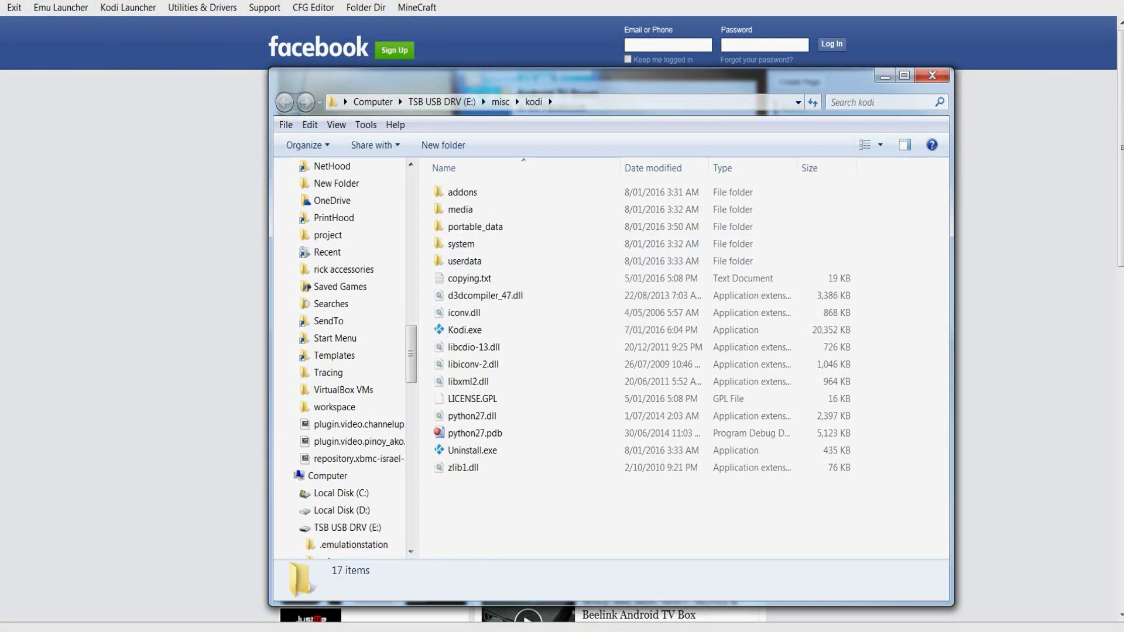
left_click(932, 75)
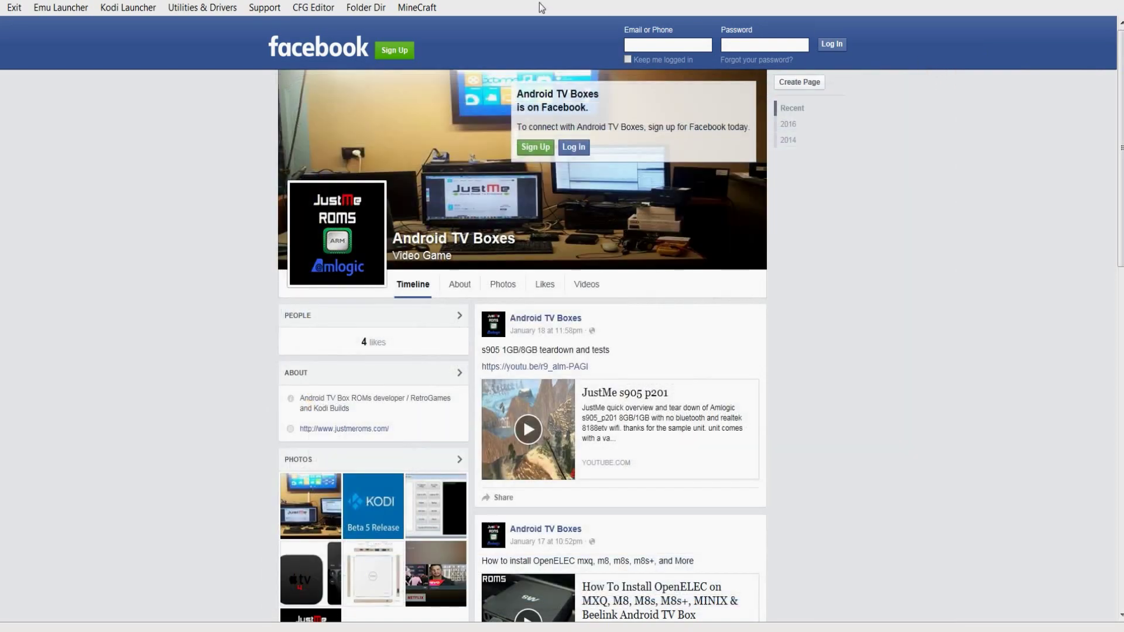
Step: Open the Bios folder, look through its BIOS files, and close the window
left_click(366, 8)
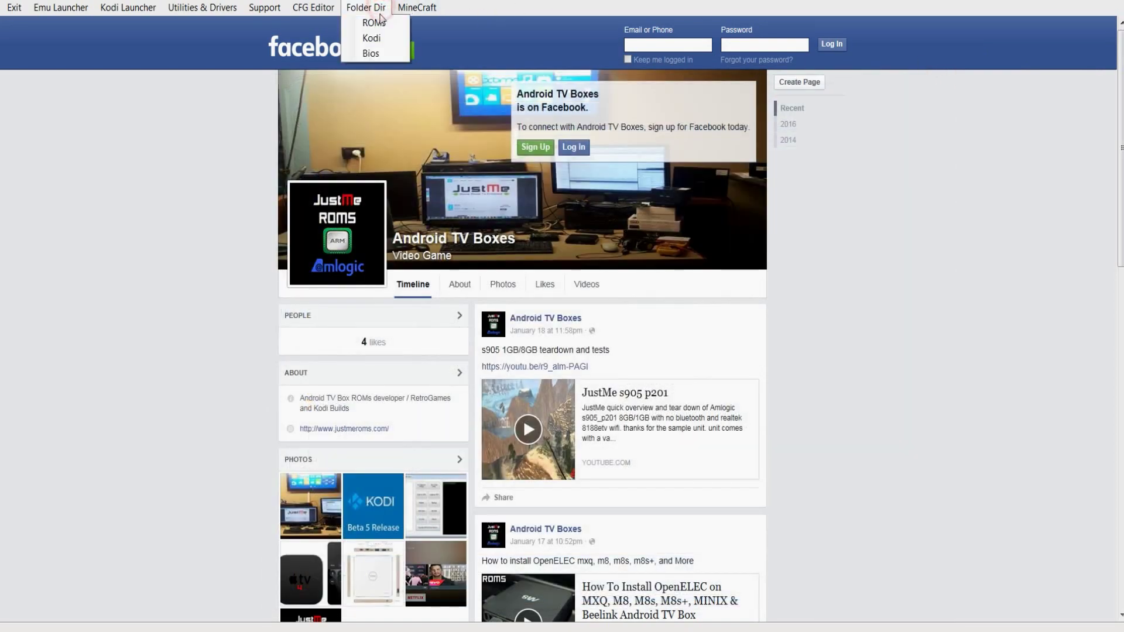
left_click(373, 54)
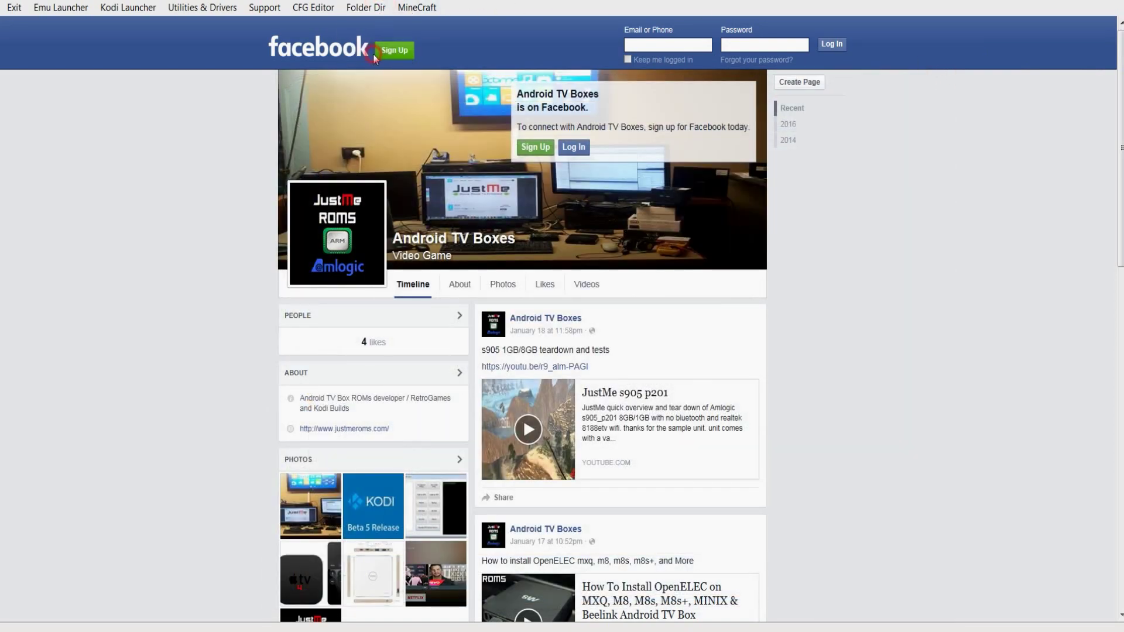
scroll(571, 251, "down", 15)
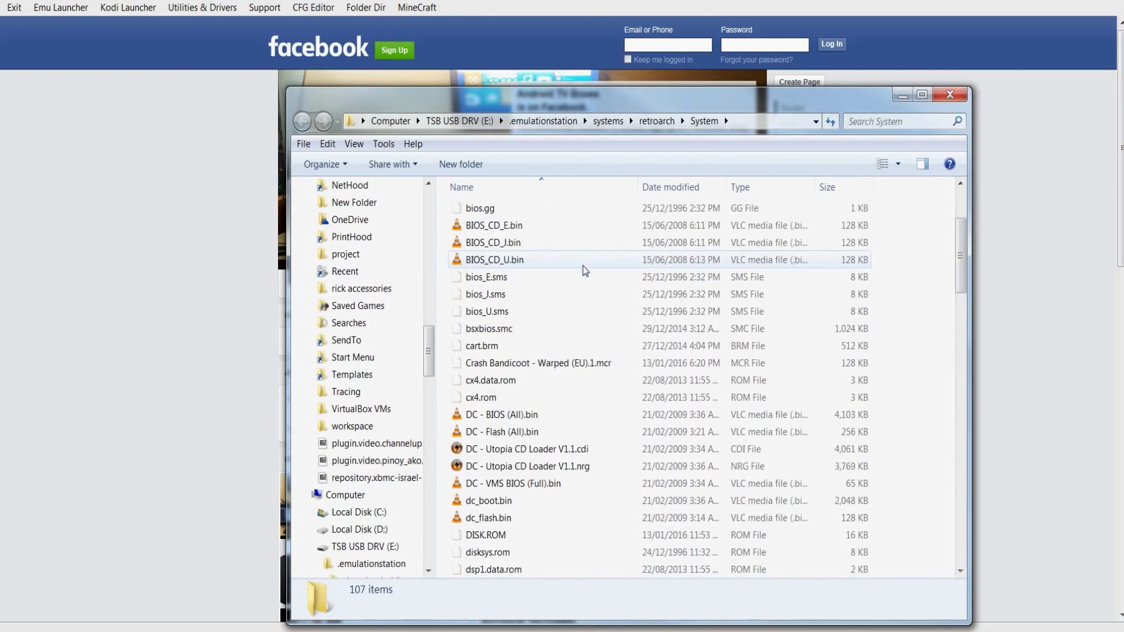
scroll(583, 269, "up", 15)
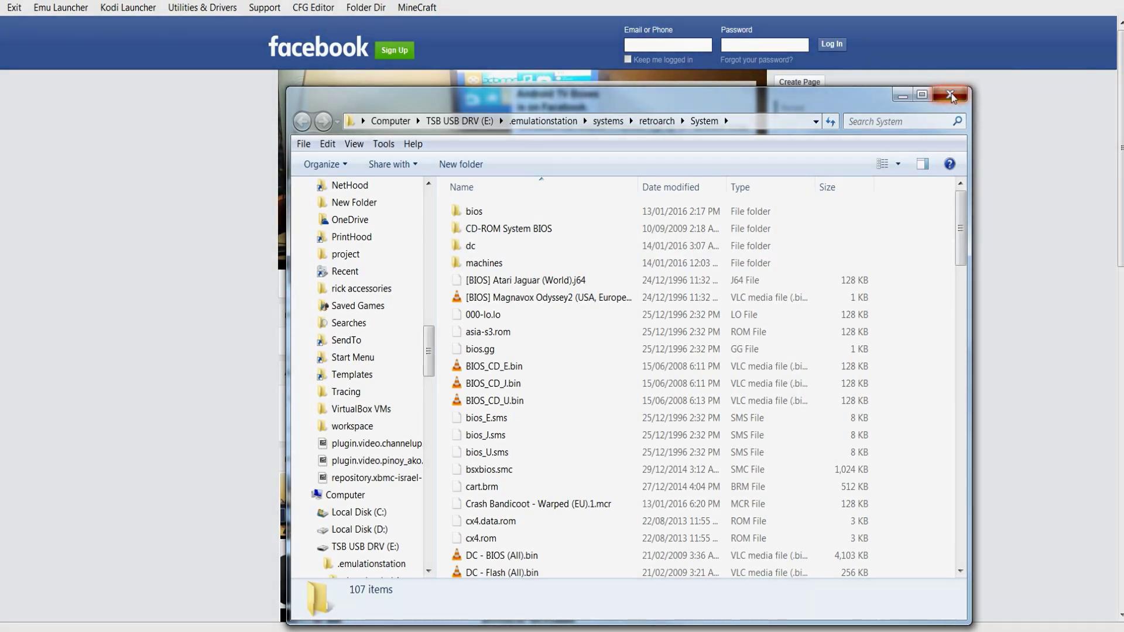
left_click(950, 95)
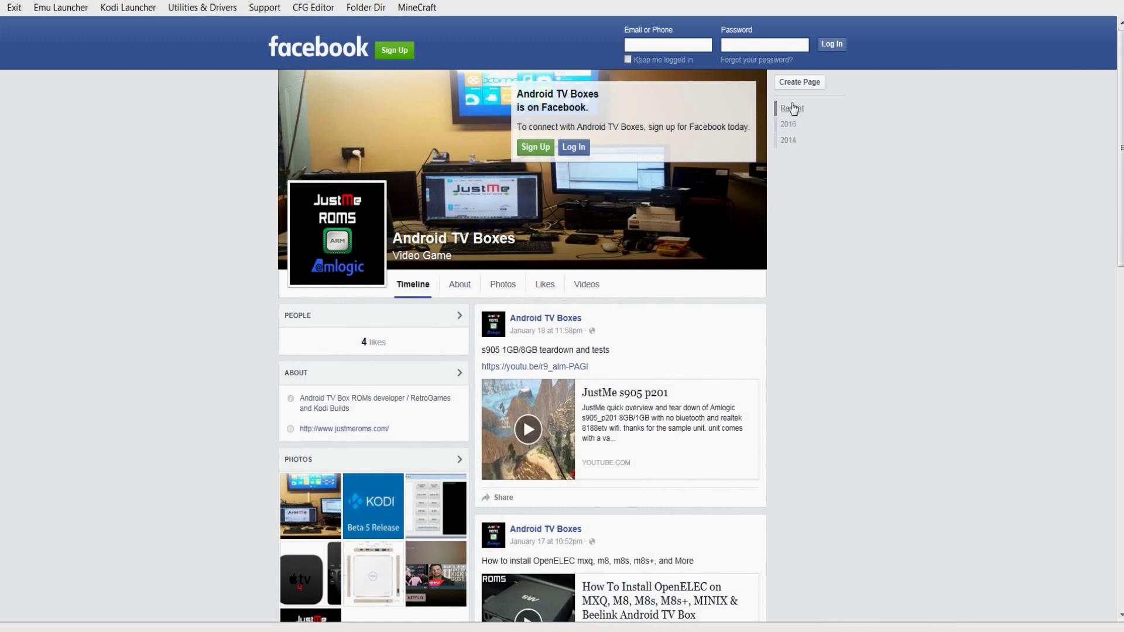
Step: Start the Minecraft launcher to show its login window and close it
left_click(418, 10)
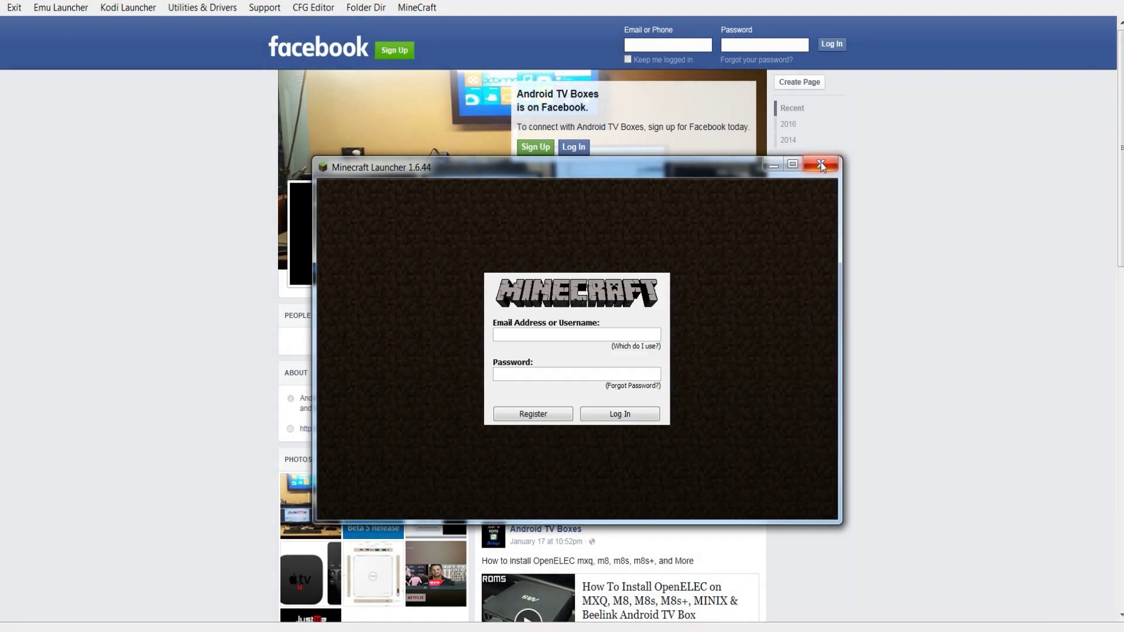
left_click(820, 165)
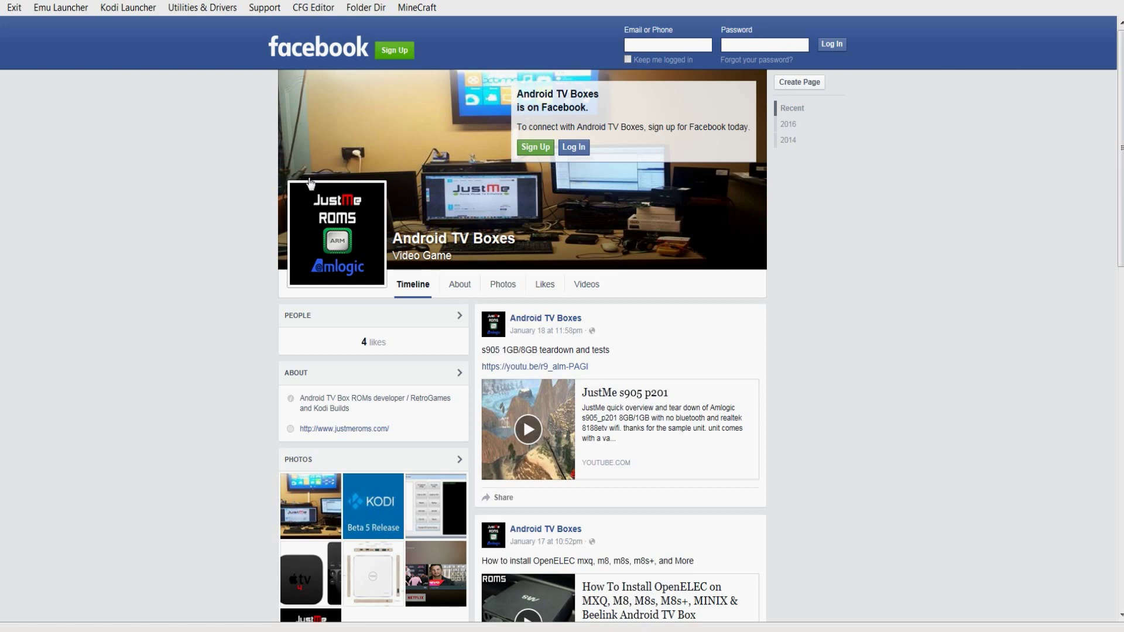
Step: Launch EmulationStation from the emulator launcher at a resolution of 1366 x 768
left_click(64, 9)
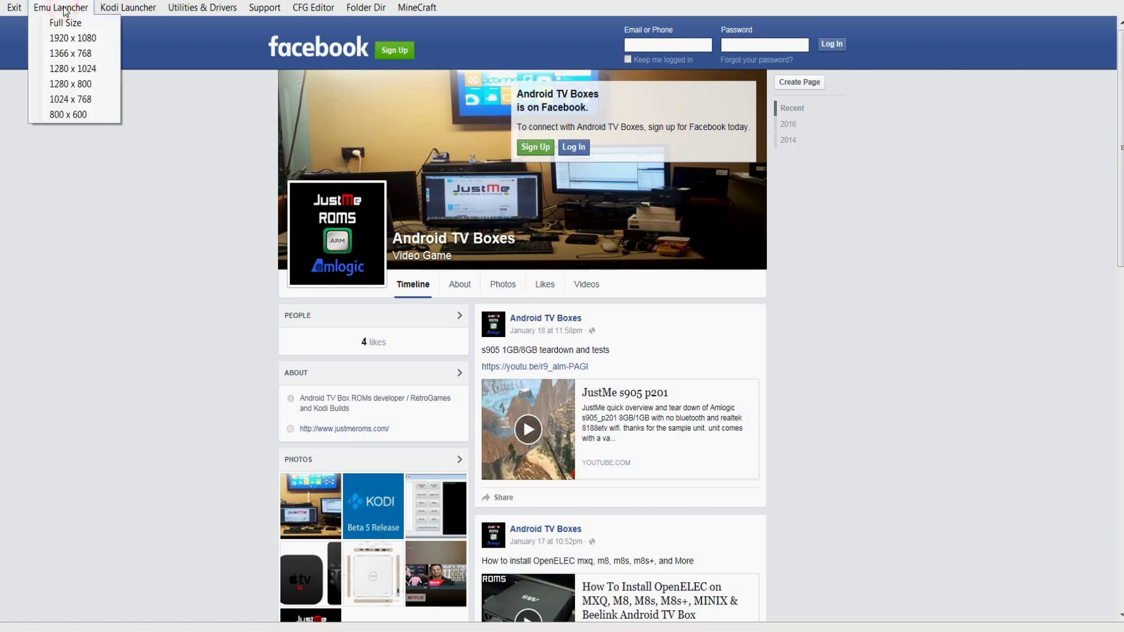
left_click(84, 53)
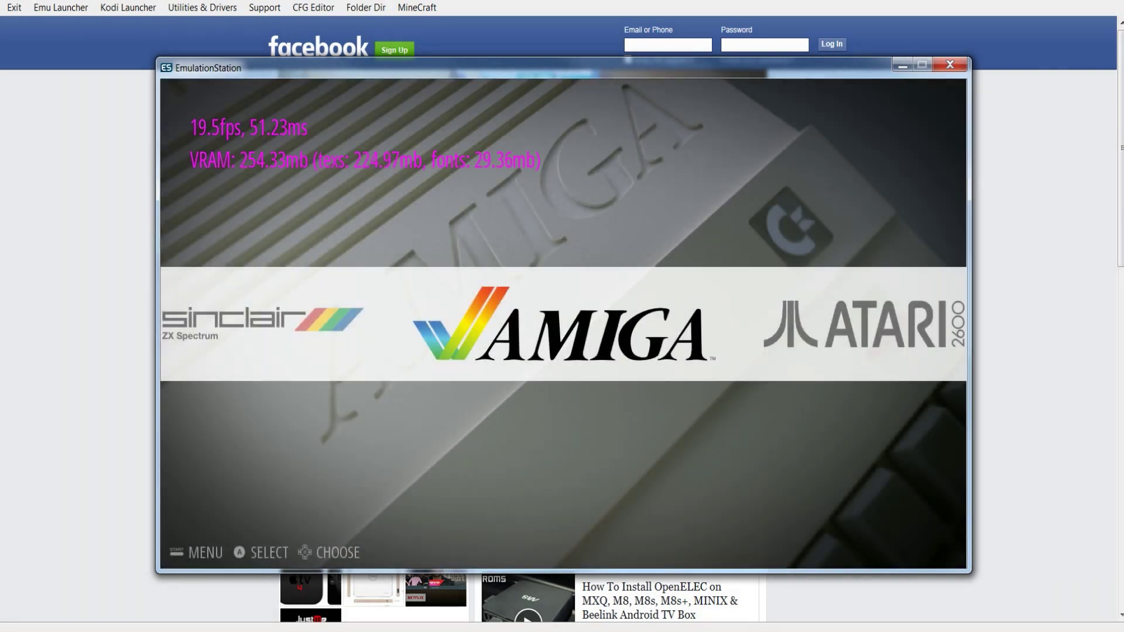
Step: Look through all of EmulationStation's game systems, from Atari 2600 through ZX Spectrum and back around to Amiga
key("Right")
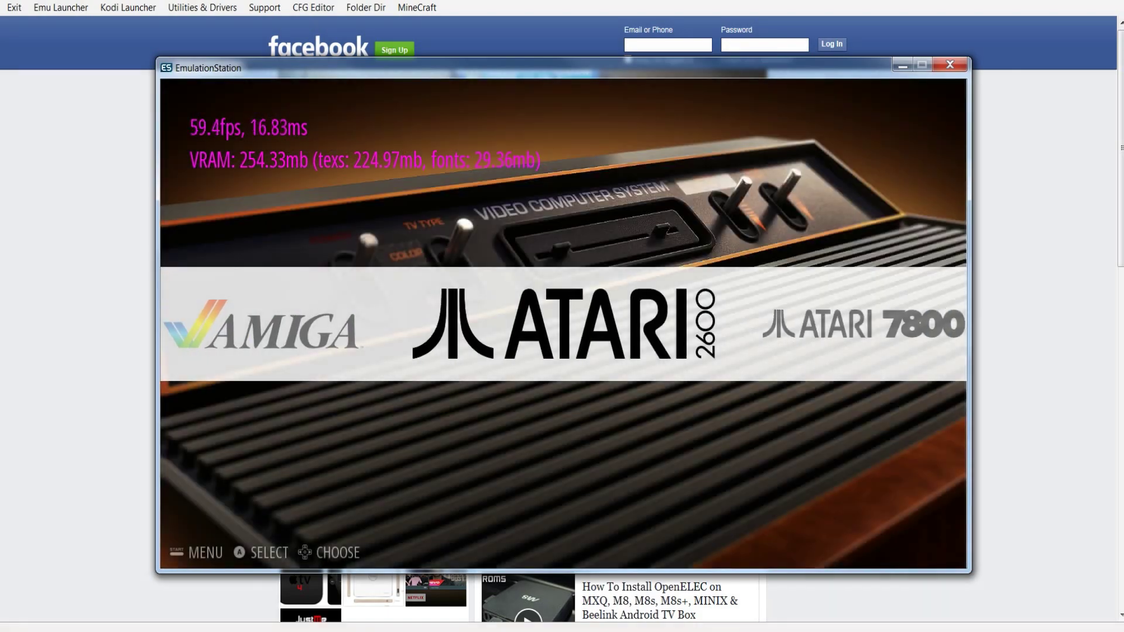
key("Right")
key("Right")
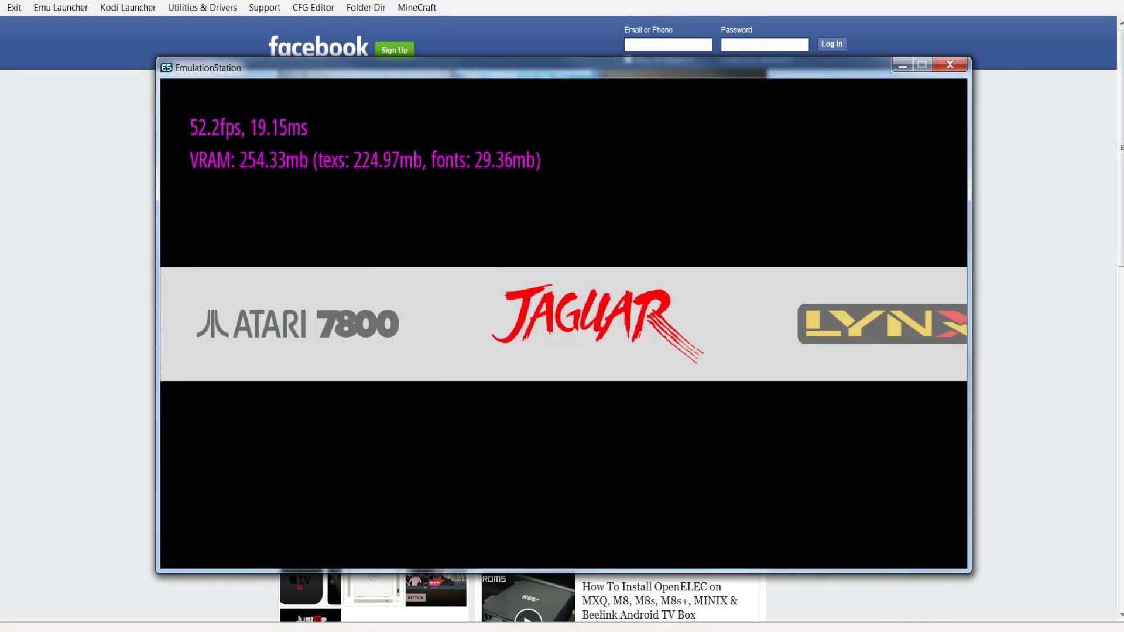
key("Right")
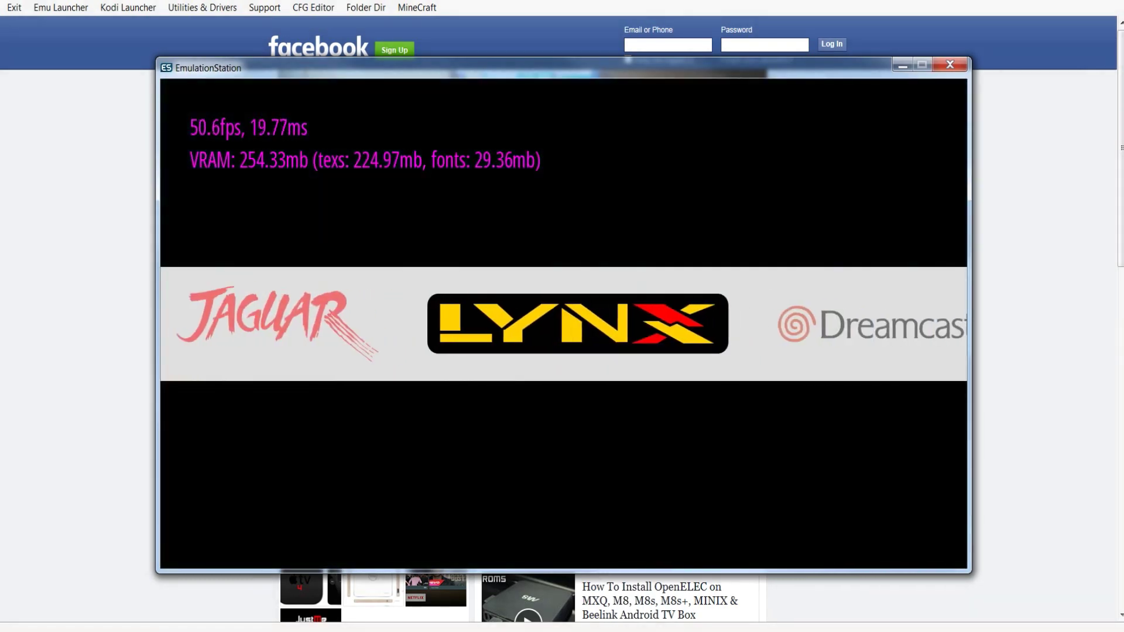
key("Right")
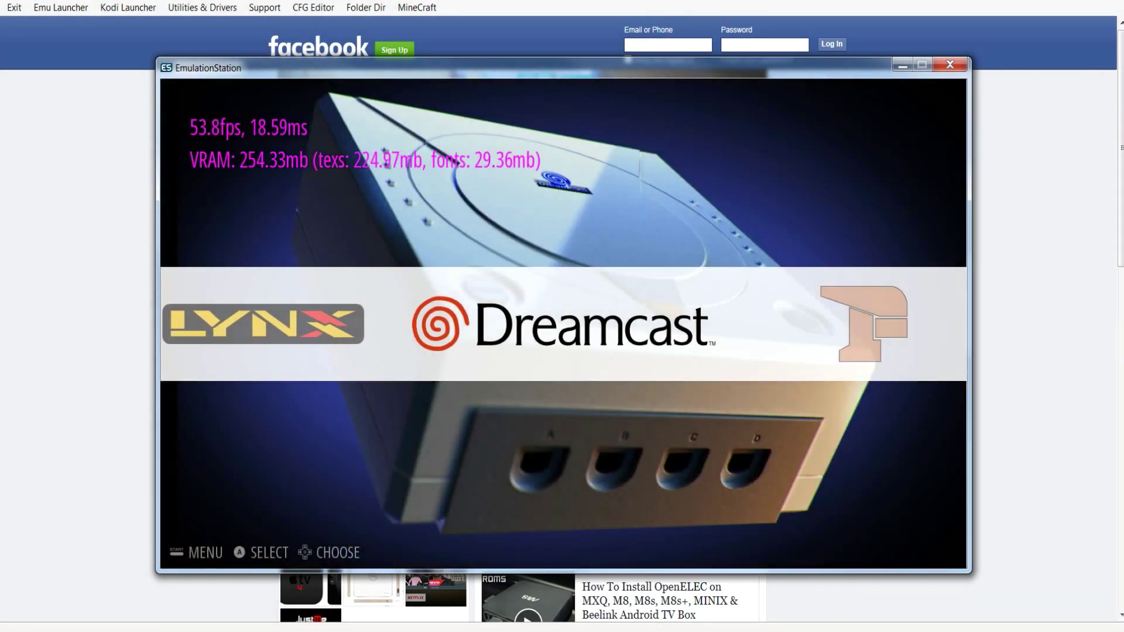
key("Right")
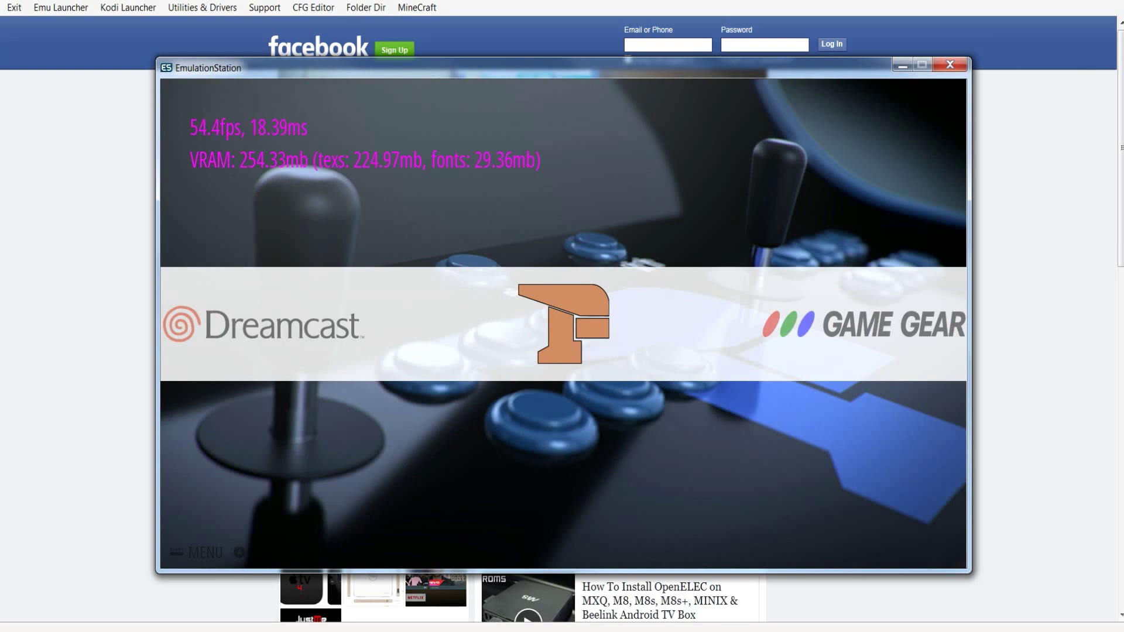
key("Right")
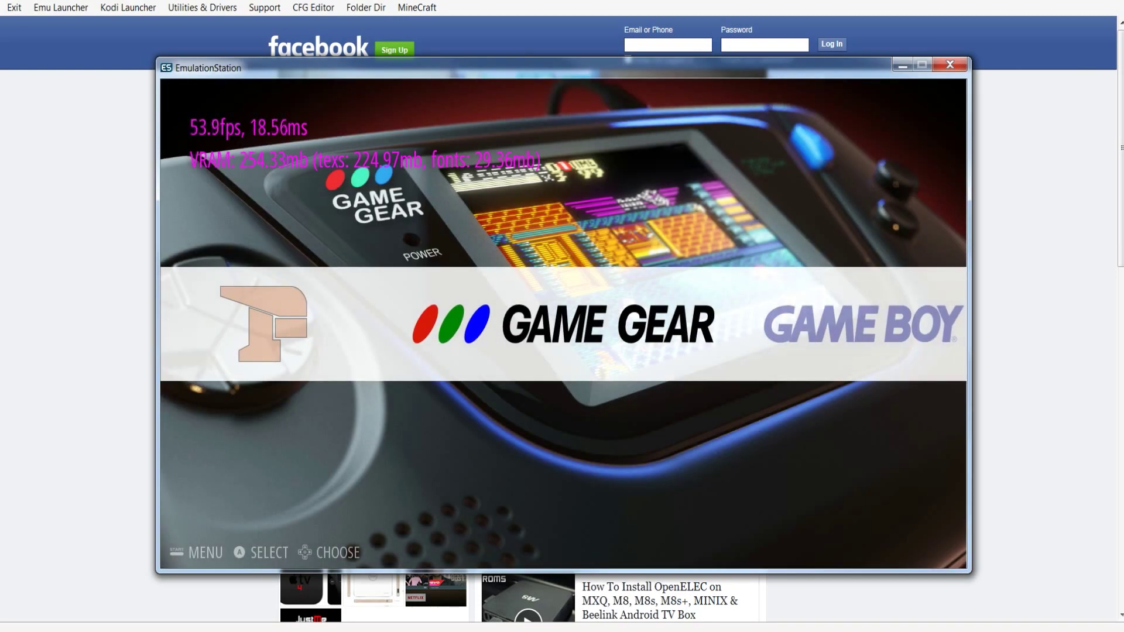
key("Right")
key("Right")
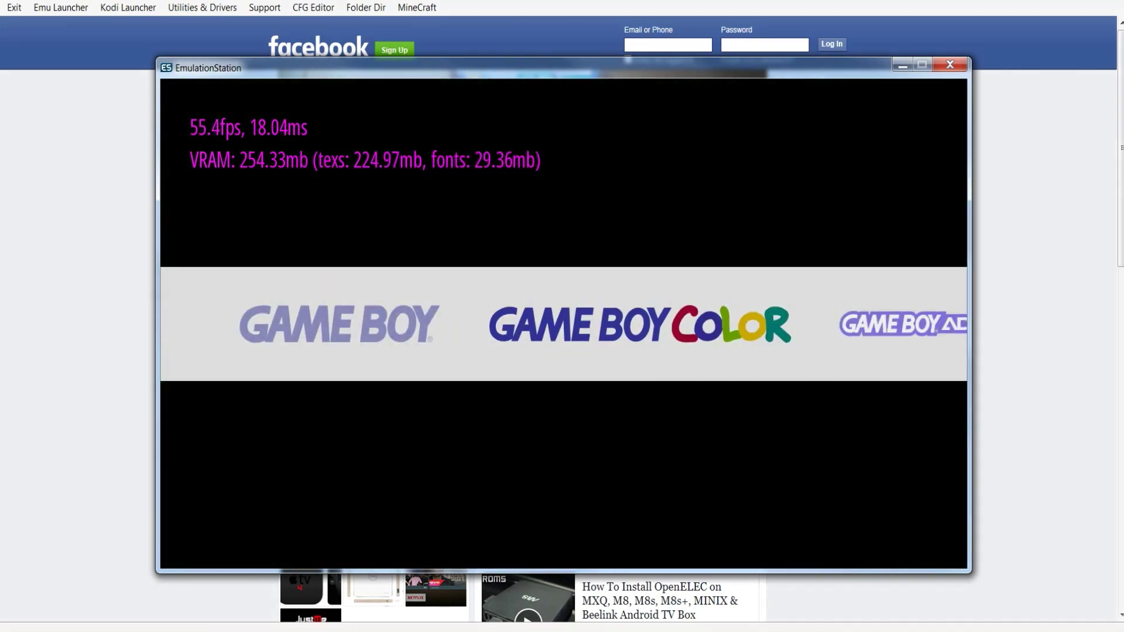
key("Right")
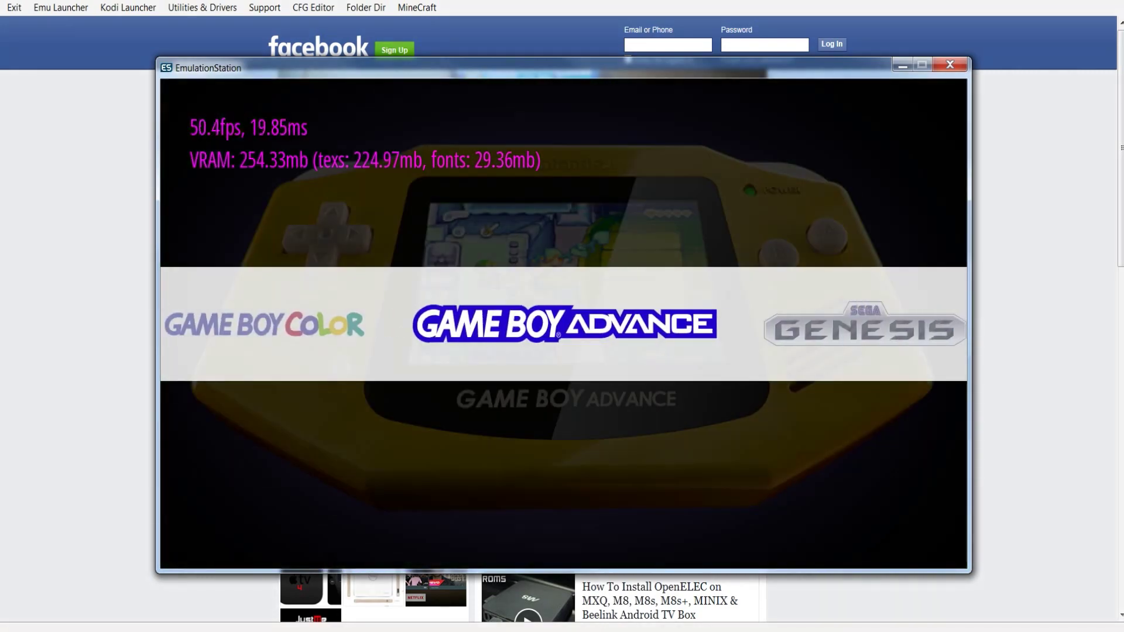
key("Right")
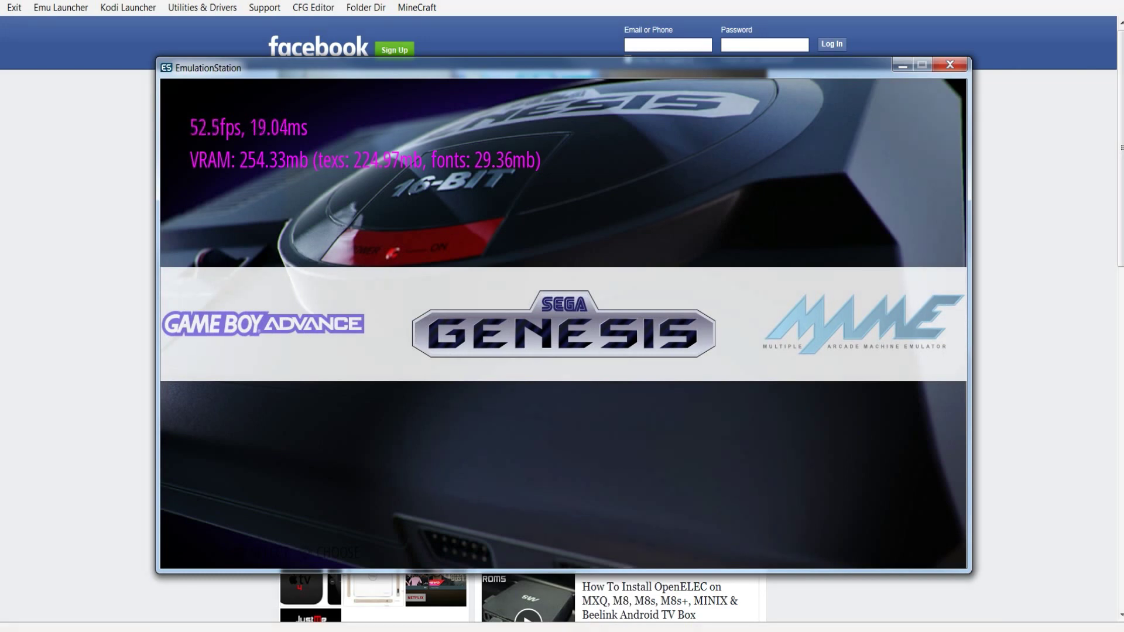
key("Right")
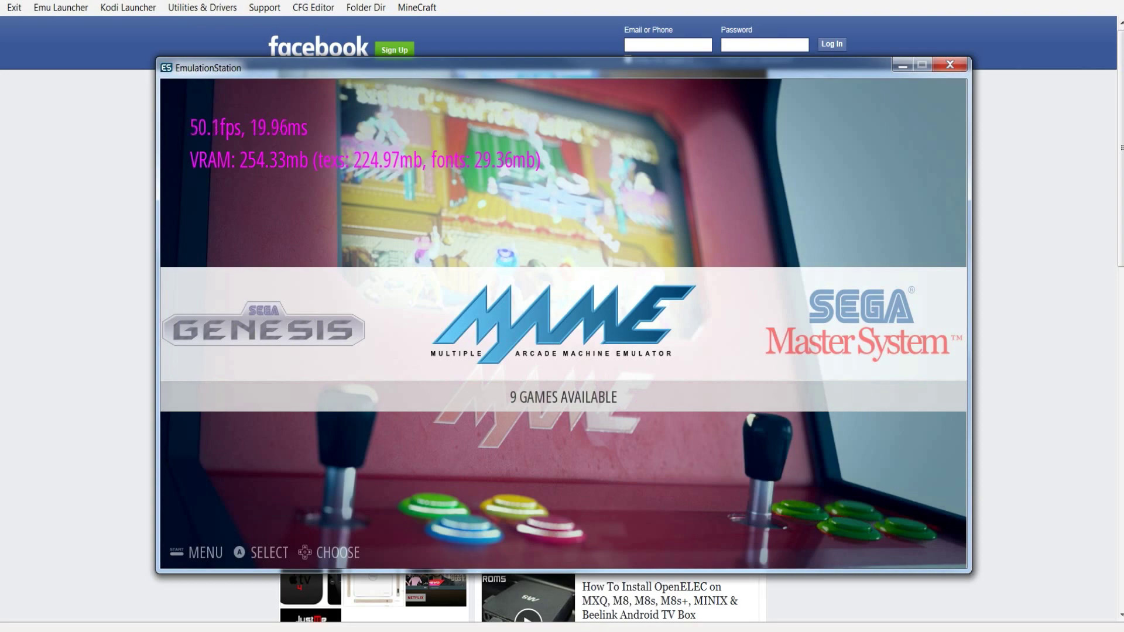
key("Right")
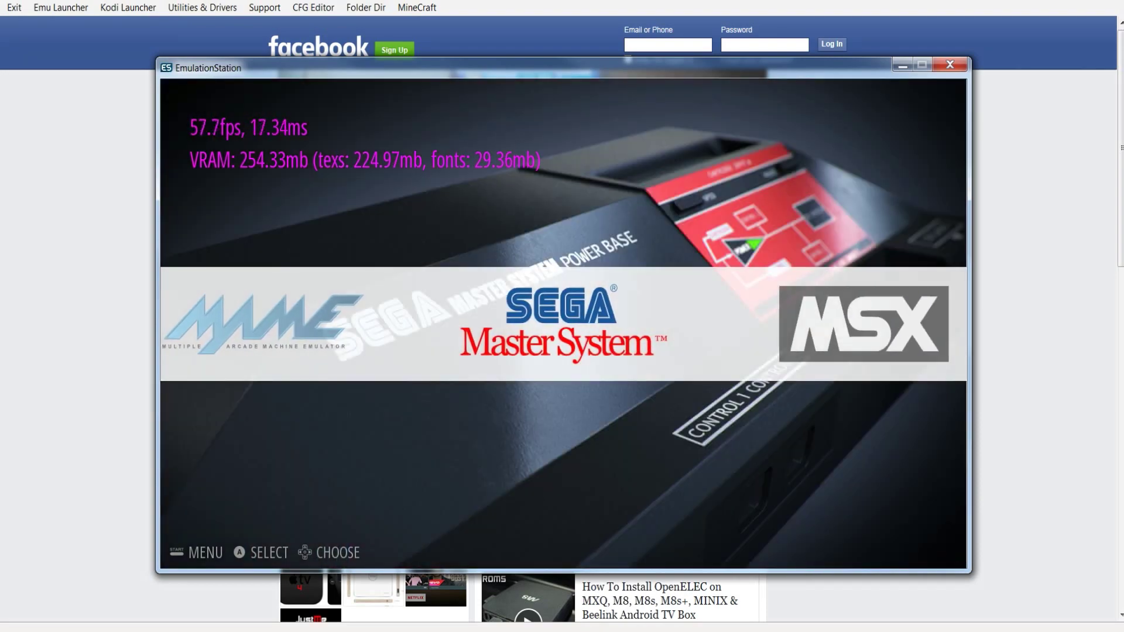
key("Right")
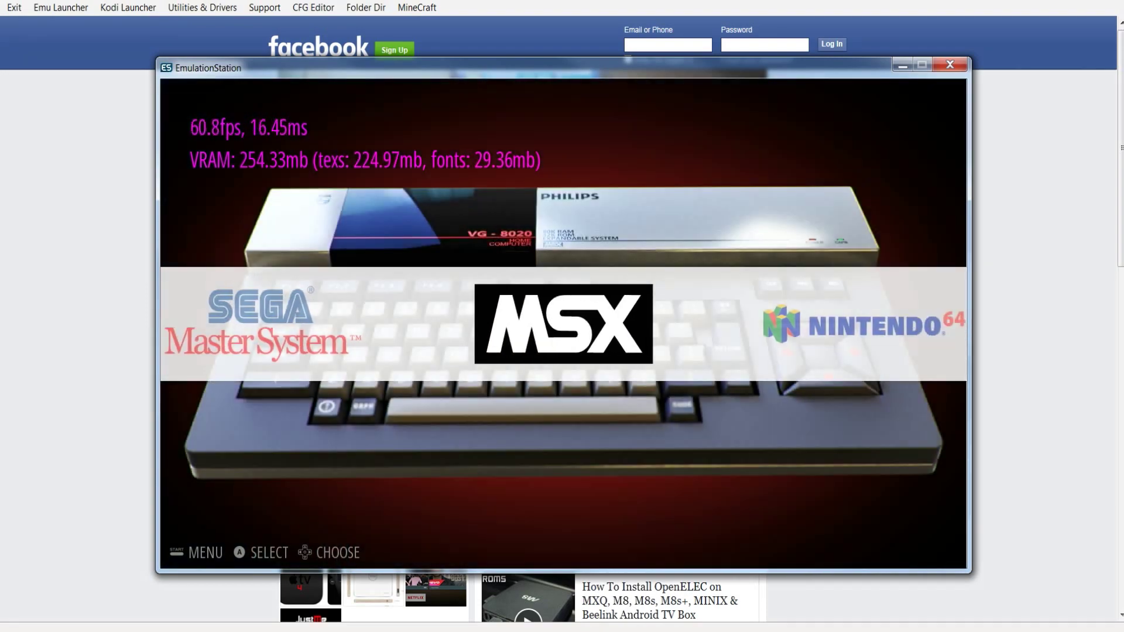
key("Right")
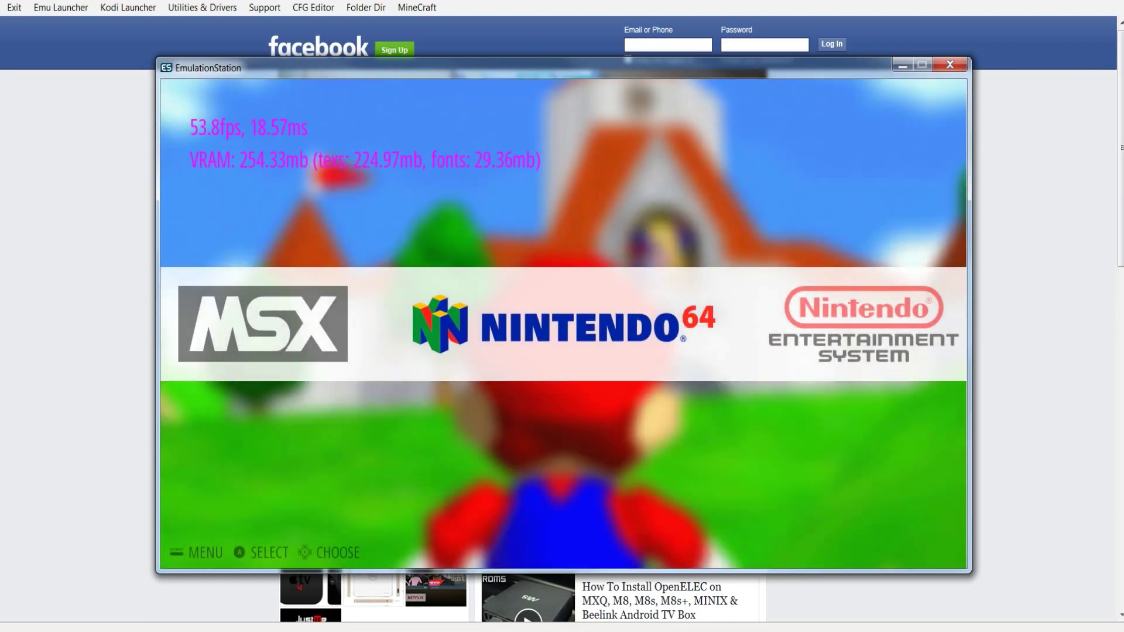
key("Right")
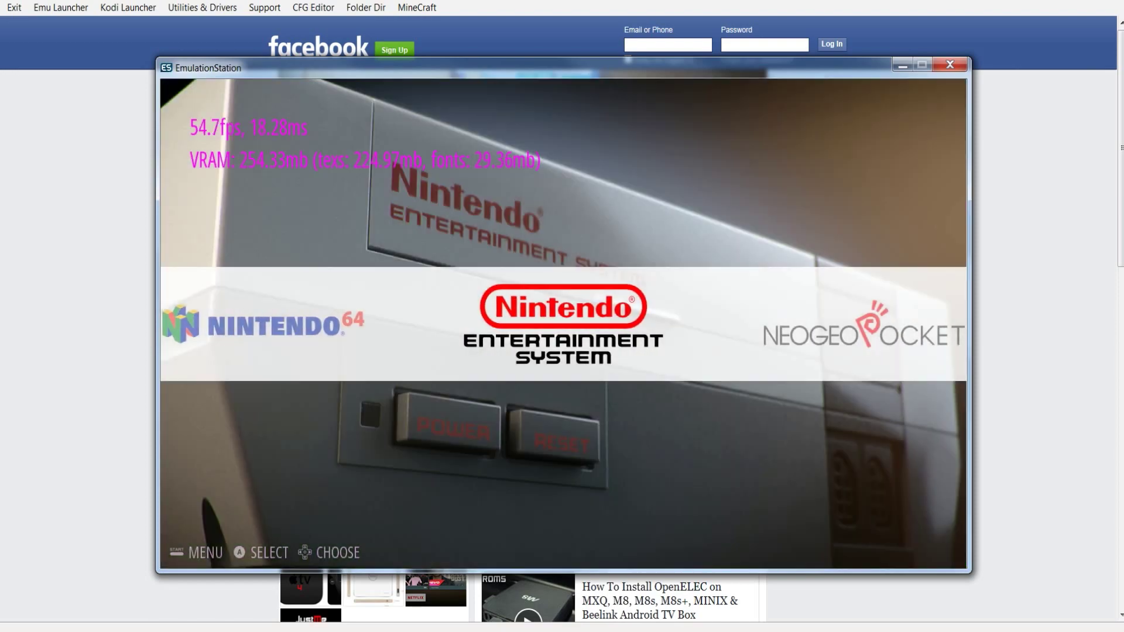
key("Right")
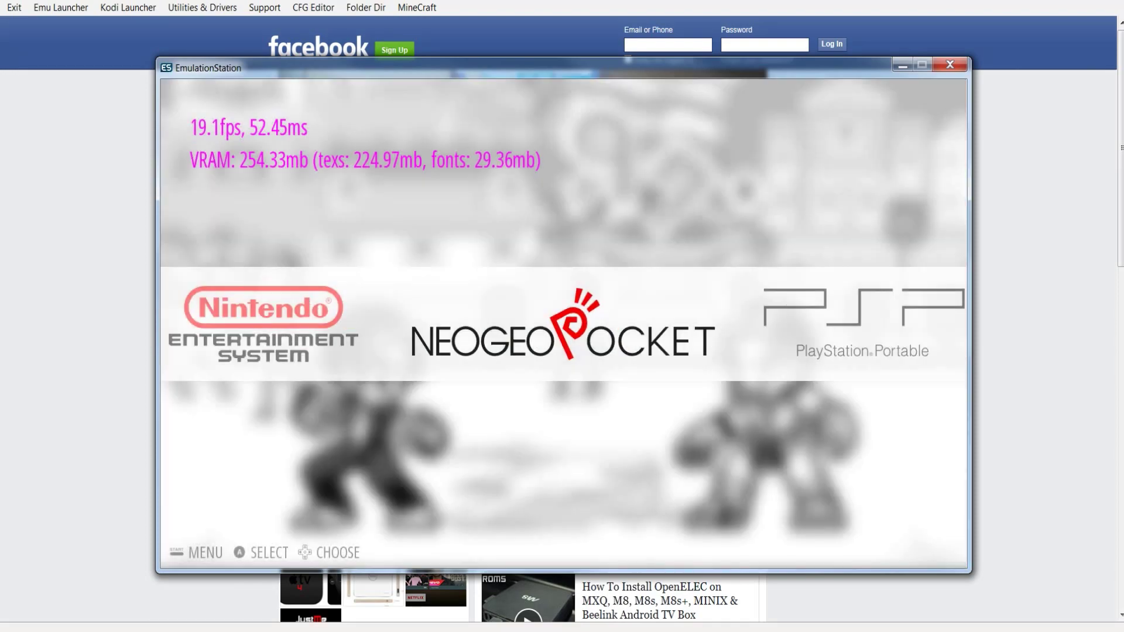
key("Right")
key("Right")
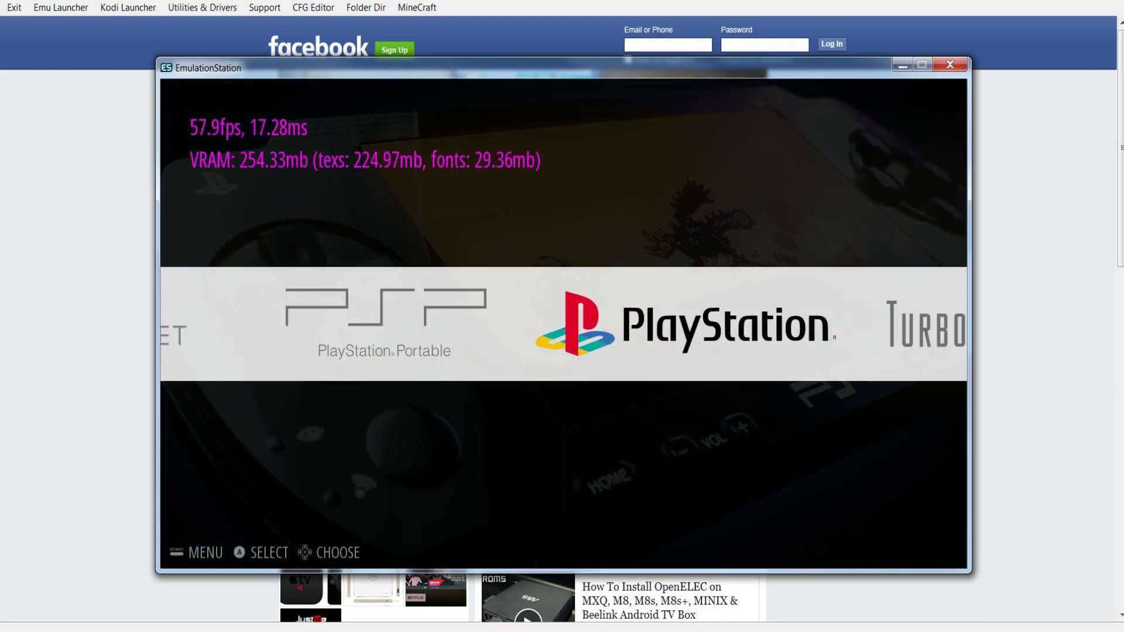
key("Right")
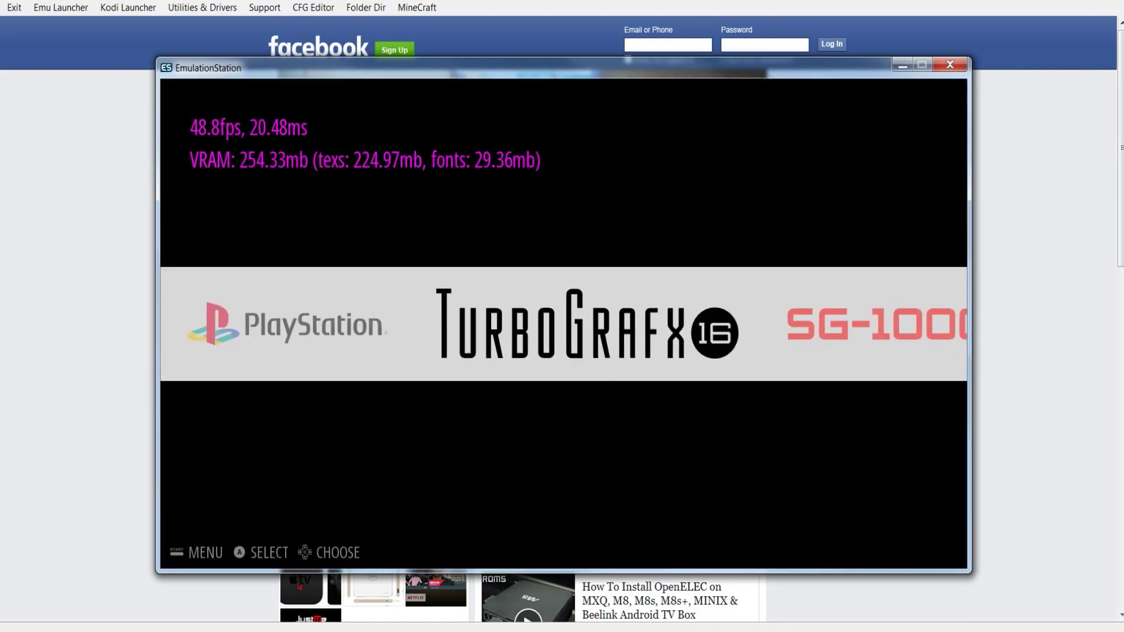
key("Right")
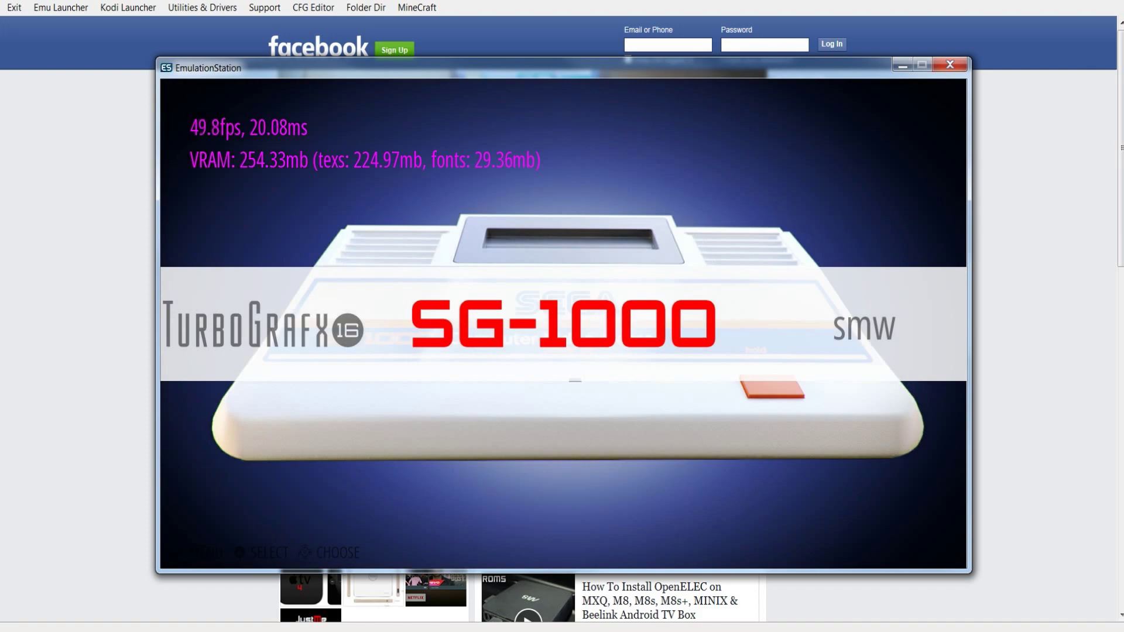
key("Right")
key("Right")
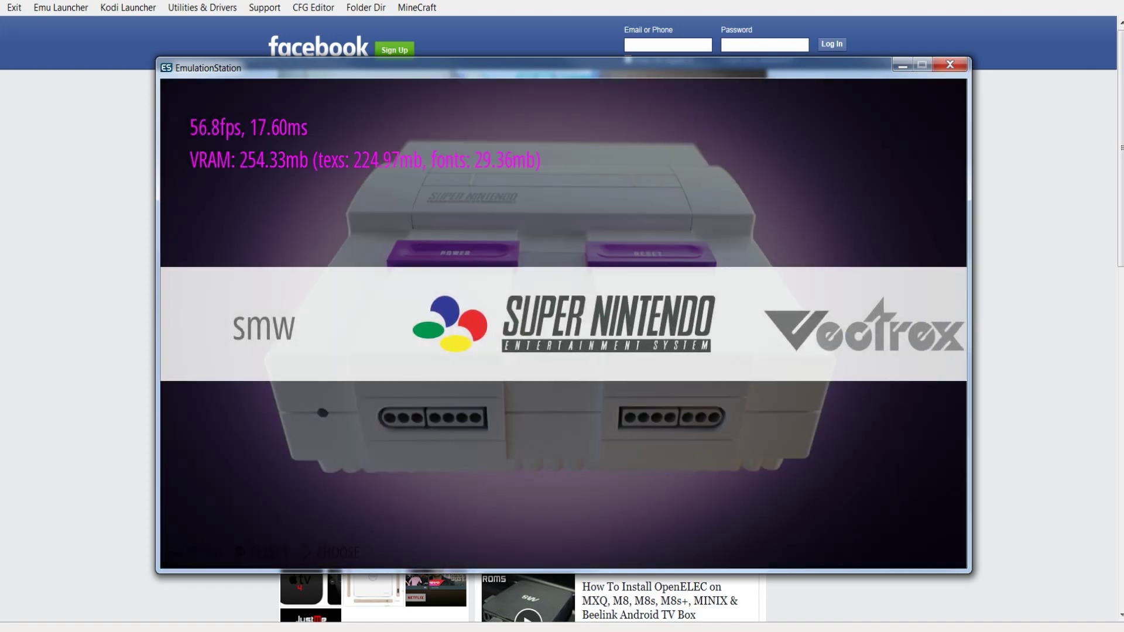
key("Right")
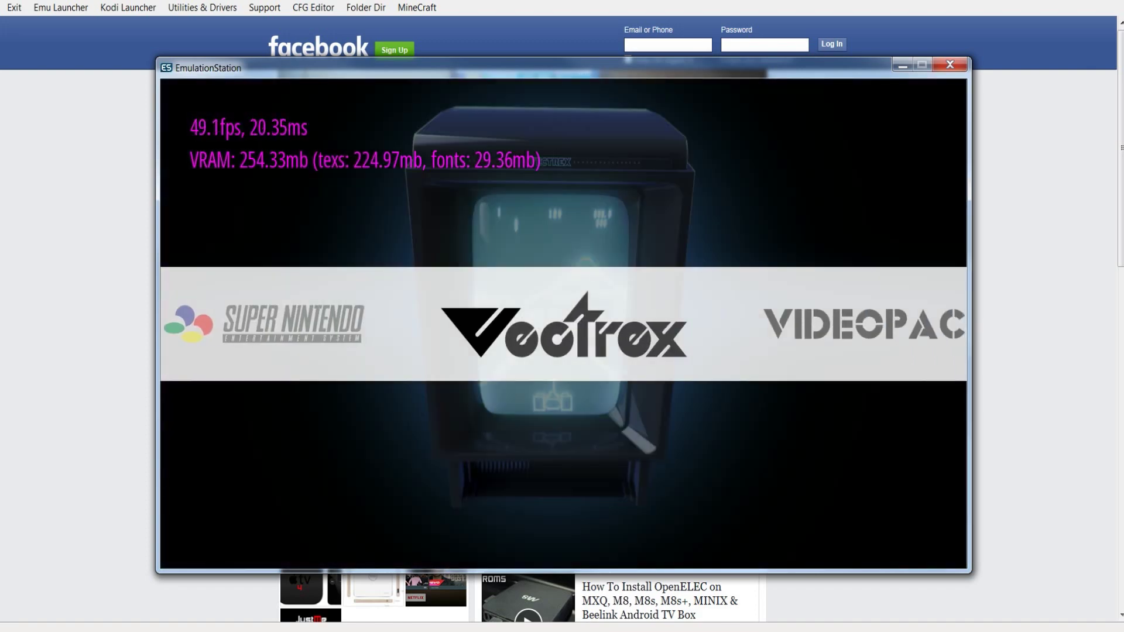
key("Right")
key("Right")
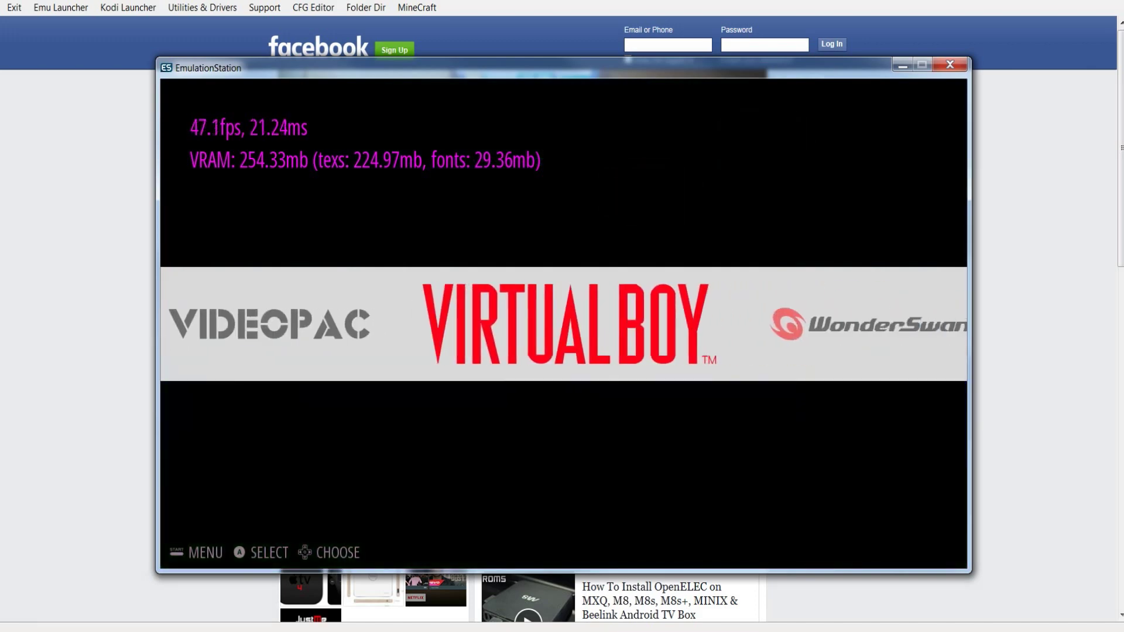
key("Right")
key("Right")
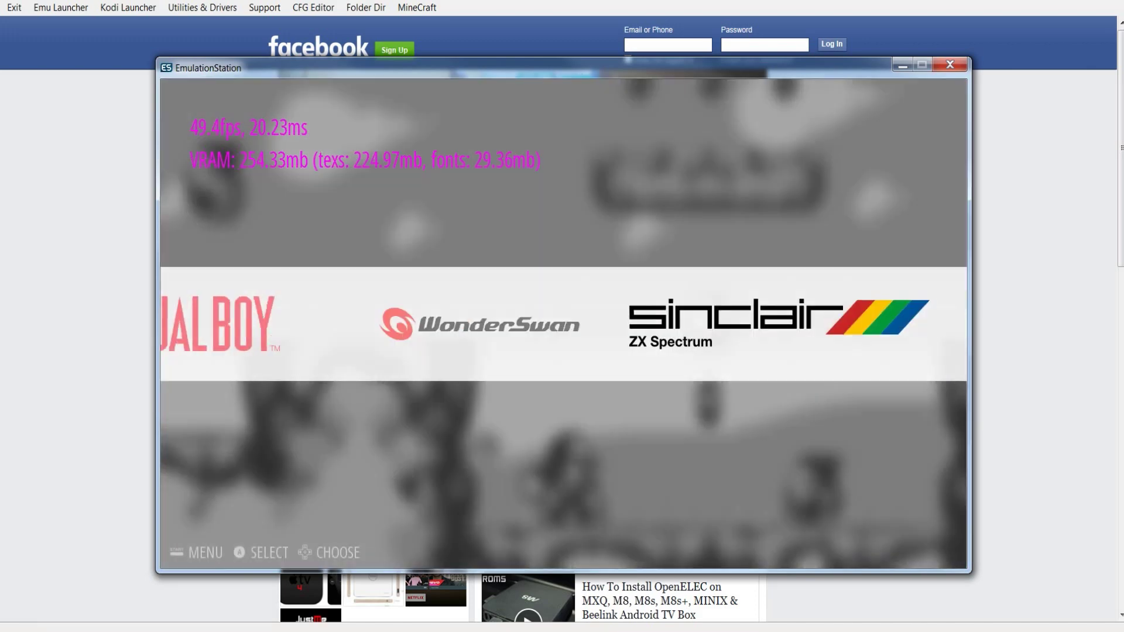
key("Right")
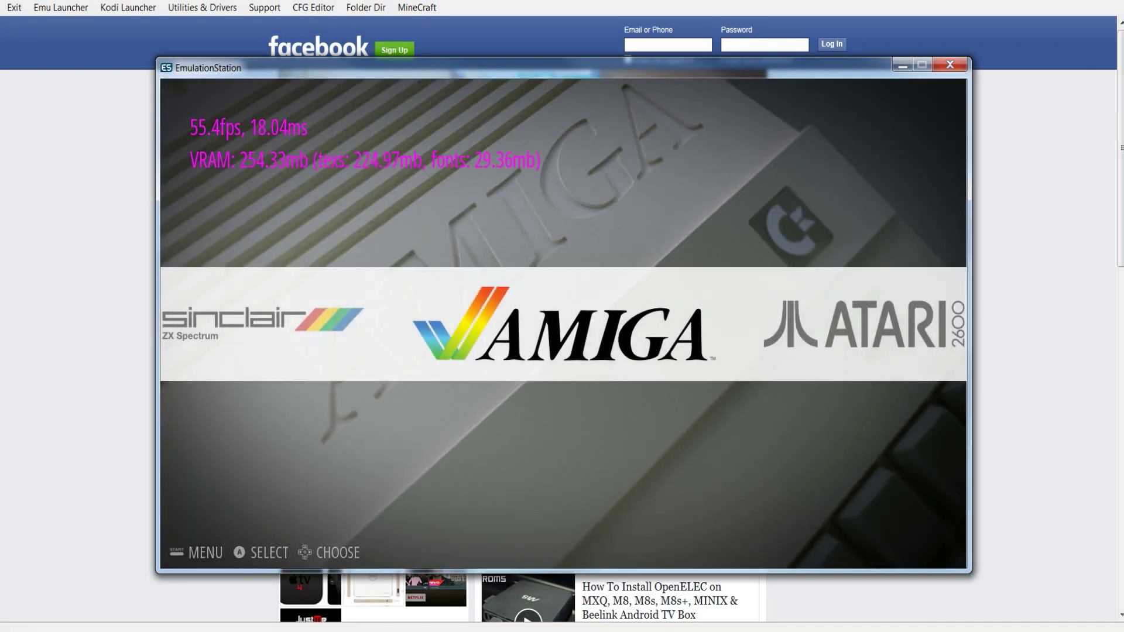
Step: Open the Atari 2600 system, run Space Invaders, then quit the game and leave its game list
key("Right")
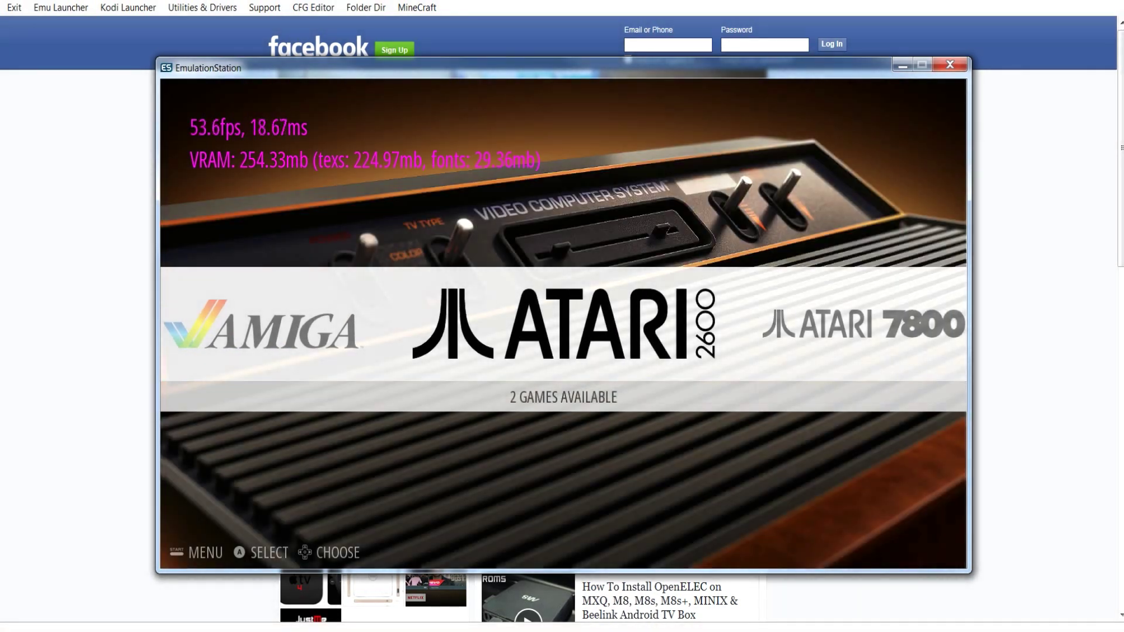
key("Return")
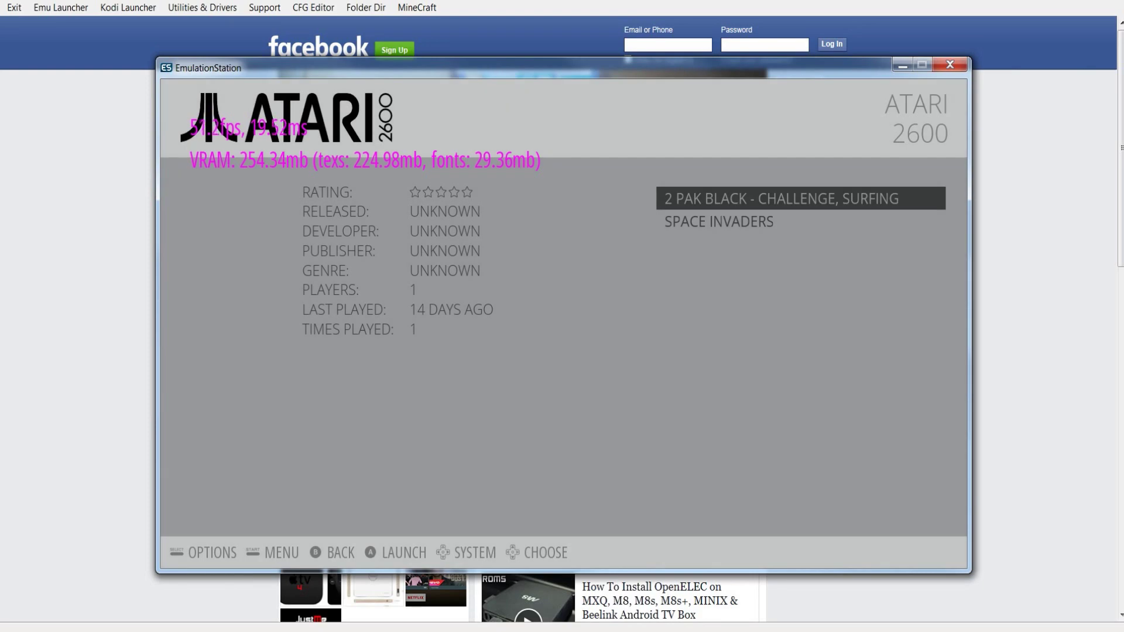
key("Down")
key("Return")
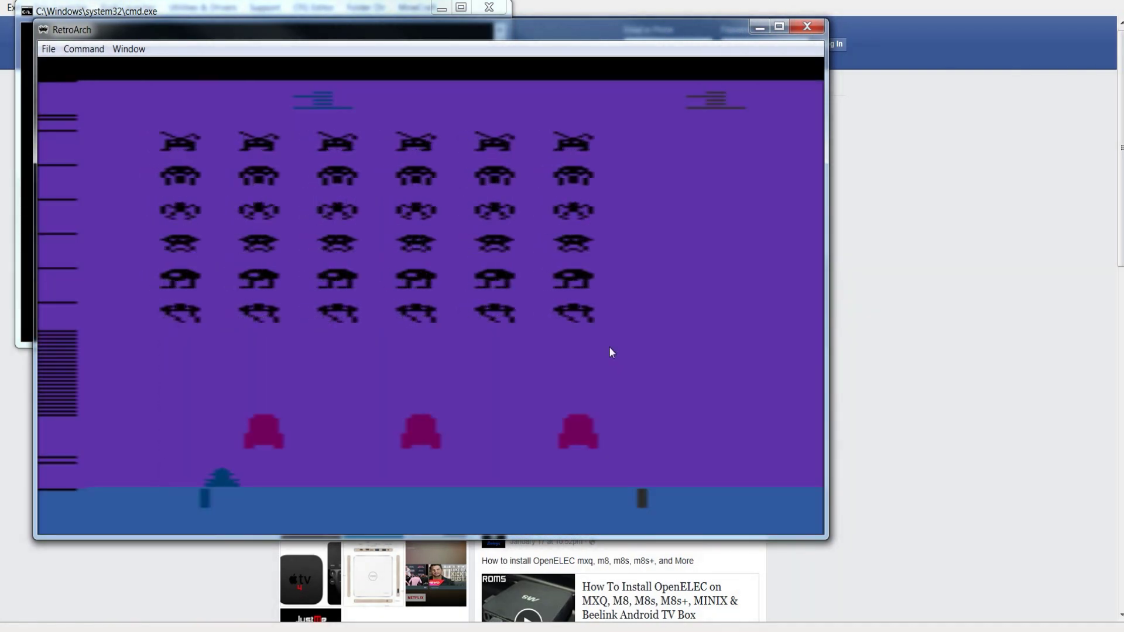
key("Escape")
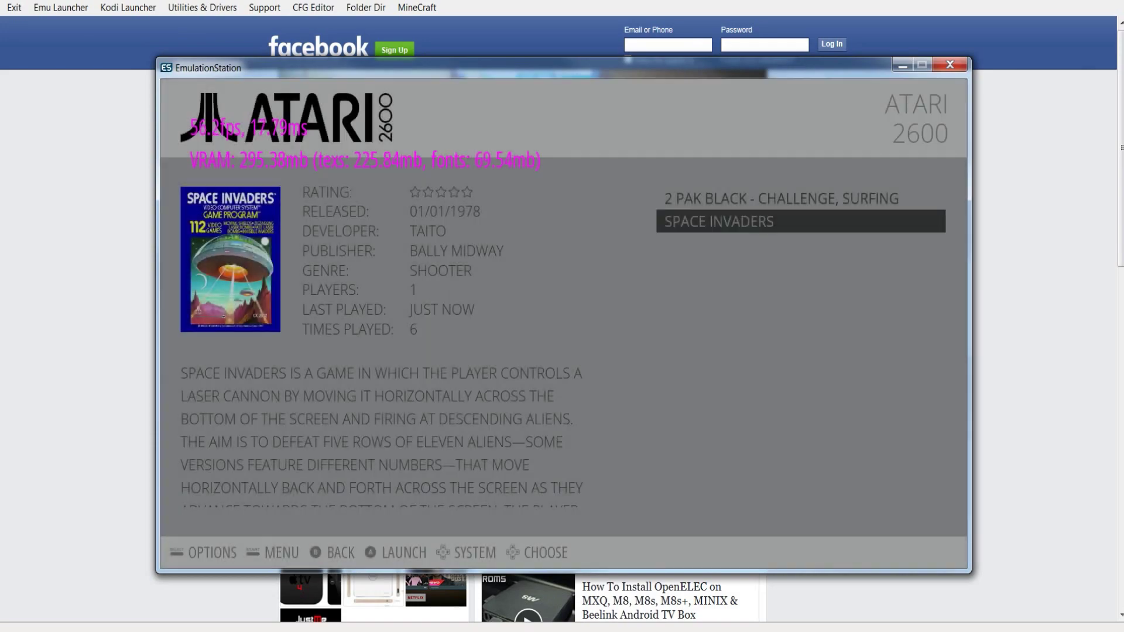
key("Escape")
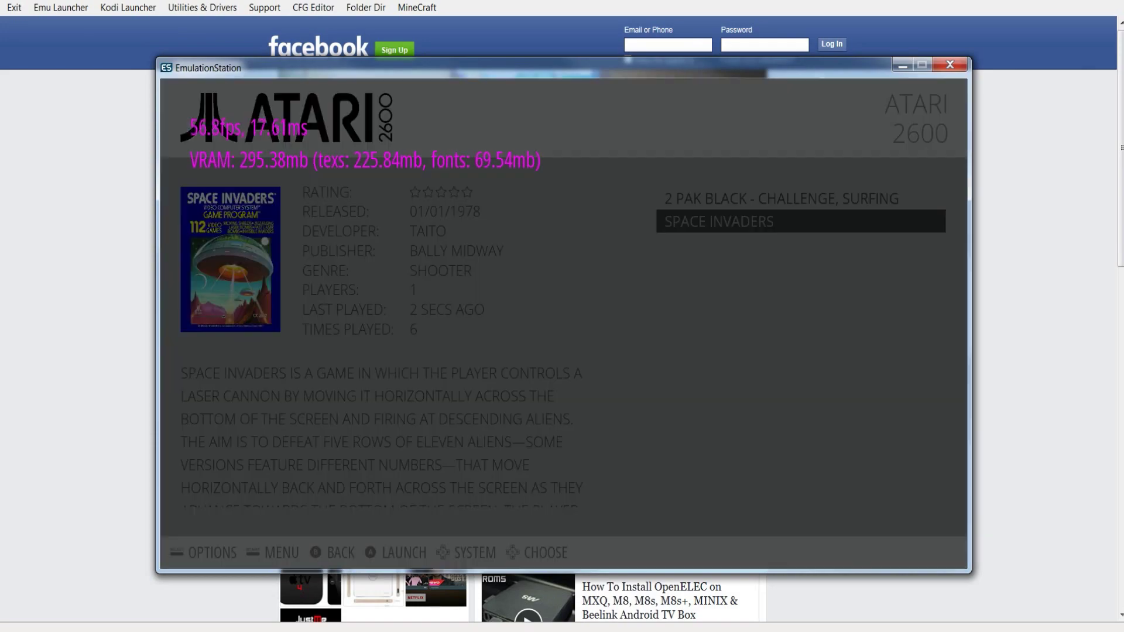
Step: Open the Game Boy Advance system, run Bomberman Max 2 - Blue Advance, and quit the game
key("Right")
key("Right")
key("Right")
key("Right")
key("Right")
key("Right")
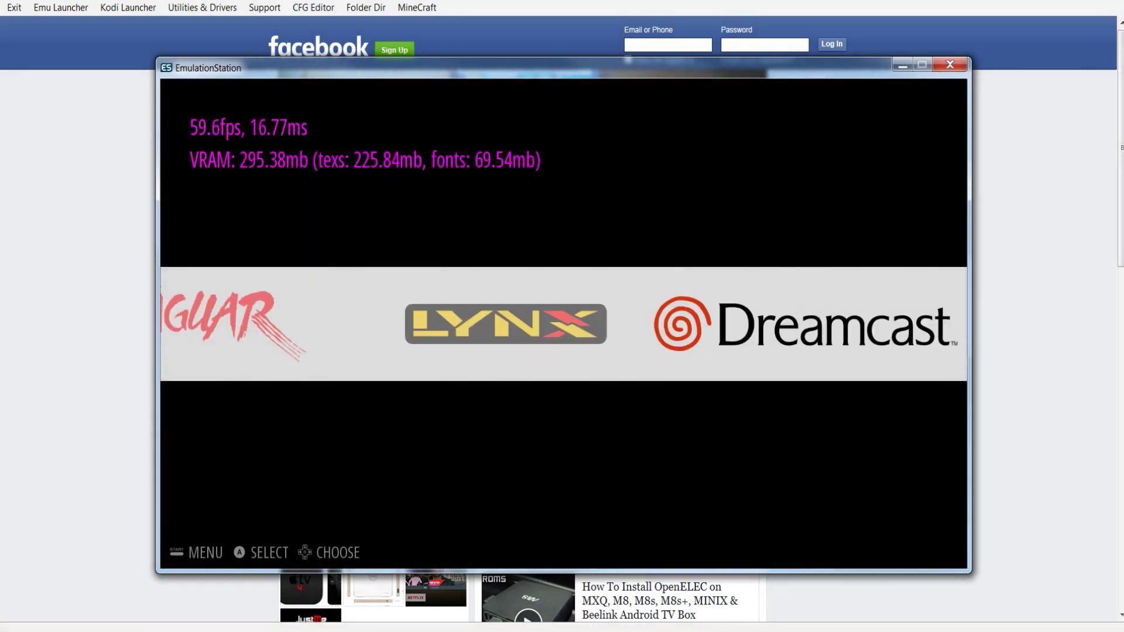
key("Right")
key("Right")
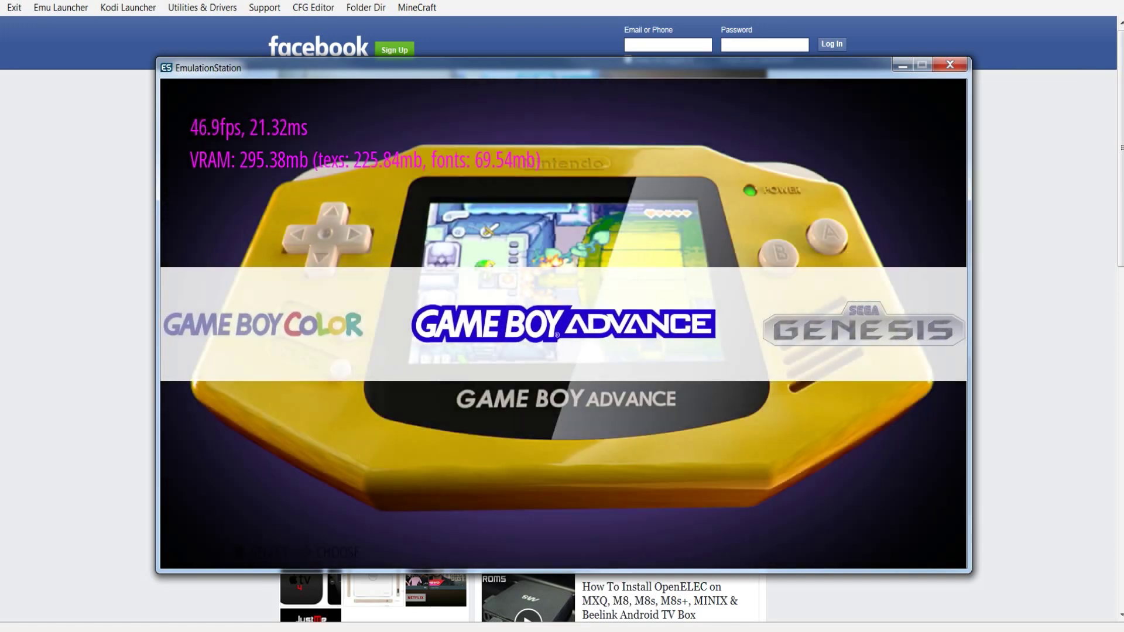
key("Return")
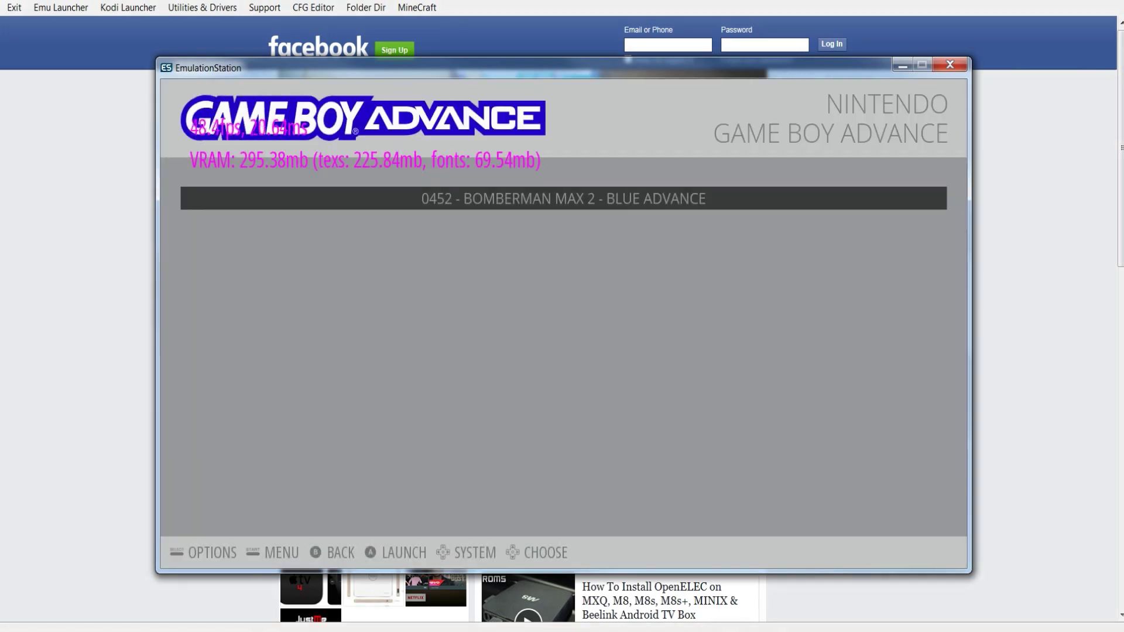
key("Return")
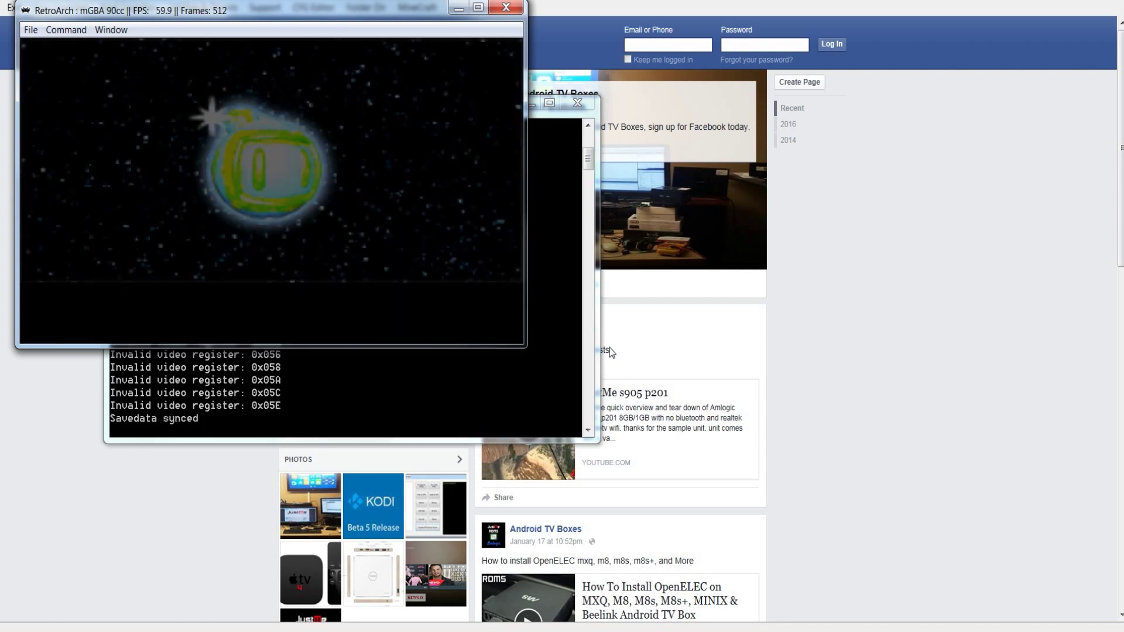
key("Escape")
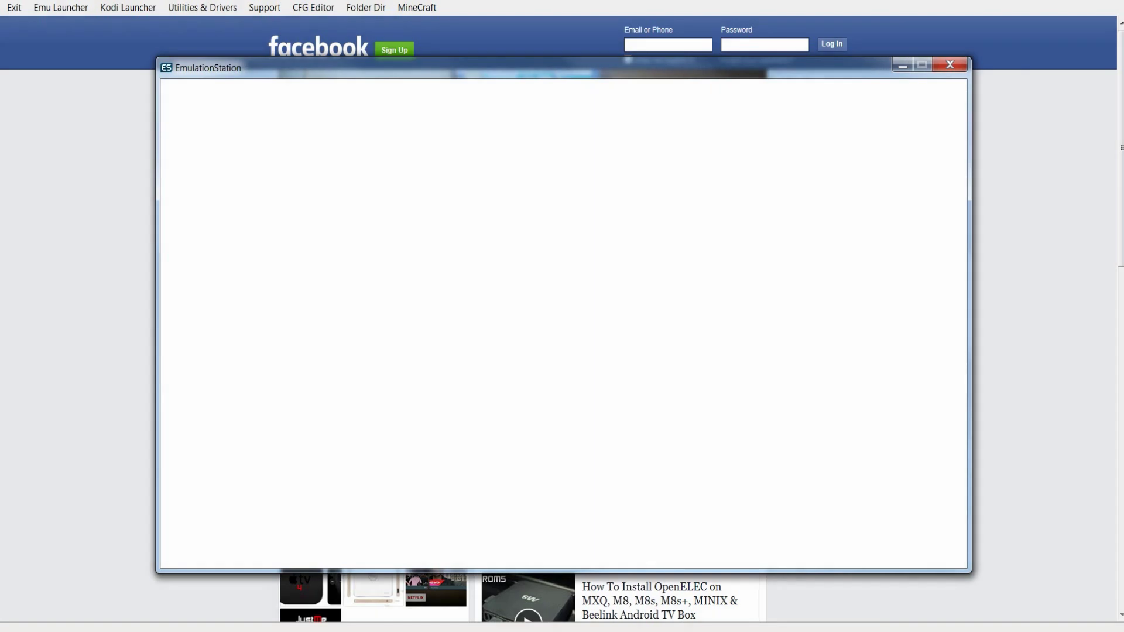
Step: Open the Nintendo 64 system, run Donkey Kong 64, then quit the game and leave its game list
key("Escape")
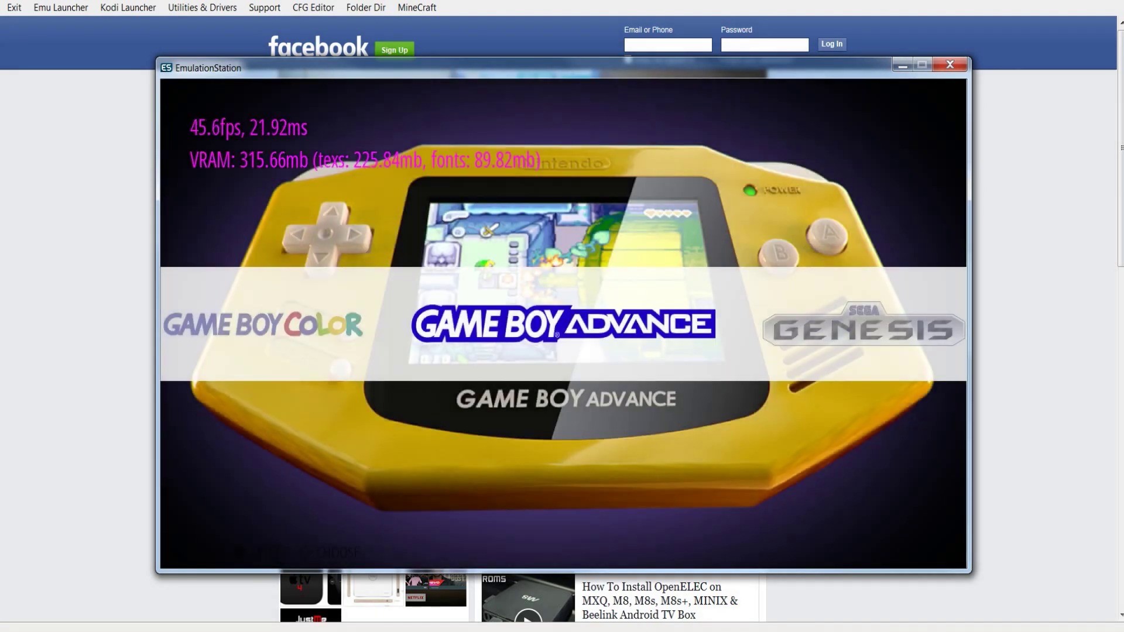
key("Right")
key("Right")
key("Right")
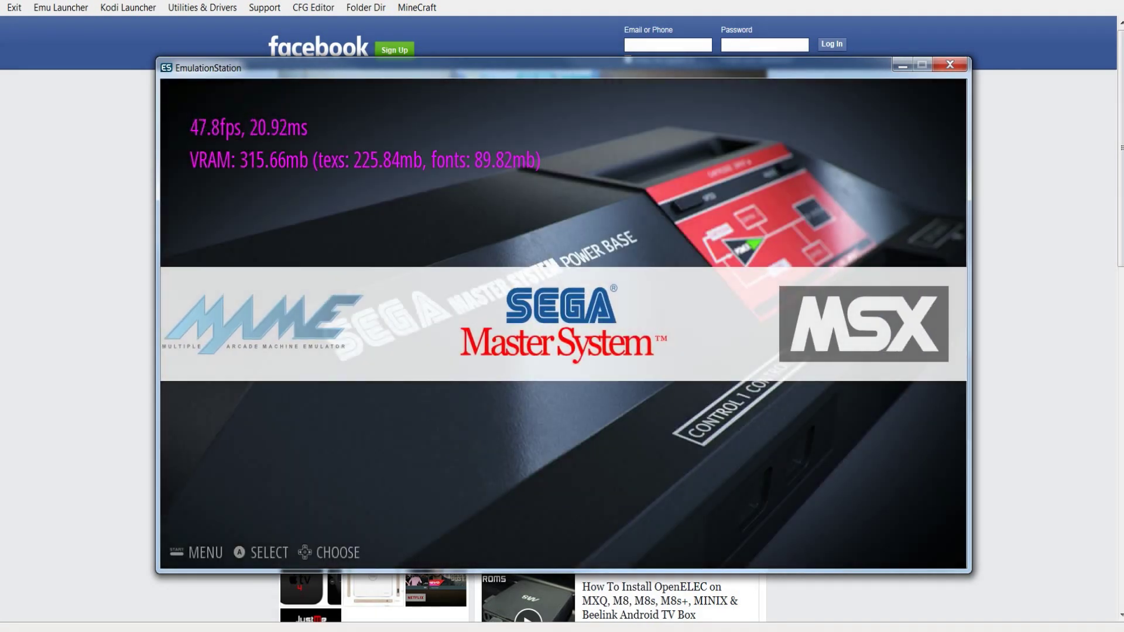
key("Right")
key("Right")
key("Return")
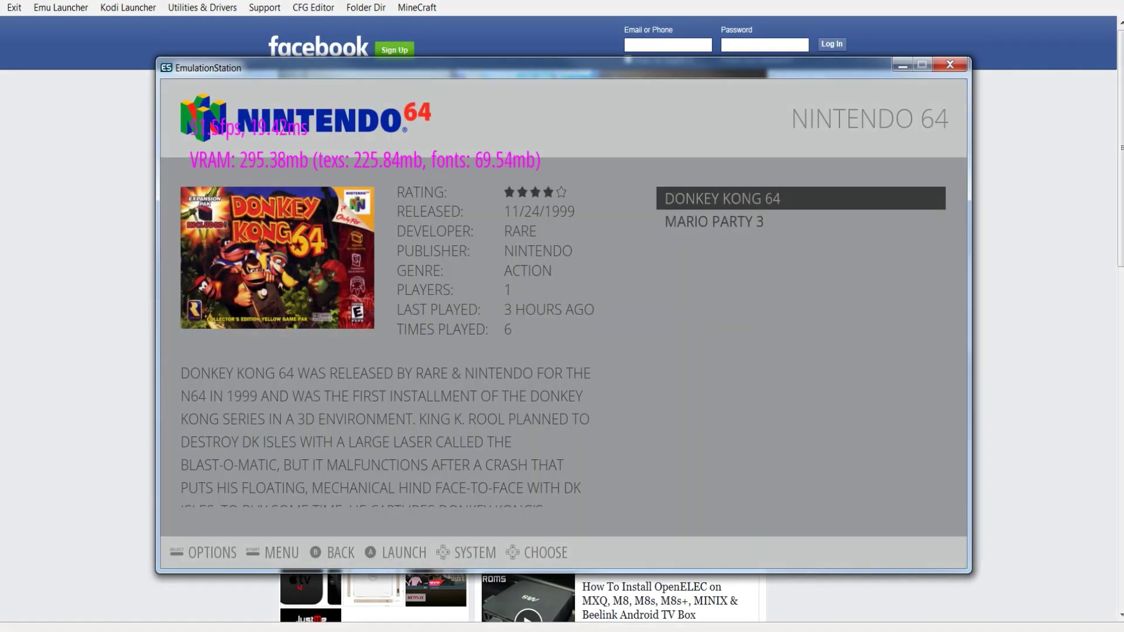
key("Return")
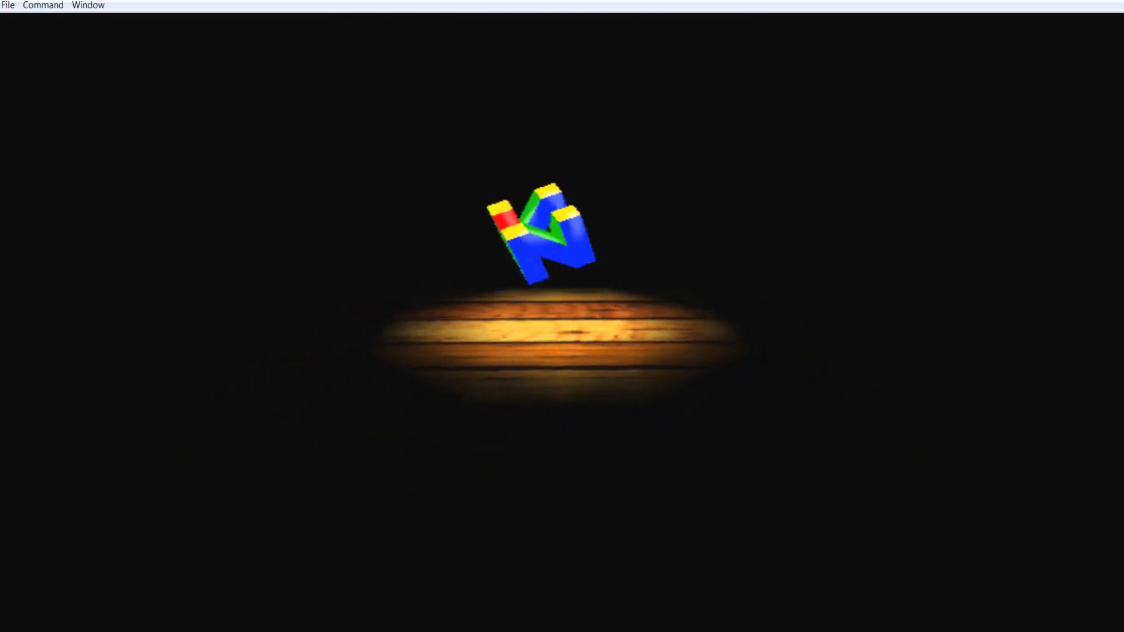
key("Escape")
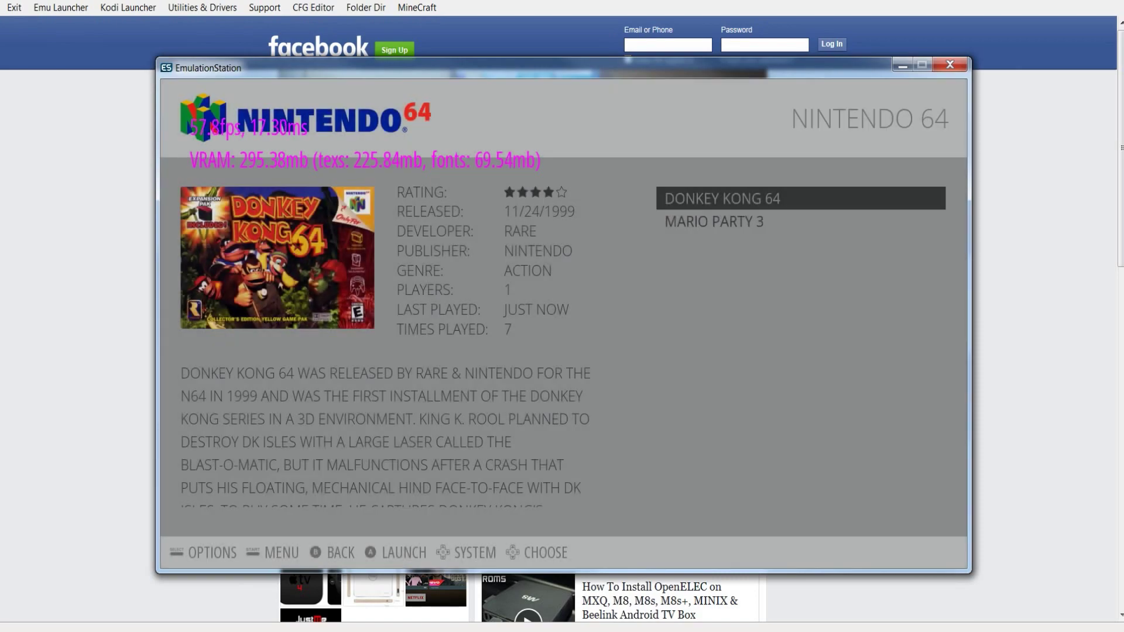
key("Return")
Step: Open the Sony PlayStation system, run Crash Bandicoot 3: Warped, then quit the game and leave its game list
key("Right")
key("Right")
key("Right")
key("Right")
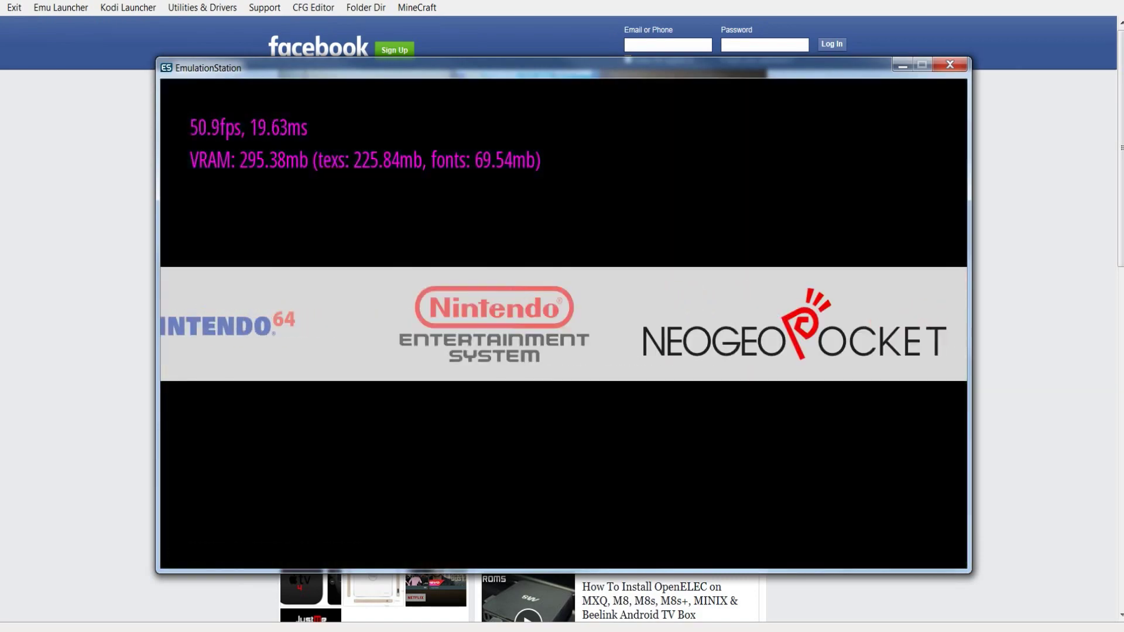
key("Return")
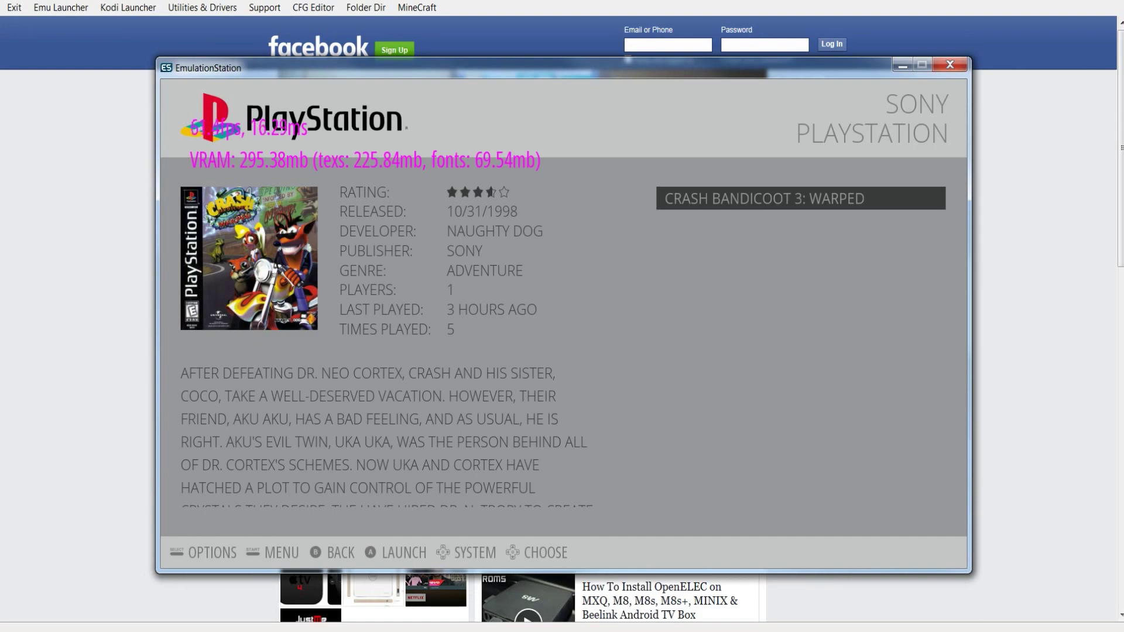
key("Return")
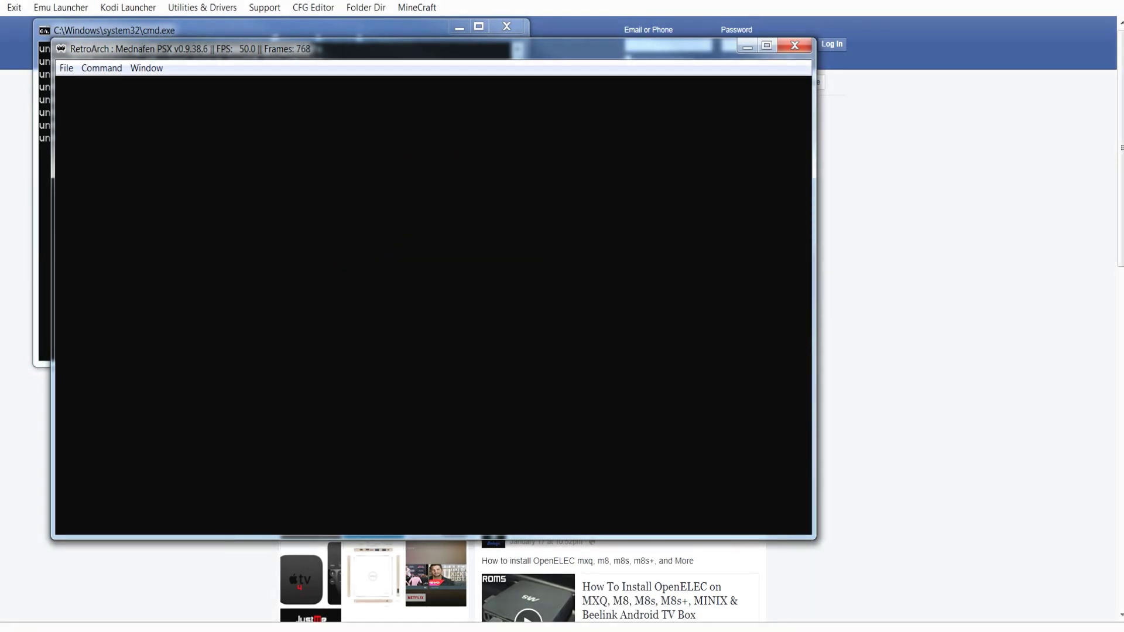
key("Escape")
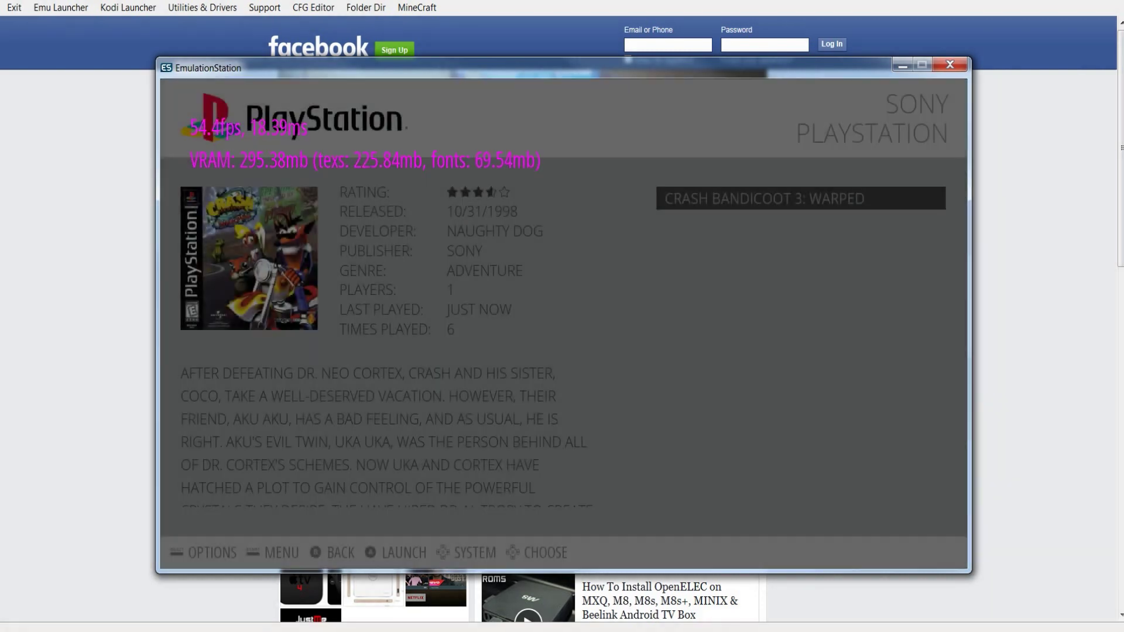
key("Escape")
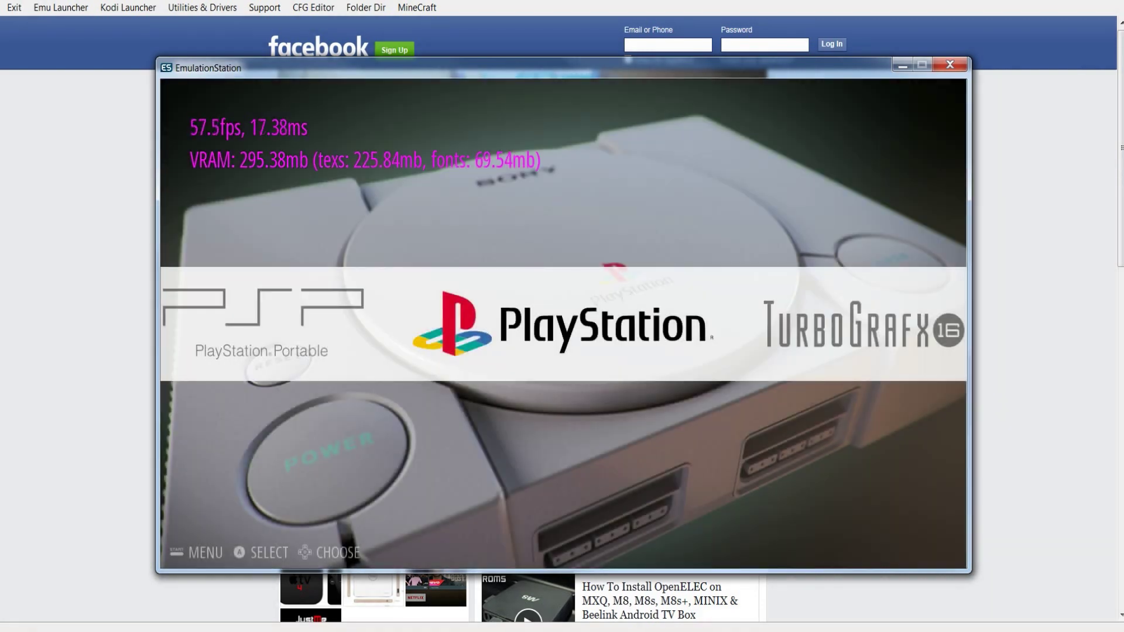
Step: Look at the systems on either side of PlayStation, TurboGrafx-16 and PlayStation Portable
key("Right")
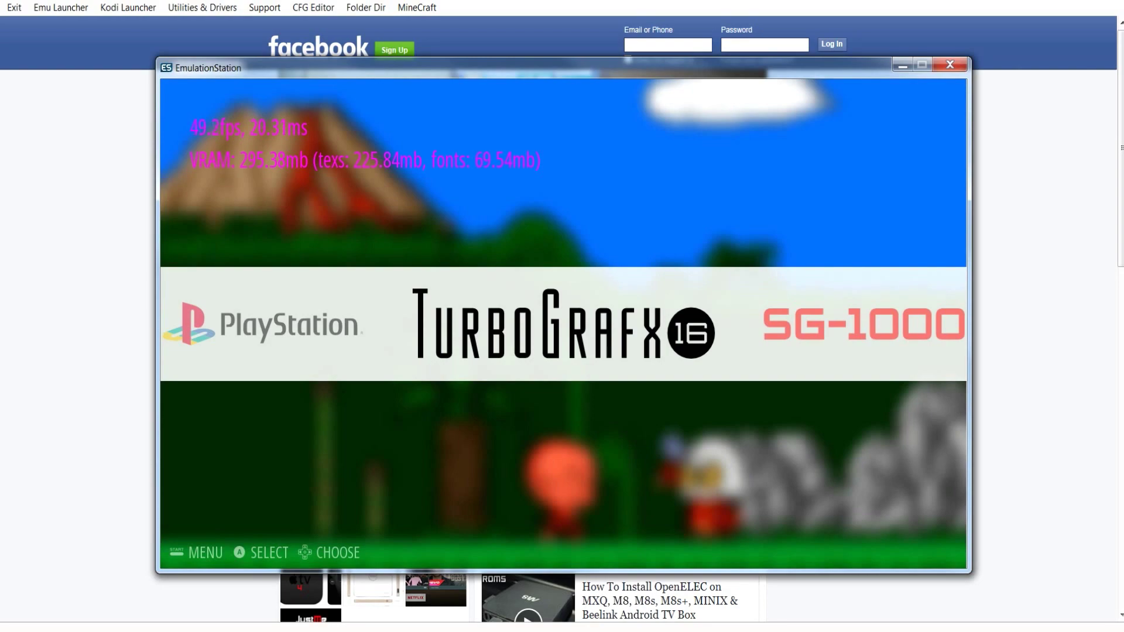
key("Left")
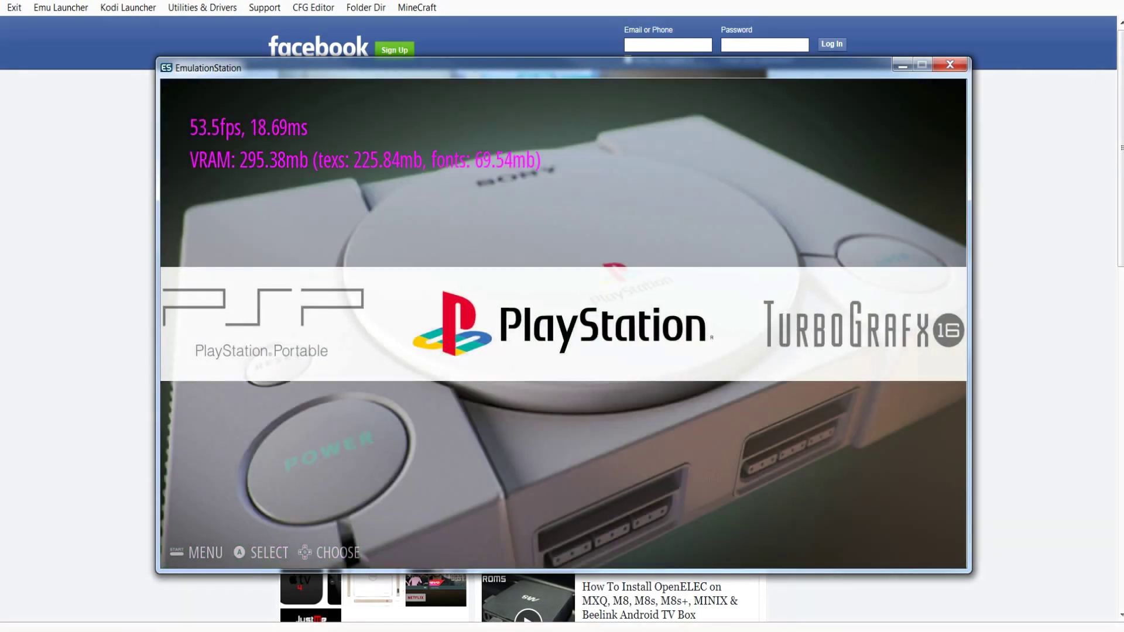
key("Left")
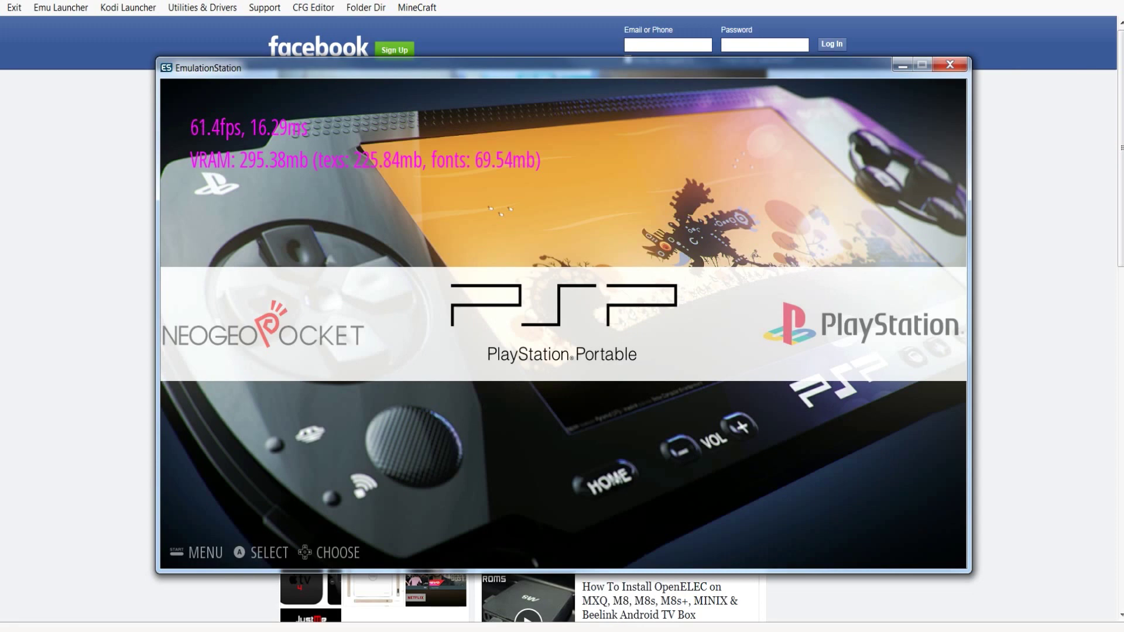
Step: Examine EmulationStation's scraper options for source, ratings and immediate scraping, and return to the main menu
key("F1")
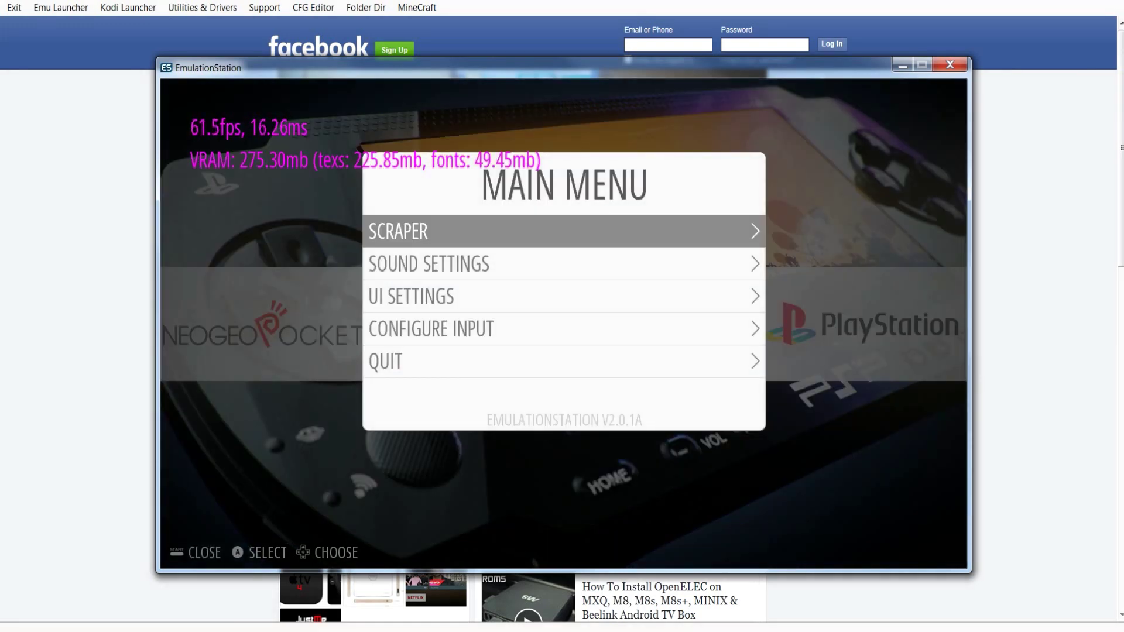
key("Return")
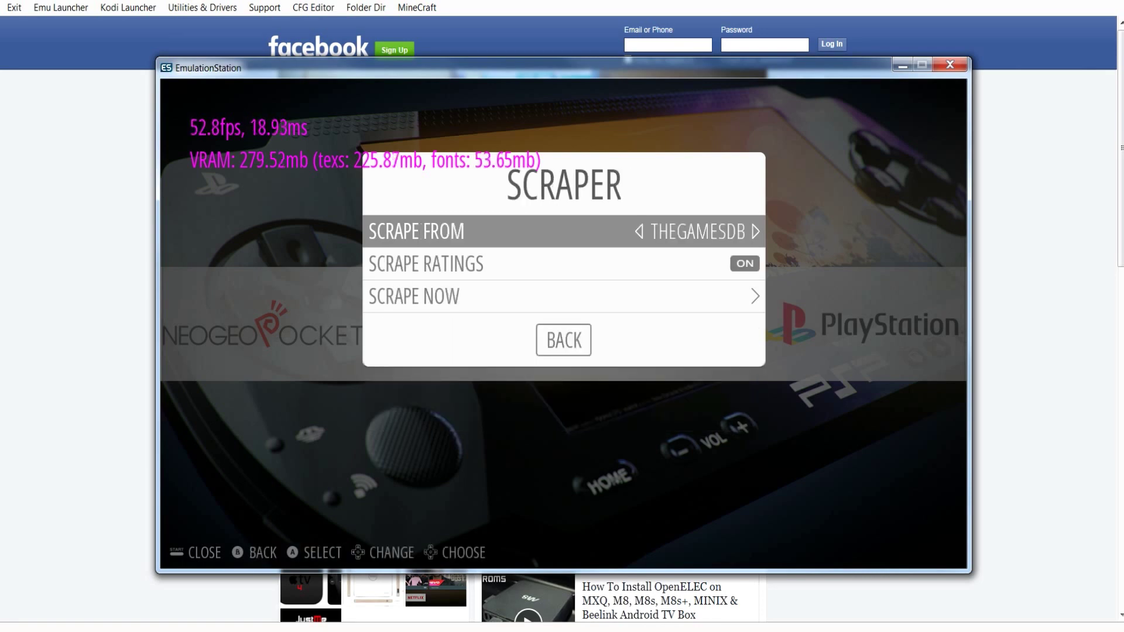
key("Up")
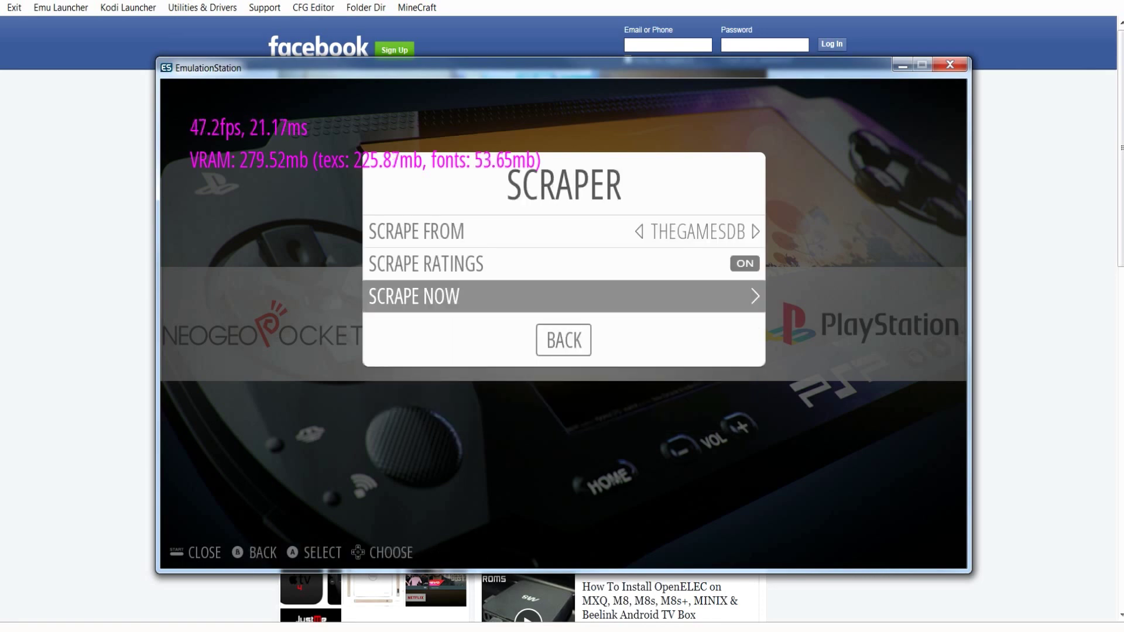
key("Up")
key("Up")
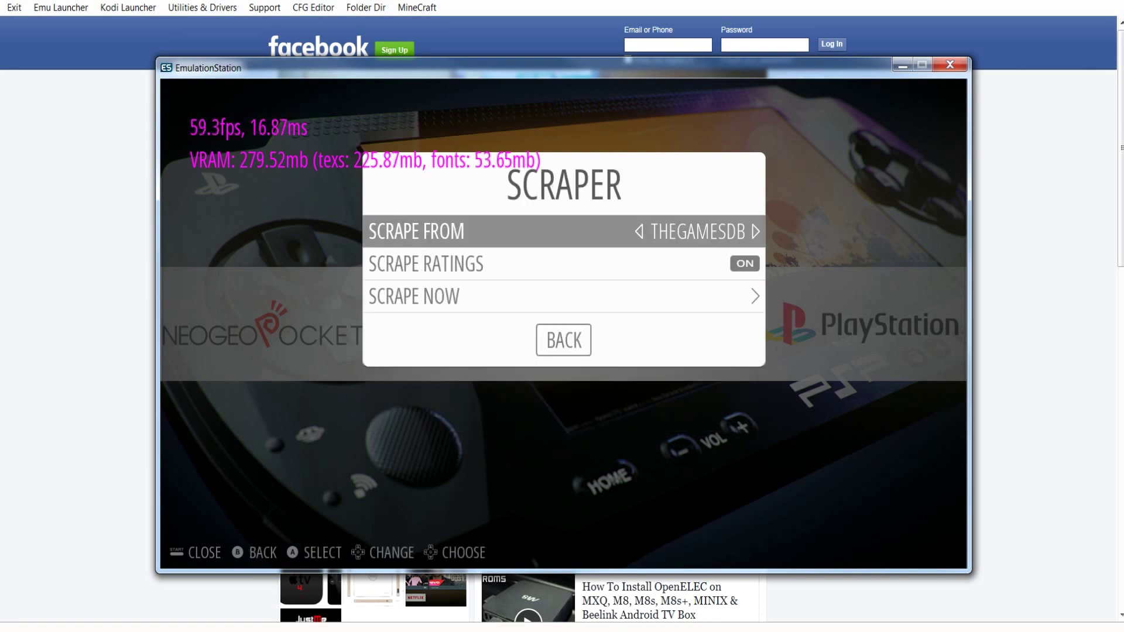
key("Down")
key("Down")
key("Down")
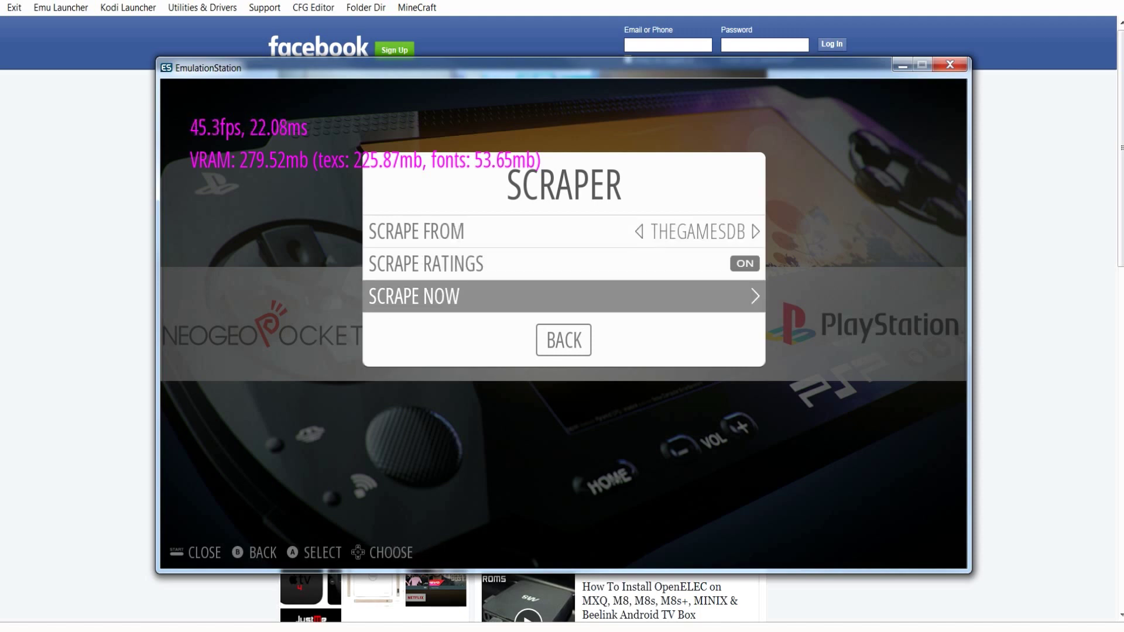
key("Return")
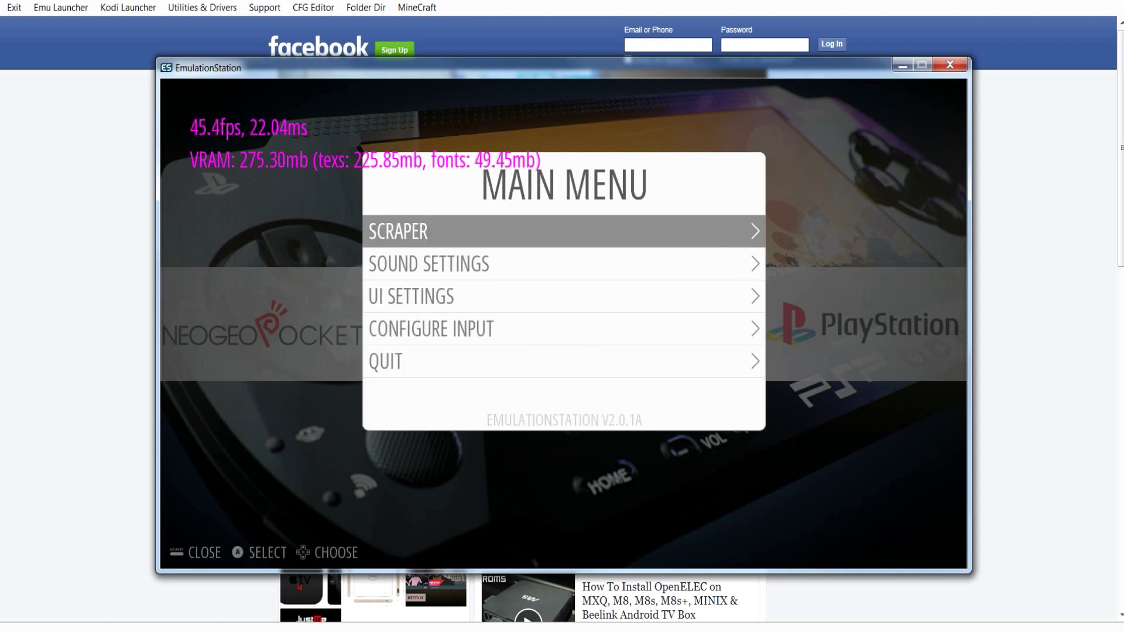
Step: Look over the main menu's entries for sound settings, UI settings and input configuration
key("Down")
key("Down")
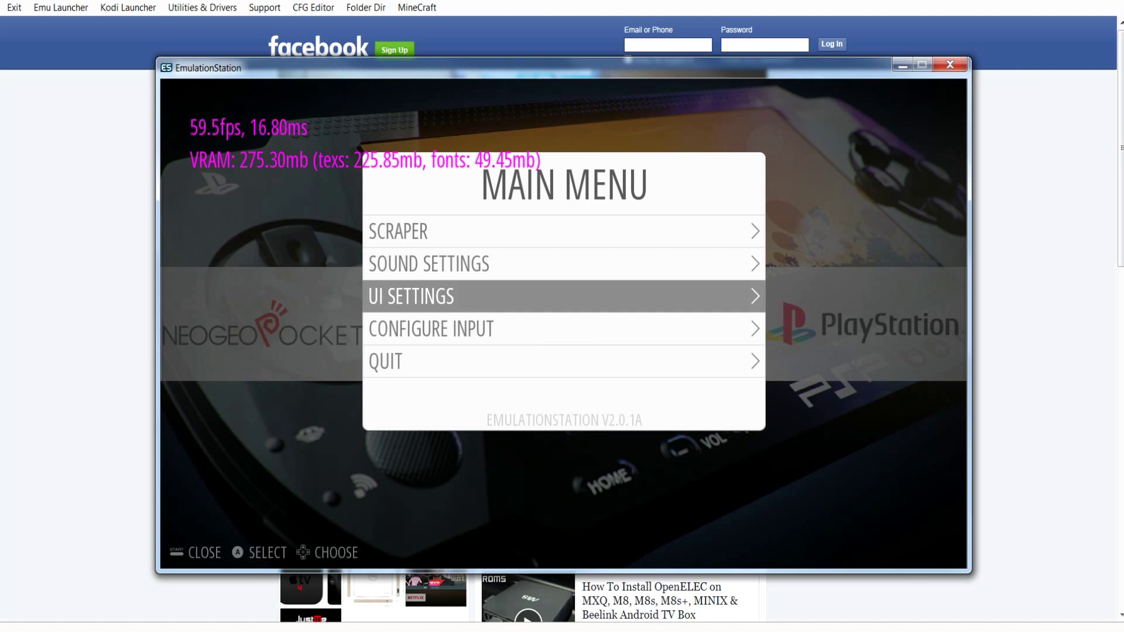
key("Up")
key("Down")
key("Down")
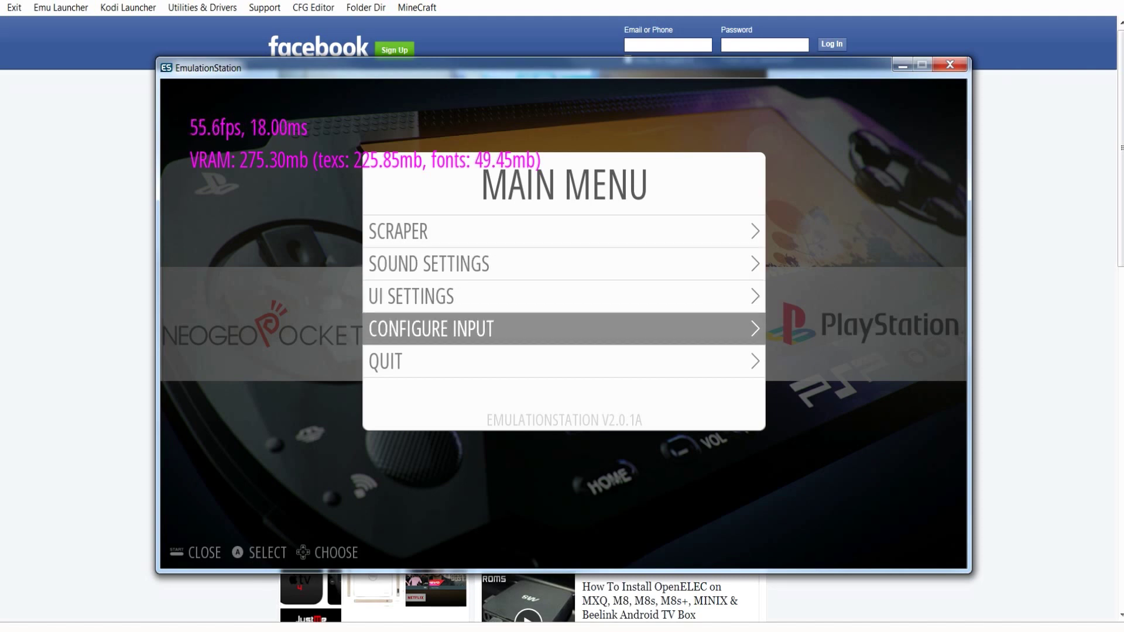
Step: Quit EmulationStation and confirm, returning to the USB launcher
key("Down")
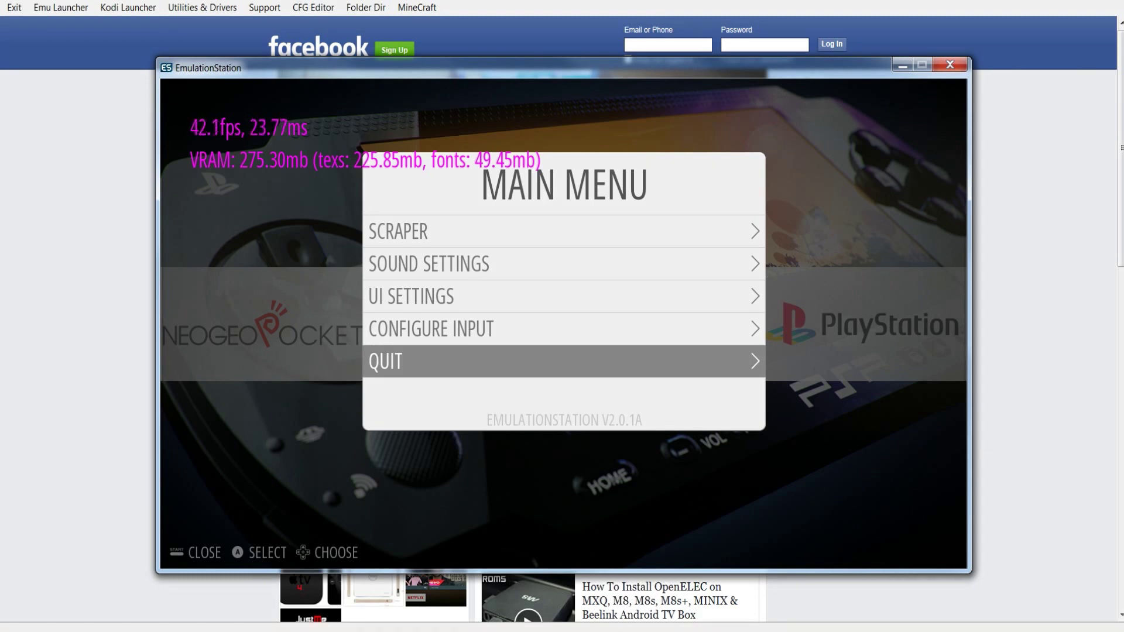
key("Return")
key("Down")
key("Down")
key("Return")
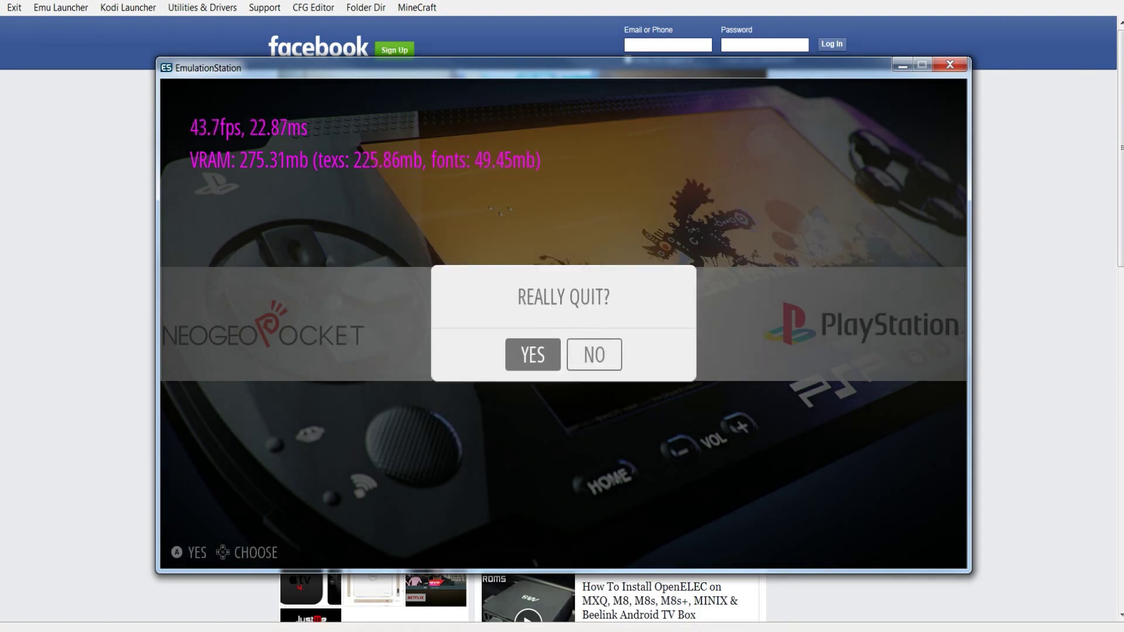
key("Return")
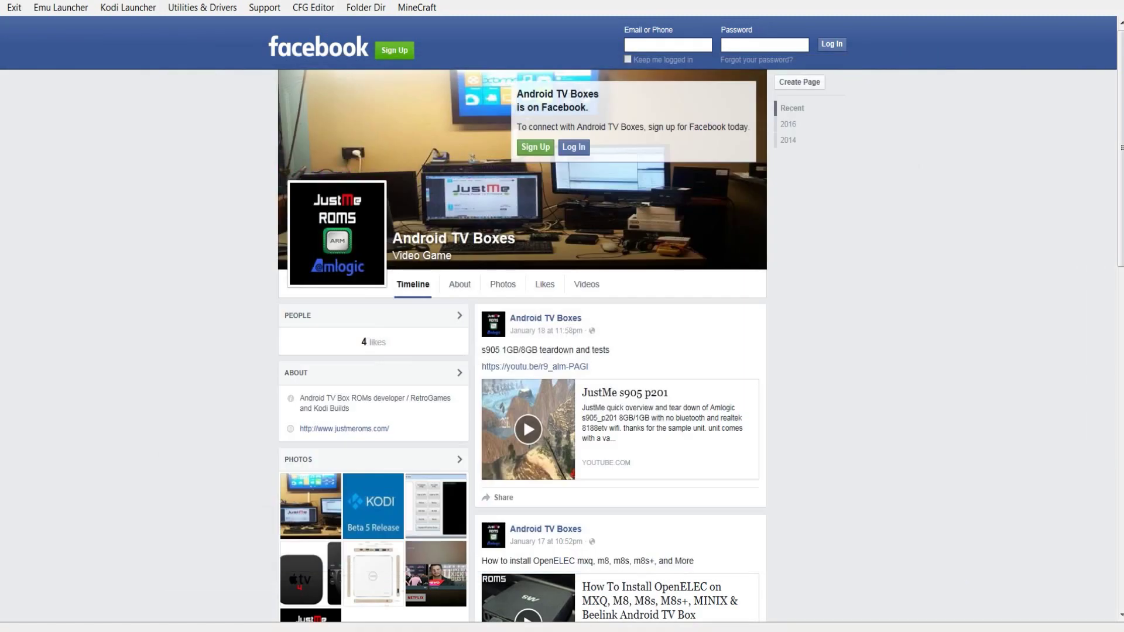